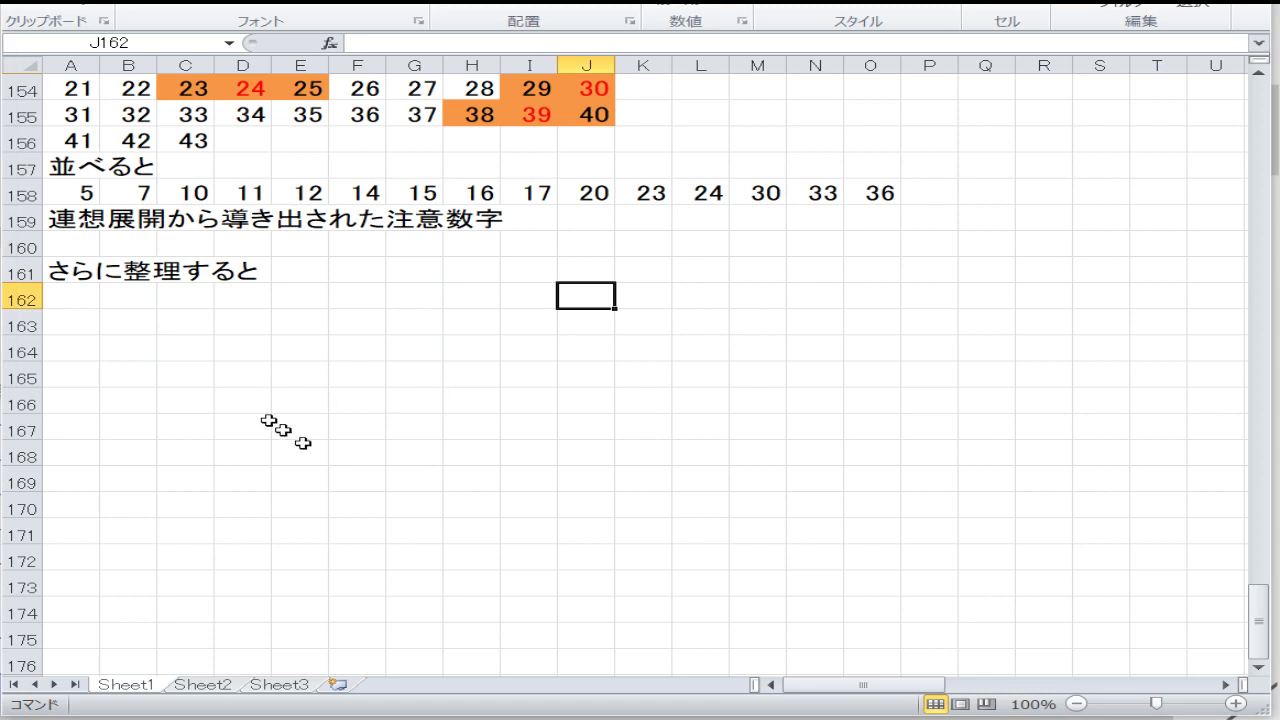
Review the past ロト6, ロト7 and ミニロト draw results at the start of Sheet1.
scroll(290, 440, "up", 20)
scroll(318, 460, "up", 20)
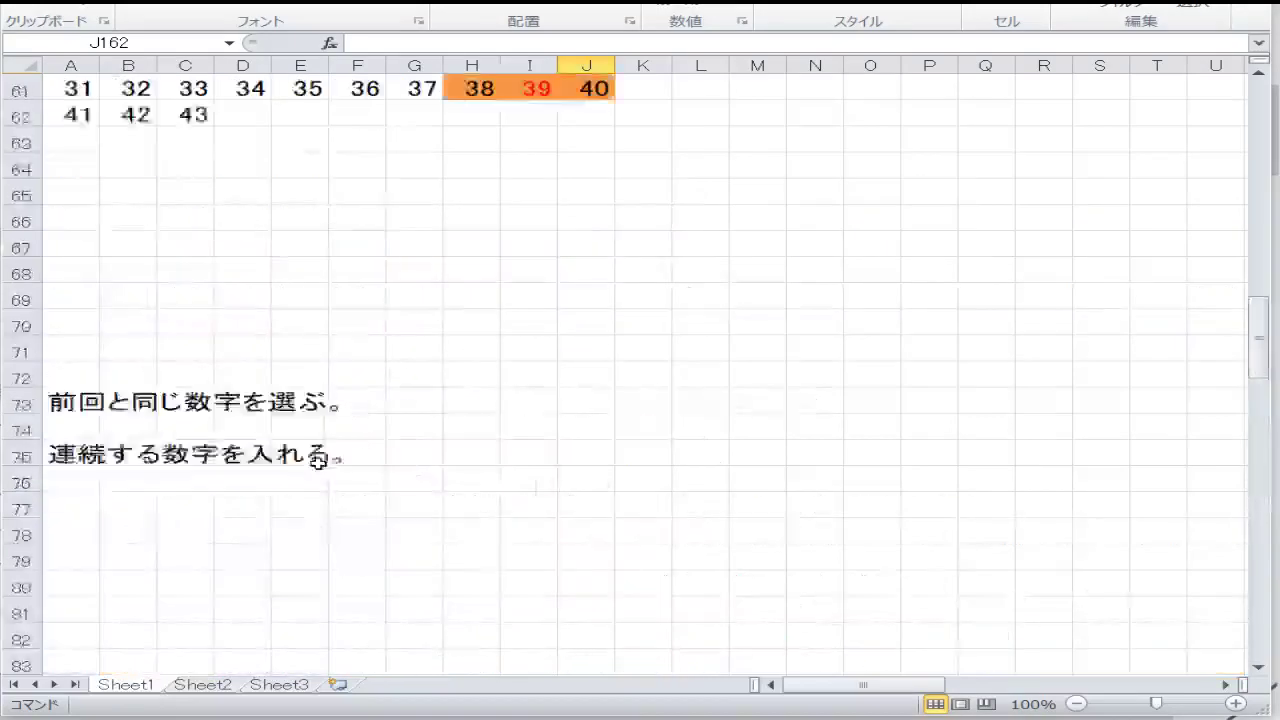
scroll(318, 463, "up", 3)
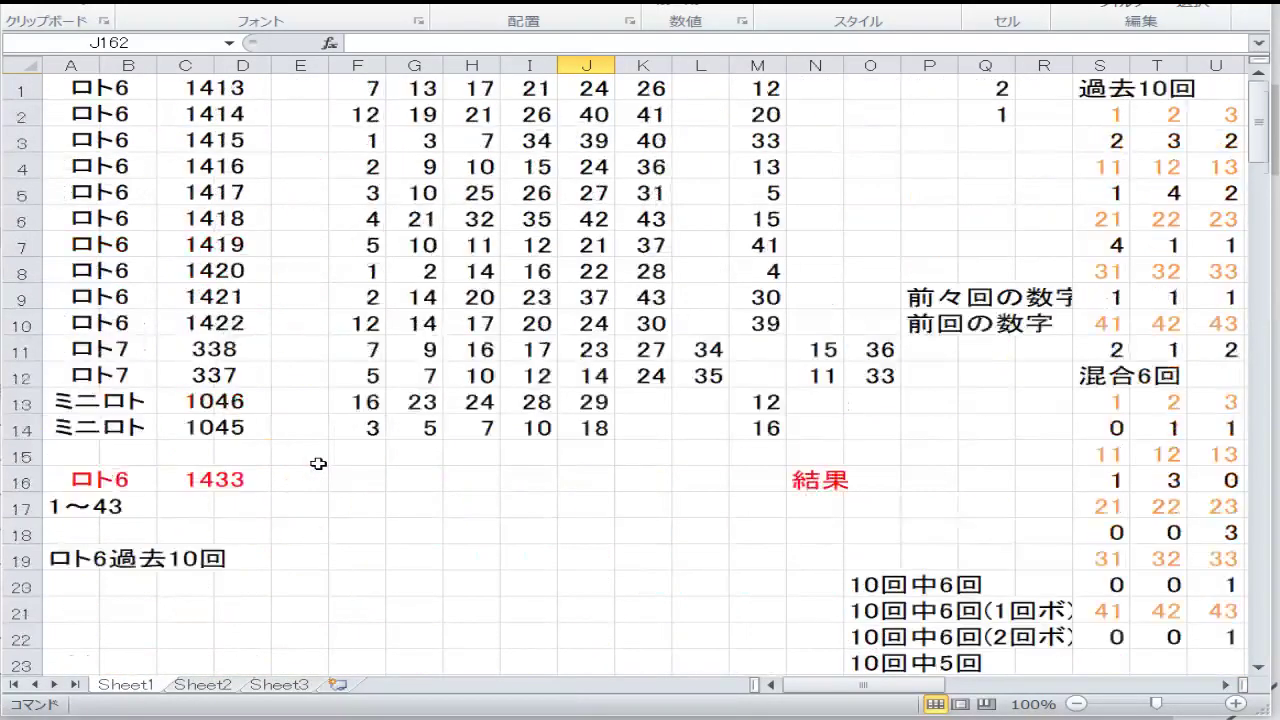
left_click(415, 451)
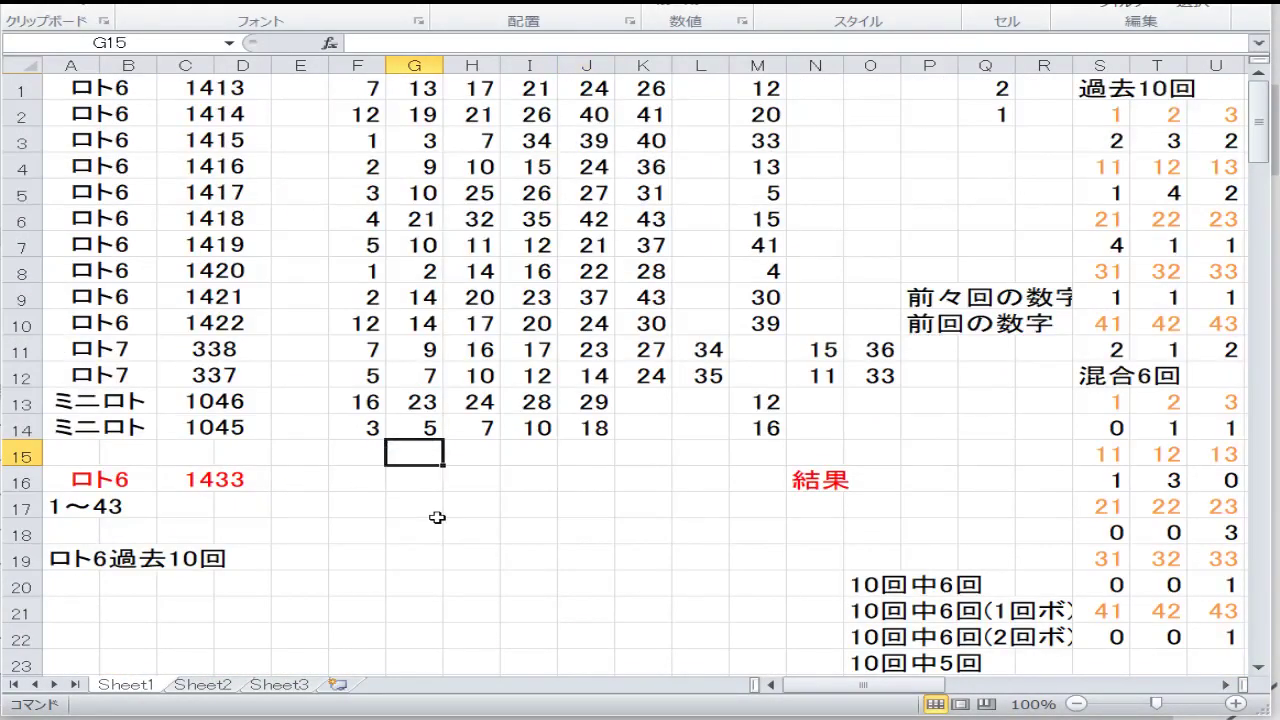
key("Up")
key("Up")
key("Up")
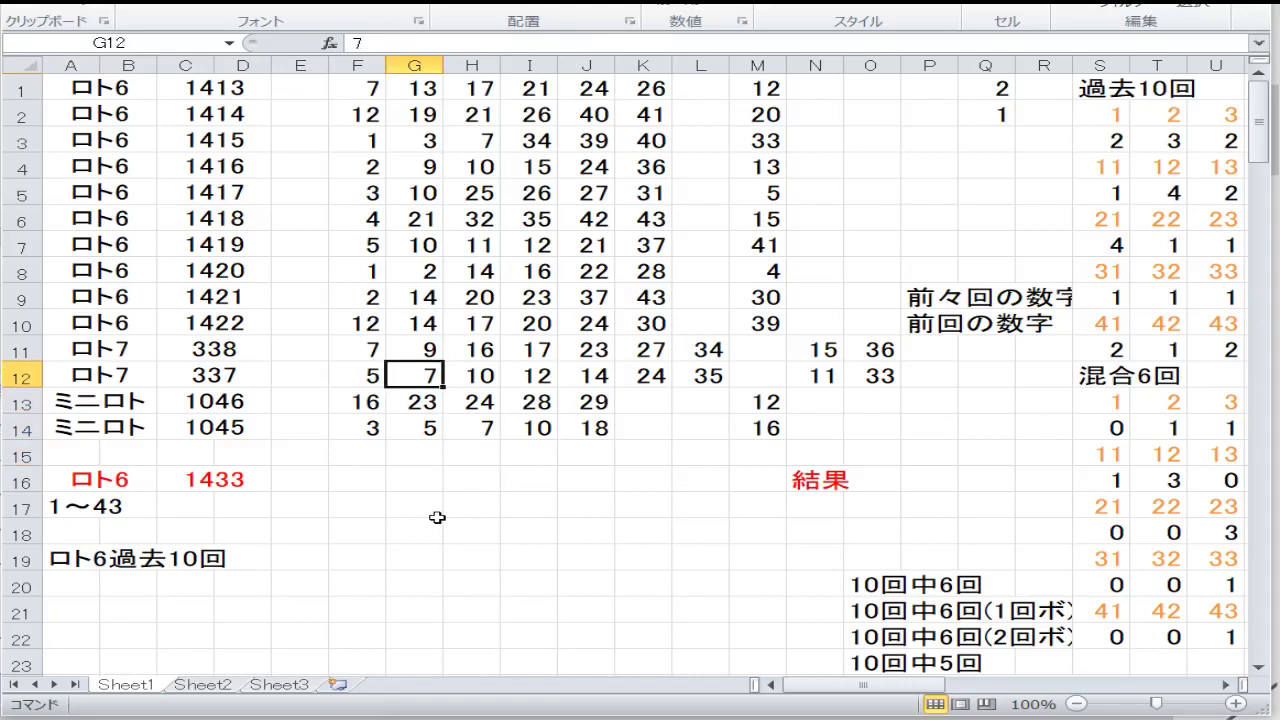
Inspect the COUNTIF formula in S3 that counts number 1 in the 過去10回 table.
key("Right")
key("Right")
key("Right")
key("Right")
key("Right")
key("Right")
key("Right")
key("Right")
key("Right")
key("Right")
key("Right")
key("Right")
key("Right")
key("Up")
key("Up")
key("Up")
key("Up")
key("Up")
key("Up")
key("Up")
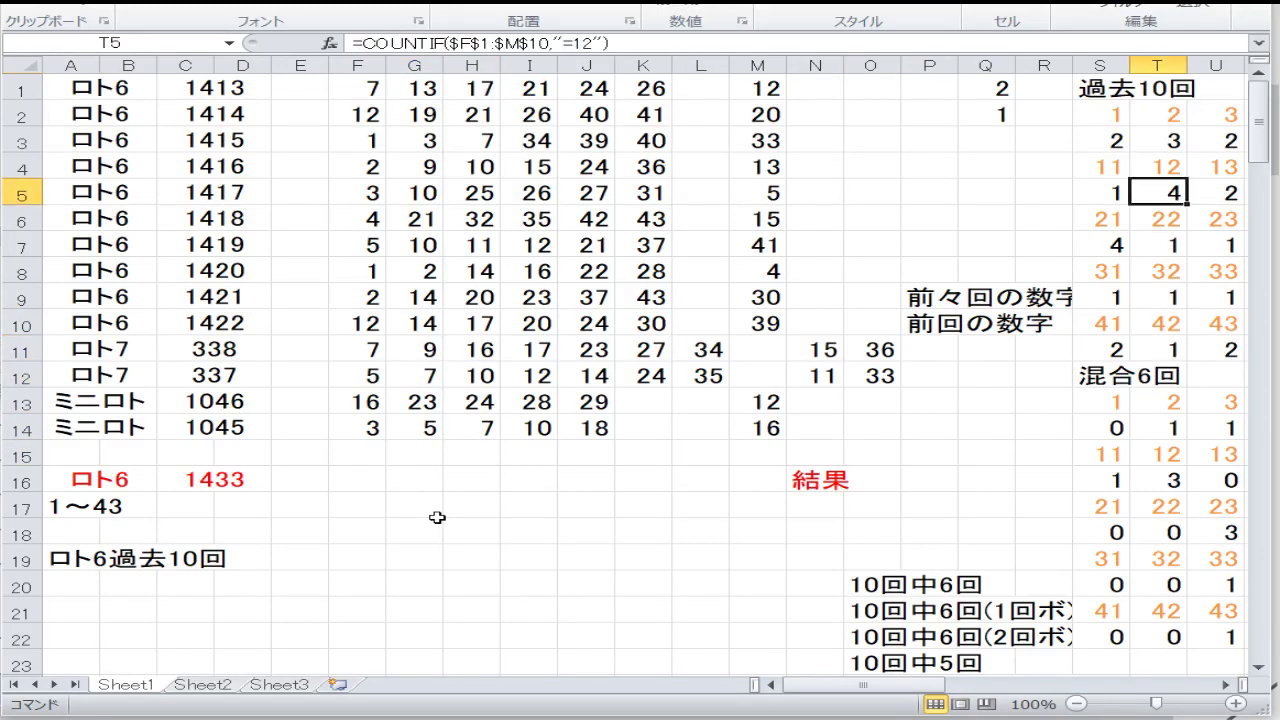
key("Up")
key("Up")
key("Up")
key("Left")
key("Down")
key("F2")
key("Return")
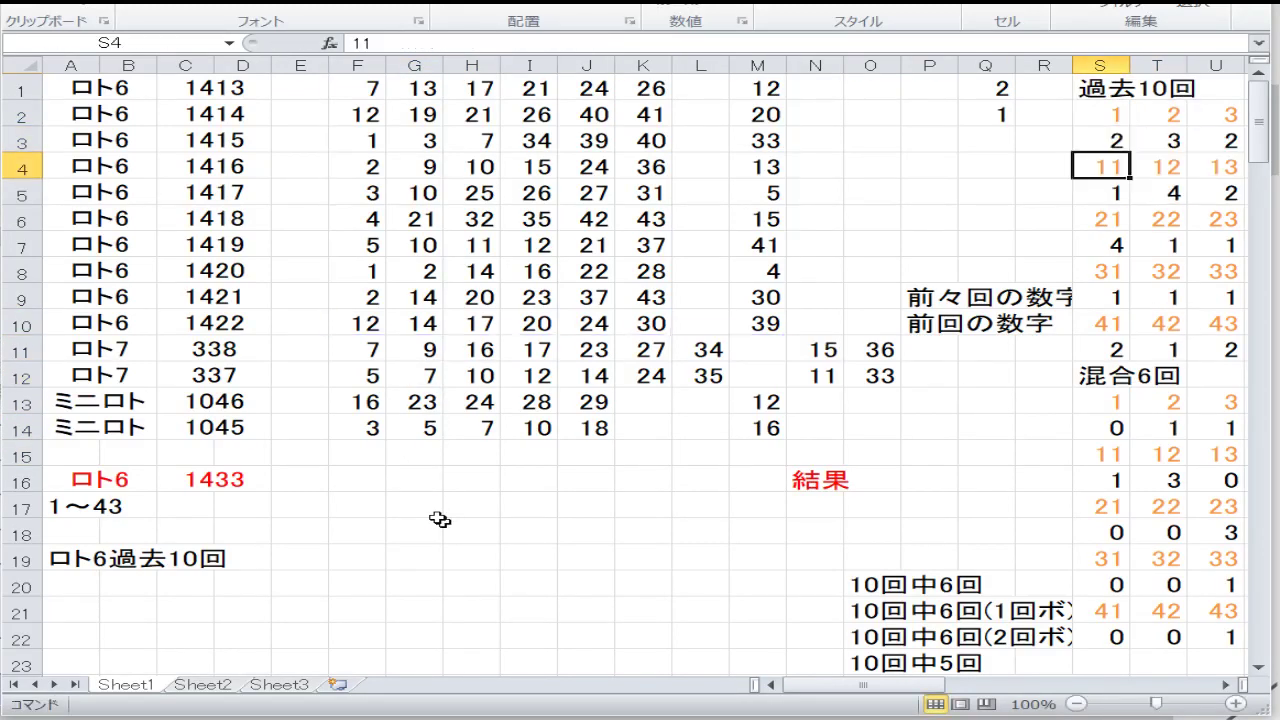
Inspect the COUNTIF formula in T3 that counts number 2 in the 過去10回 table.
key("Right")
key("Up")
key("F2")
key("Return")
key("Down")
key("Down")
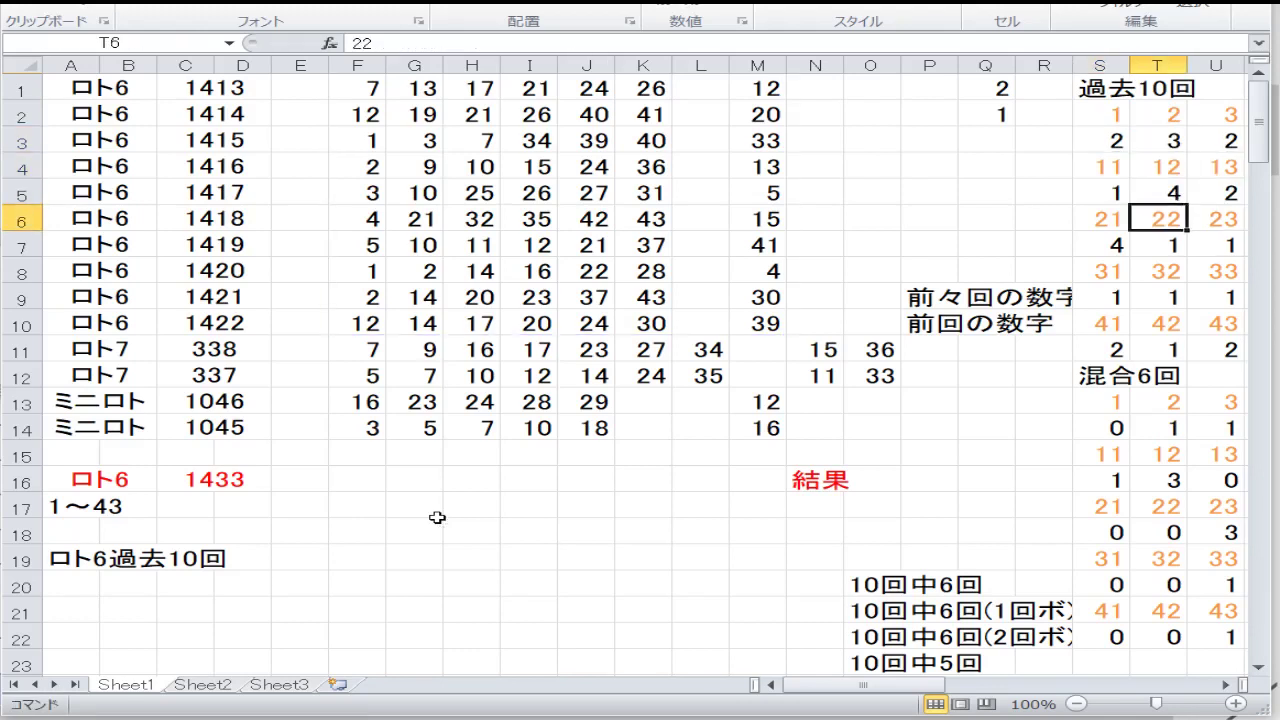
Inspect the COUNTIF formula in S14 that counts number 1 in the 混合6回 table.
key("Down")
key("Down")
key("Down")
key("Down")
key("Down")
key("Down")
key("Down")
key("Down")
key("Down")
key("Left")
key("Up")
key("F2")
key("Return")
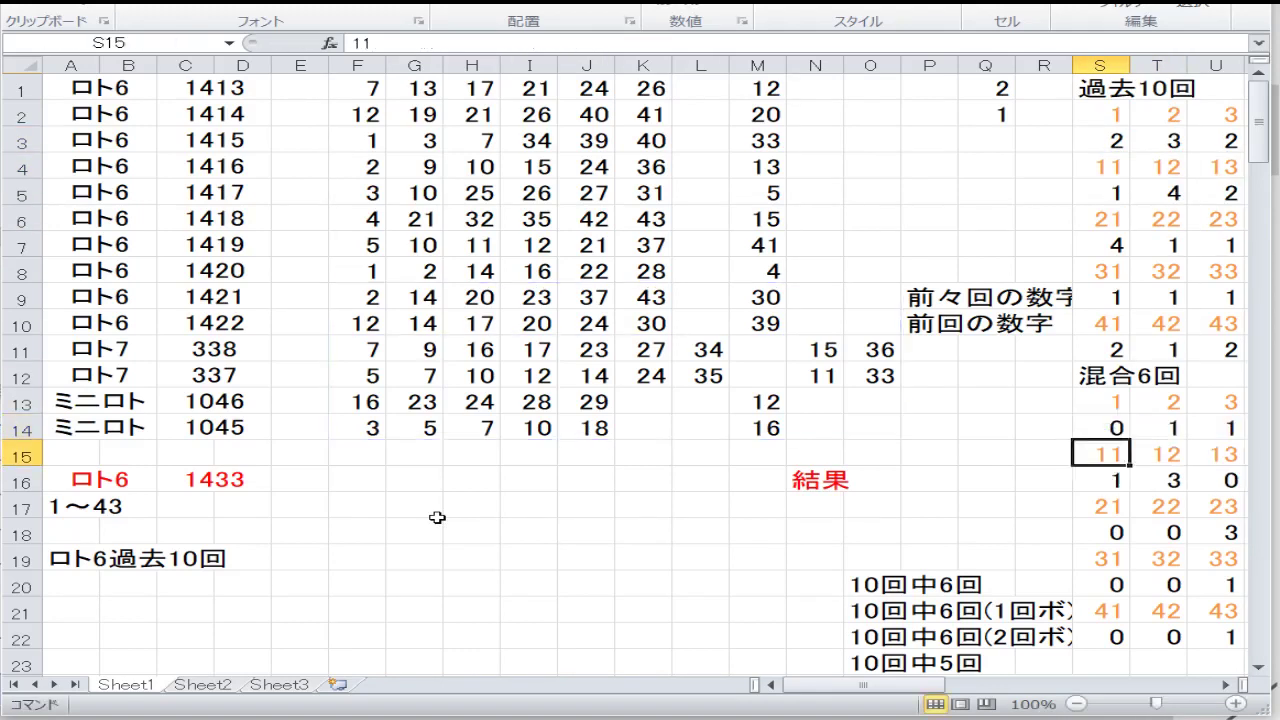
Inspect the COUNTIF formula in T14 that counts number 2 in the 混合6回 table.
key("Up")
key("Right")
key("F2")
key("Return")
key("Up")
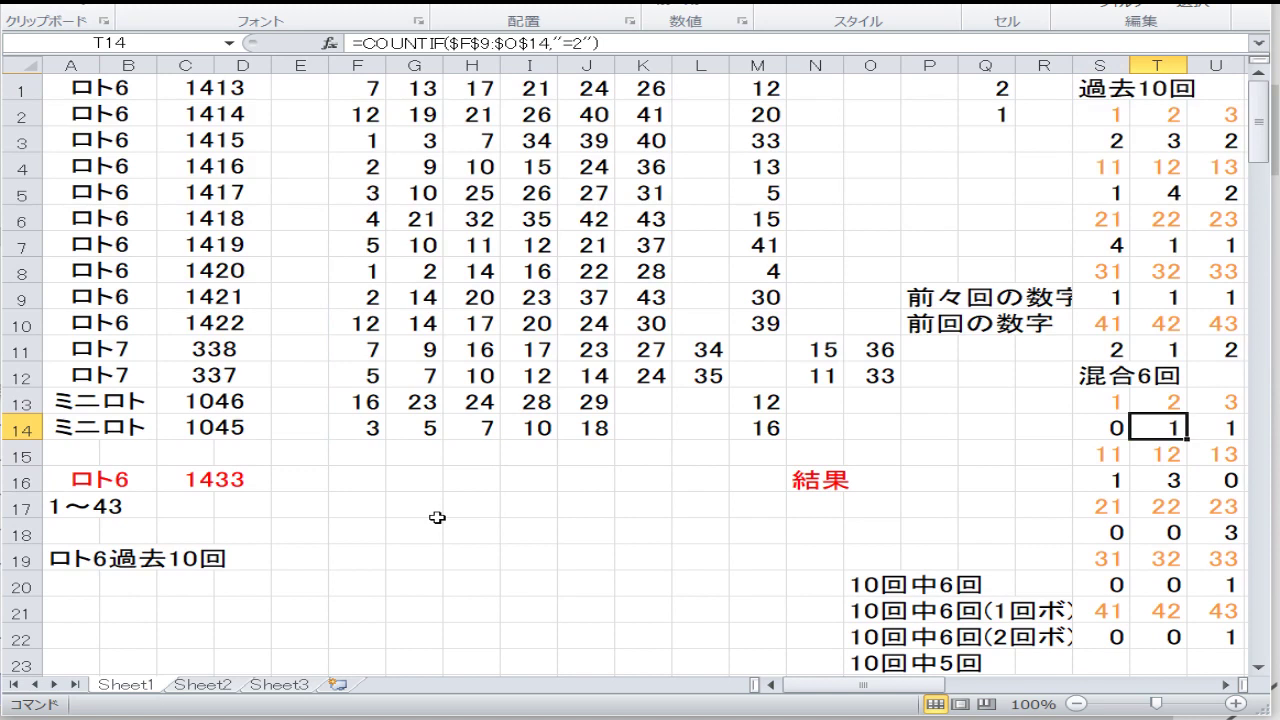
Examine the 過去10回ボーナス数字 and 混合6回ボーナス数字 tables, and return to the list of past draws.
key("Right")
key("Right")
key("Right")
key("Right")
key("Right")
key("Right")
key("Right")
key("Right")
key("Right")
key("Right")
key("Right")
key("Right")
key("Right")
key("Right")
key("Right")
key("Right")
key("Right")
key("Right")
key("Right")
key("Right")
key("Left")
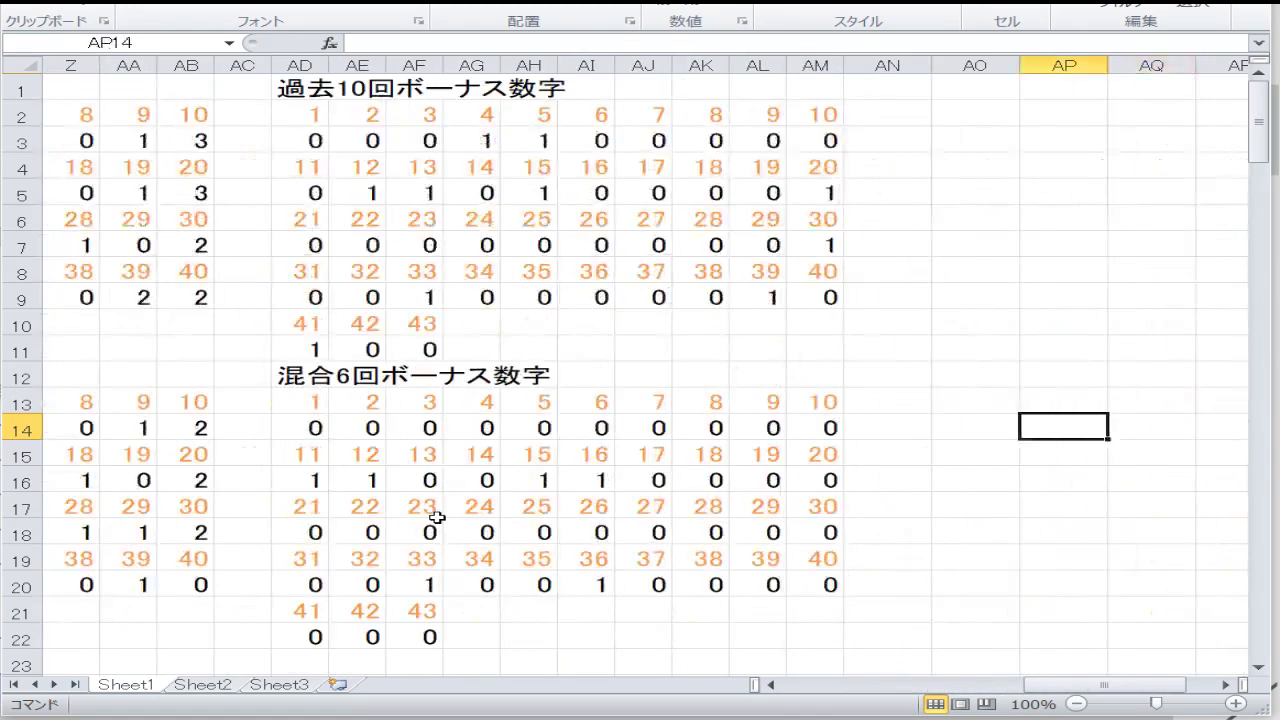
key("Left")
key("Left")
key("Left")
key("Left")
key("Left")
key("Left")
key("Left")
key("Left")
key("Left")
key("Left")
key("Left")
key("Left")
key("Left")
key("Left")
key("Left")
key("Left")
key("Left")
key("Left")
key("Left")
key("Left")
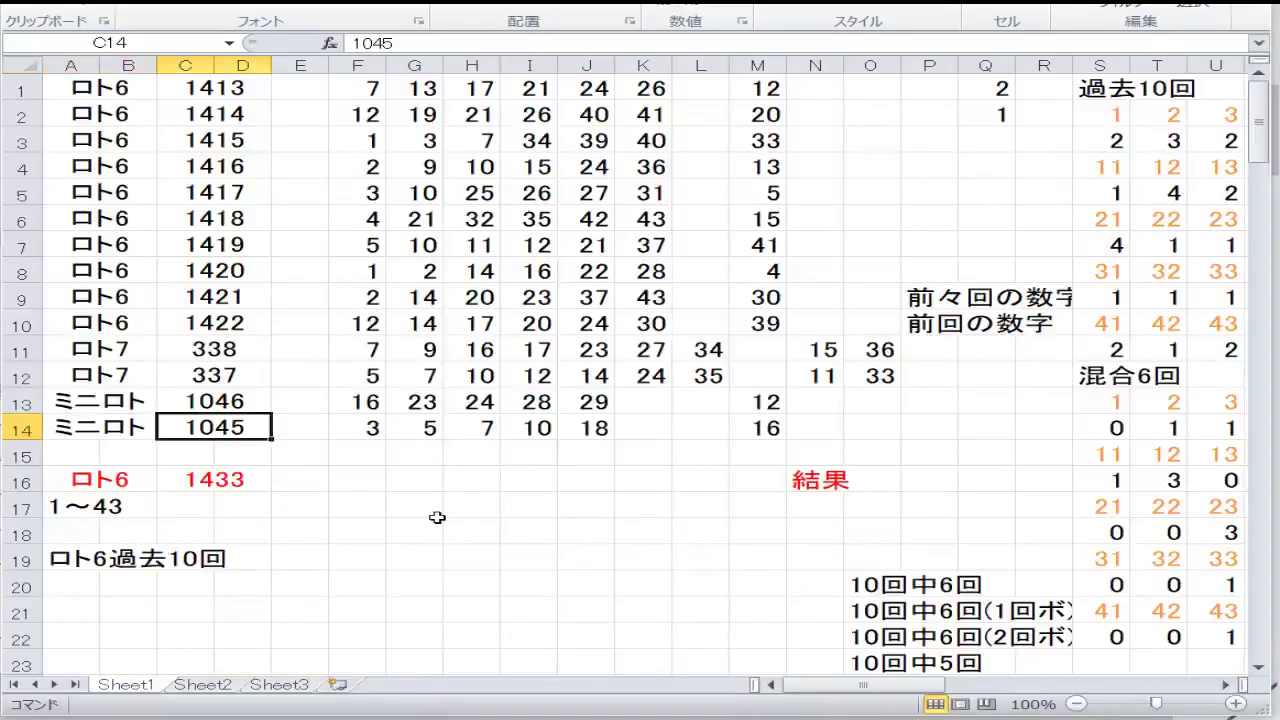
key("Right")
key("Right")
key("Right")
key("Right")
key("Right")
key("Right")
key("Right")
key("Right")
key("Right")
key("Right")
key("Right")
key("Right")
key("Right")
key("Right")
key("Right")
key("Right")
key("Right")
key("Right")
key("Right")
key("Right")
key("Left")
key("Left")
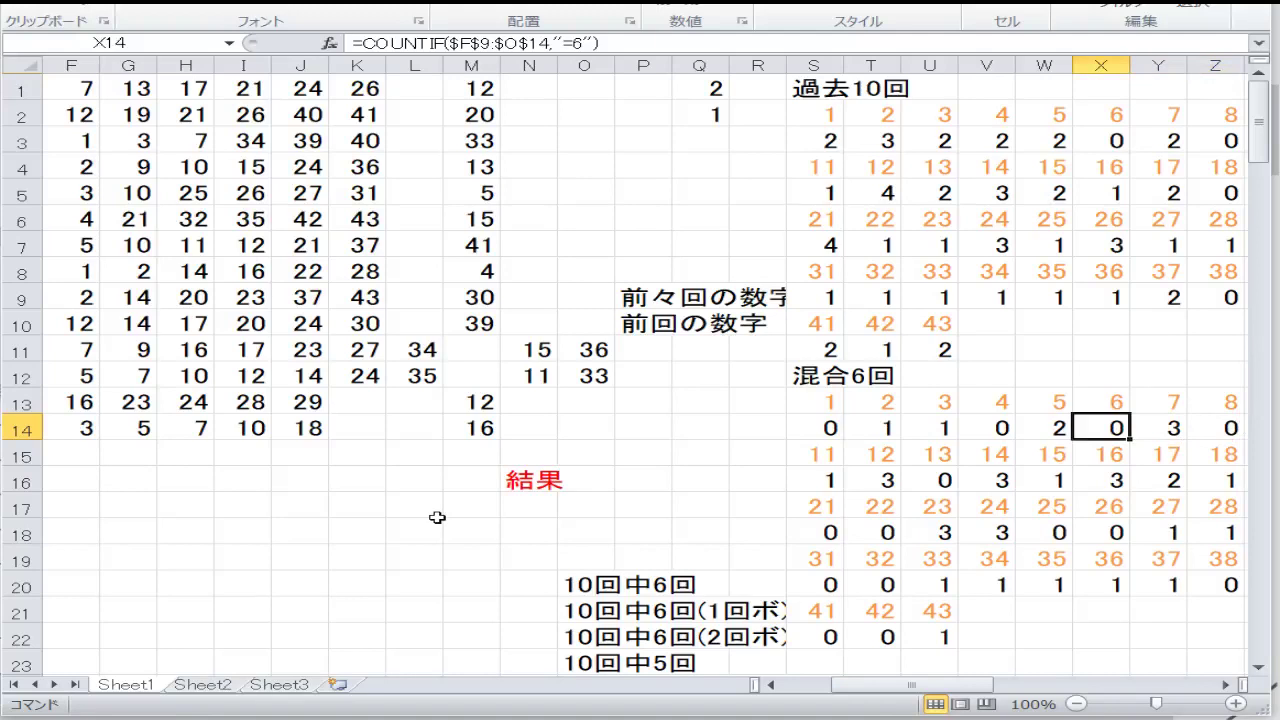
key("Left")
key("Left")
key("Left")
key("Left")
key("Left")
key("Left")
key("Left")
key("Left")
key("Left")
key("Left")
key("Left")
key("Left")
key("Left")
key("Left")
key("Left")
key("Left")
key("Left")
key("Left")
key("Left")
key("Left")
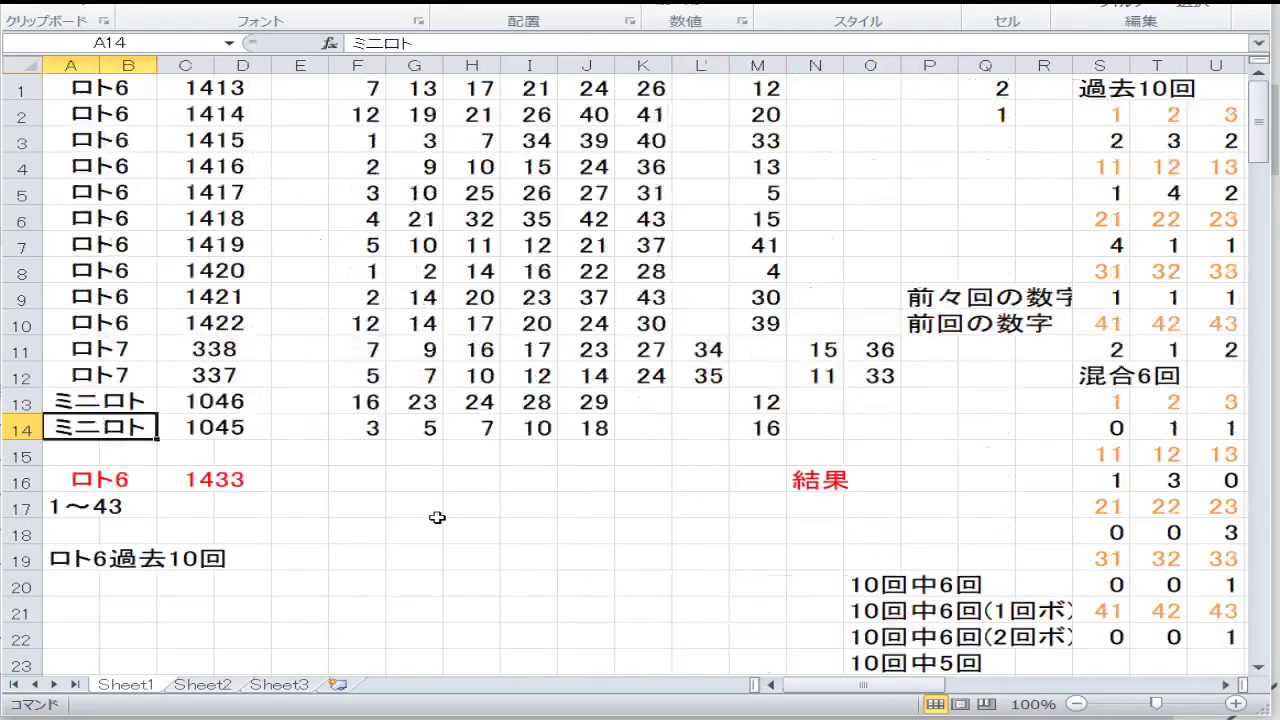
Go to the ロト6過去10回 section below the draw list and select the first extracted number, in A26.
key("Down")
key("Down")
key("Down")
key("Down")
key("Down")
key("Down")
key("Down")
key("Down")
key("Down")
key("Down")
key("Down")
key("Down")
key("Down")
key("Down")
key("Down")
key("Down")
key("Down")
key("Down")
key("Down")
key("Down")
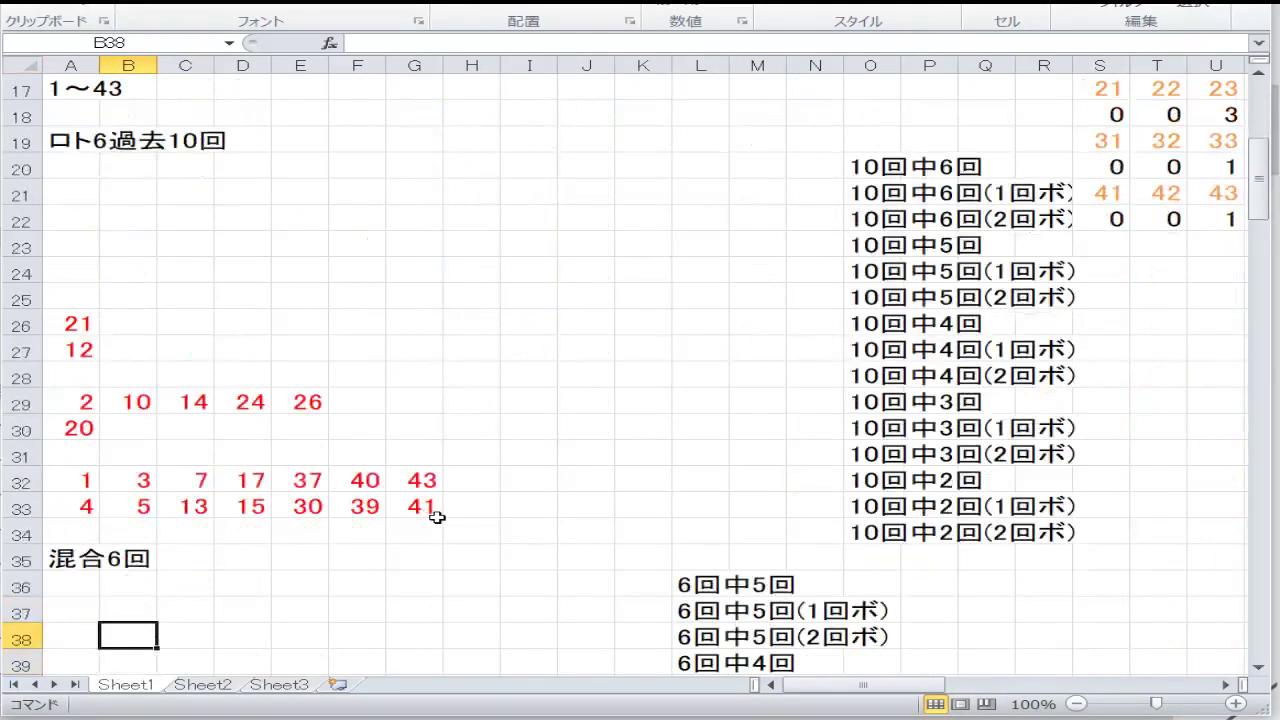
key("Up")
key("Up")
key("Up")
key("Up")
key("Up")
key("Up")
key("Up")
key("Up")
key("Up")
key("Up")
key("Up")
key("Up")
key("Left")
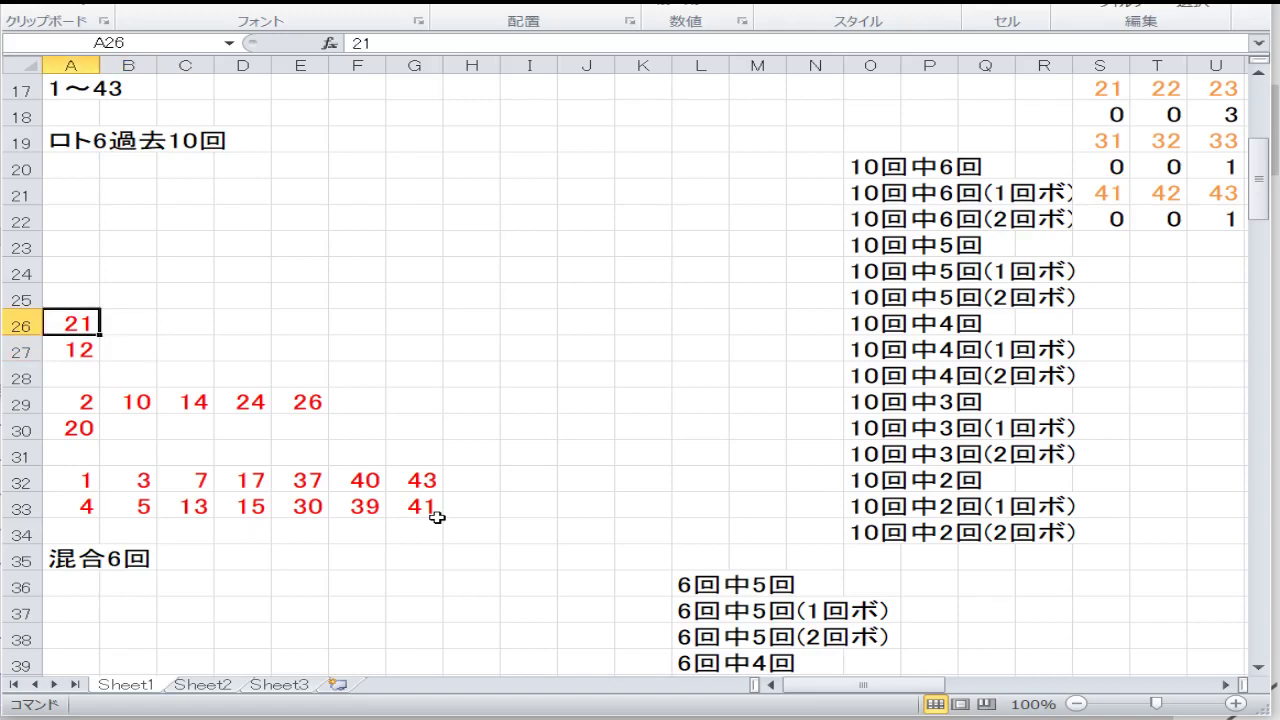
Trace row 26 across to its 10回中4回 label and return to the number in A26.
key("Right")
key("Right")
key("Right")
key("Right")
key("Right")
key("Right")
key("Right")
key("Right")
key("Right")
key("Right")
key("Right")
key("Right")
key("Right")
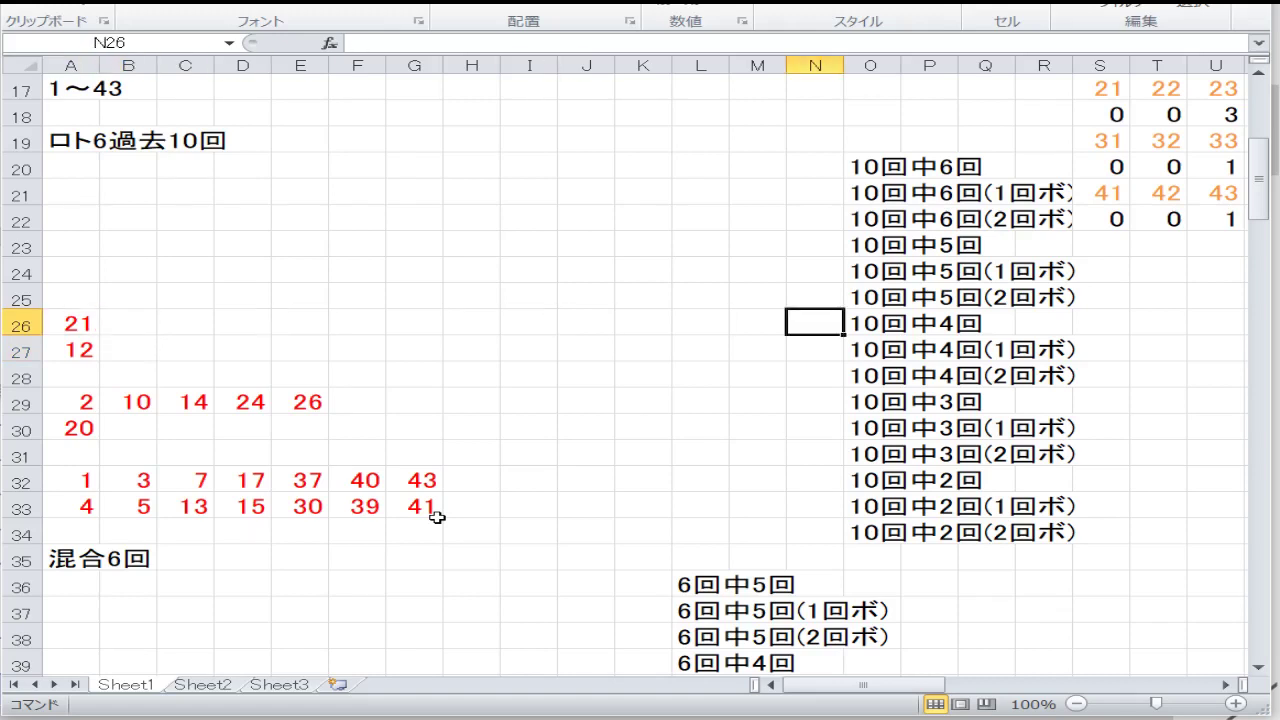
key("Left")
key("Left")
key("Left")
key("Left")
key("Left")
key("Left")
key("Left")
key("Left")
key("Left")
key("Left")
key("Left")
key("Left")
key("Left")
Review the numbers in the 10回中4回(1回ボ), 10回中3回 and 10回中3回(1回ボ) rows.
key("Down")
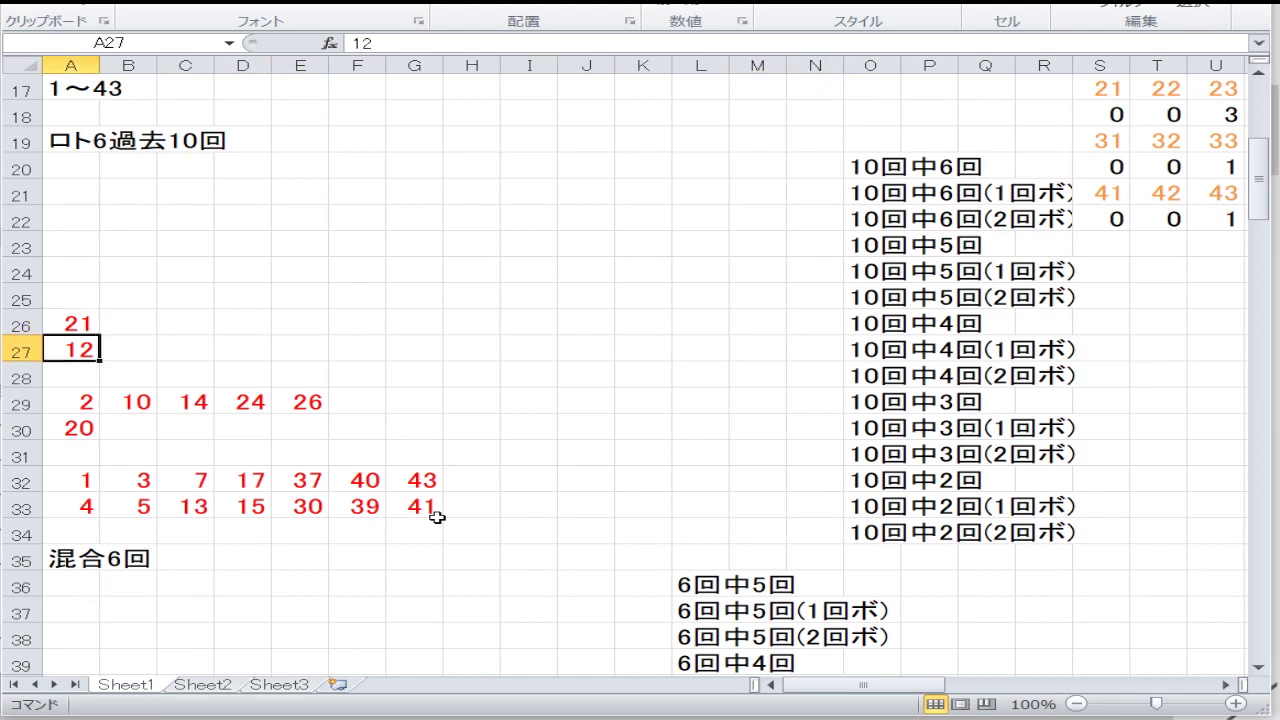
key("Down")
key("Down")
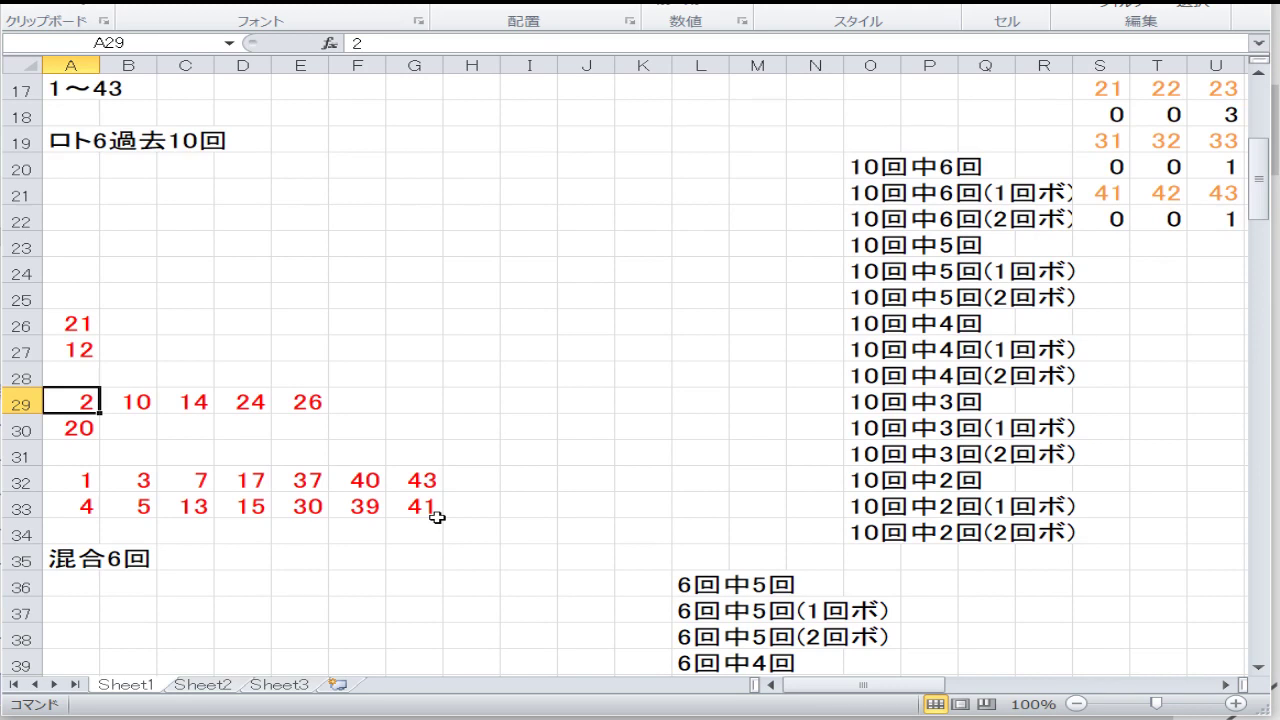
key("Down")
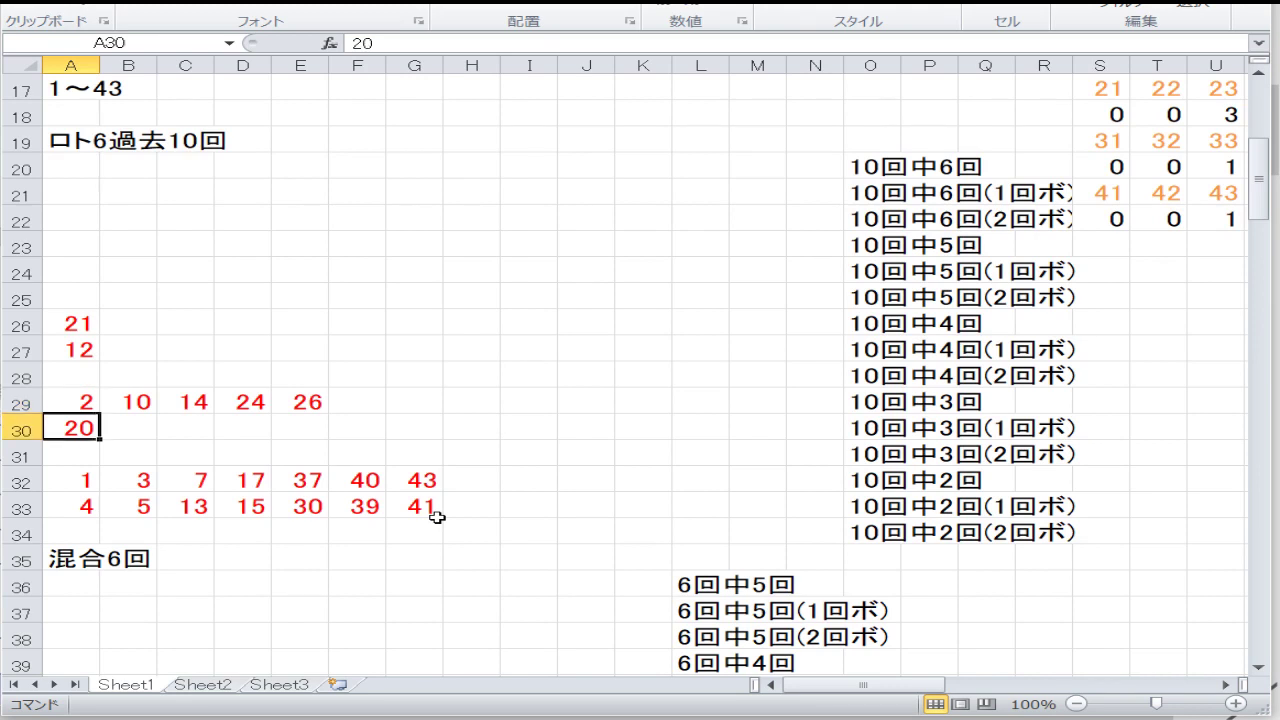
Review the numbers in the 10回中2回 and 10回中2回(1回ボ) rows.
key("Down")
key("Down")
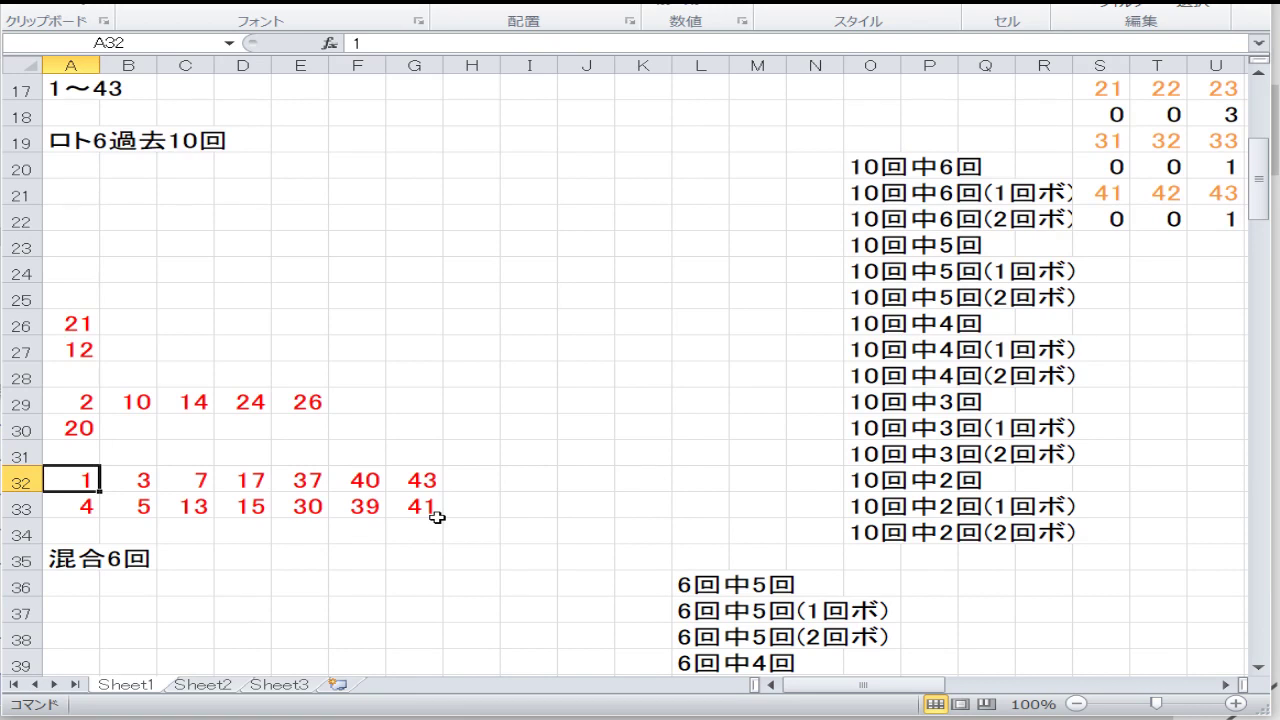
key("Down")
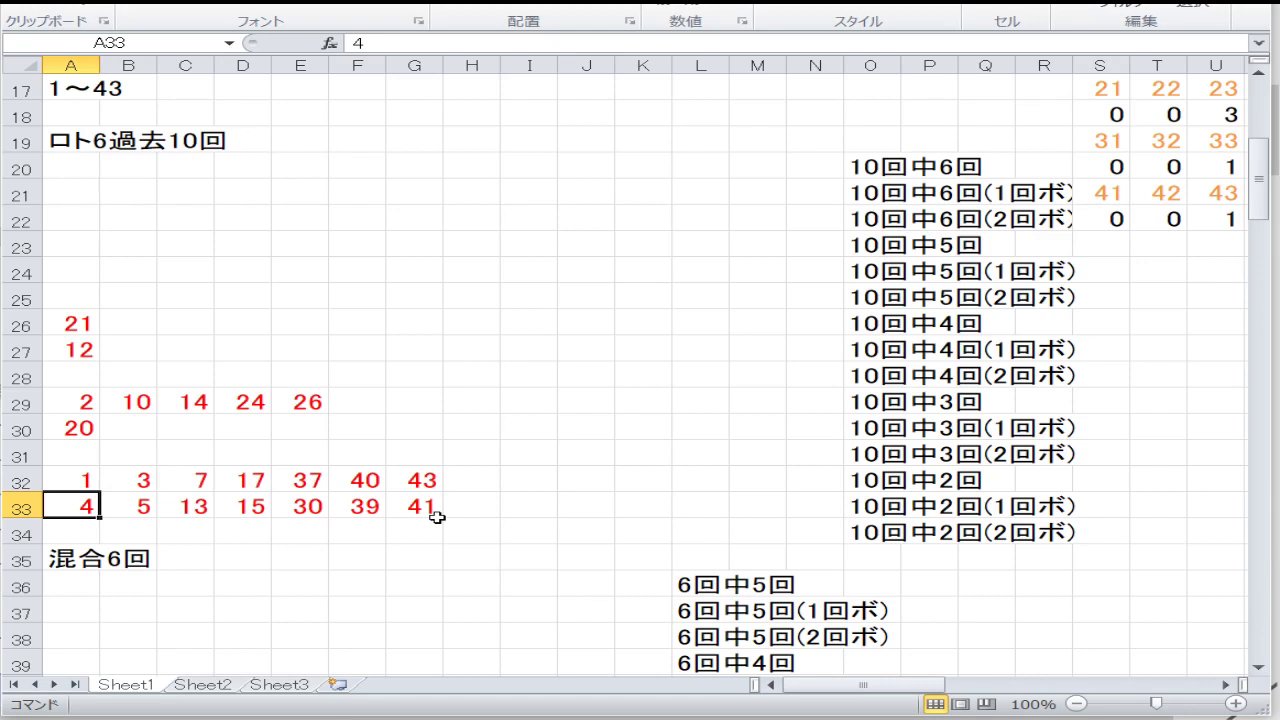
key("Right")
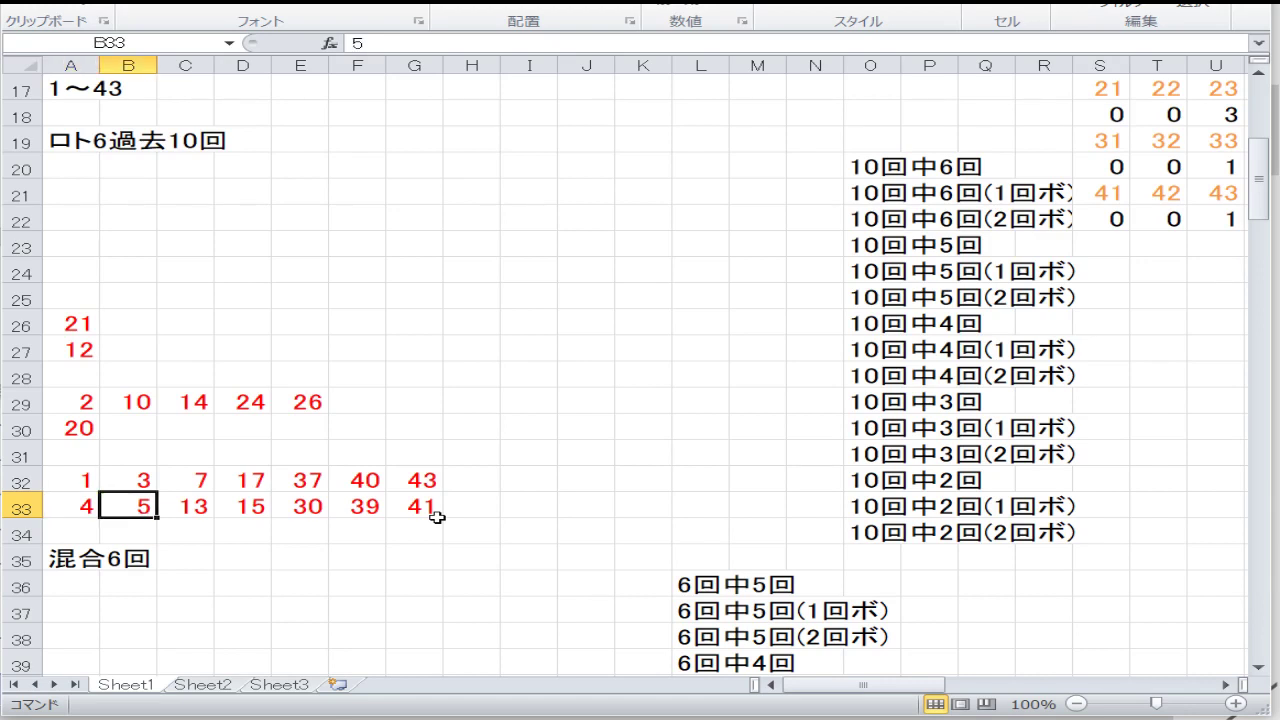
Go to the 混合6回 section and examine the numbers in its 6回中3回 row, starting at A42.
key("Down")
key("Down")
key("Down")
key("Down")
key("Down")
key("Down")
key("Down")
key("Down")
key("Down")
key("Down")
key("Down")
key("Down")
key("Down")
key("Down")
key("Down")
key("Down")
key("Down")
key("Up")
key("Up")
key("Up")
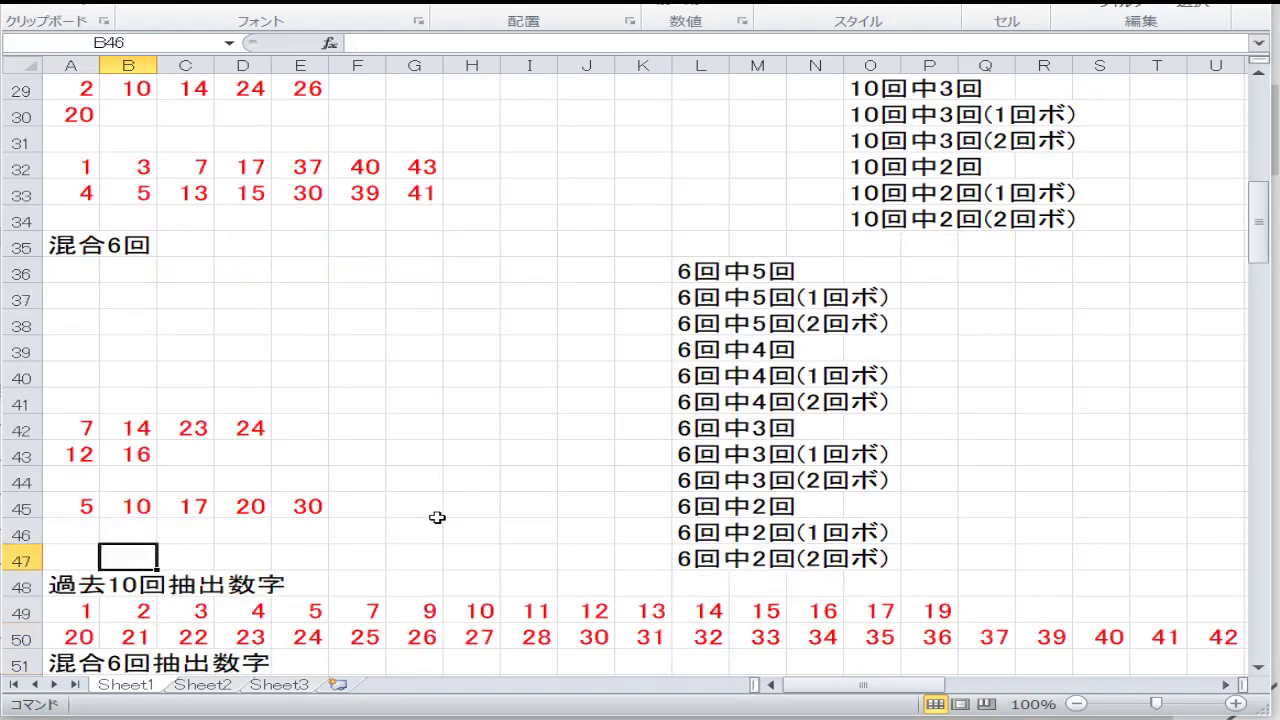
key("Up")
key("Up")
key("Up")
key("Up")
key("Up")
key("Left")
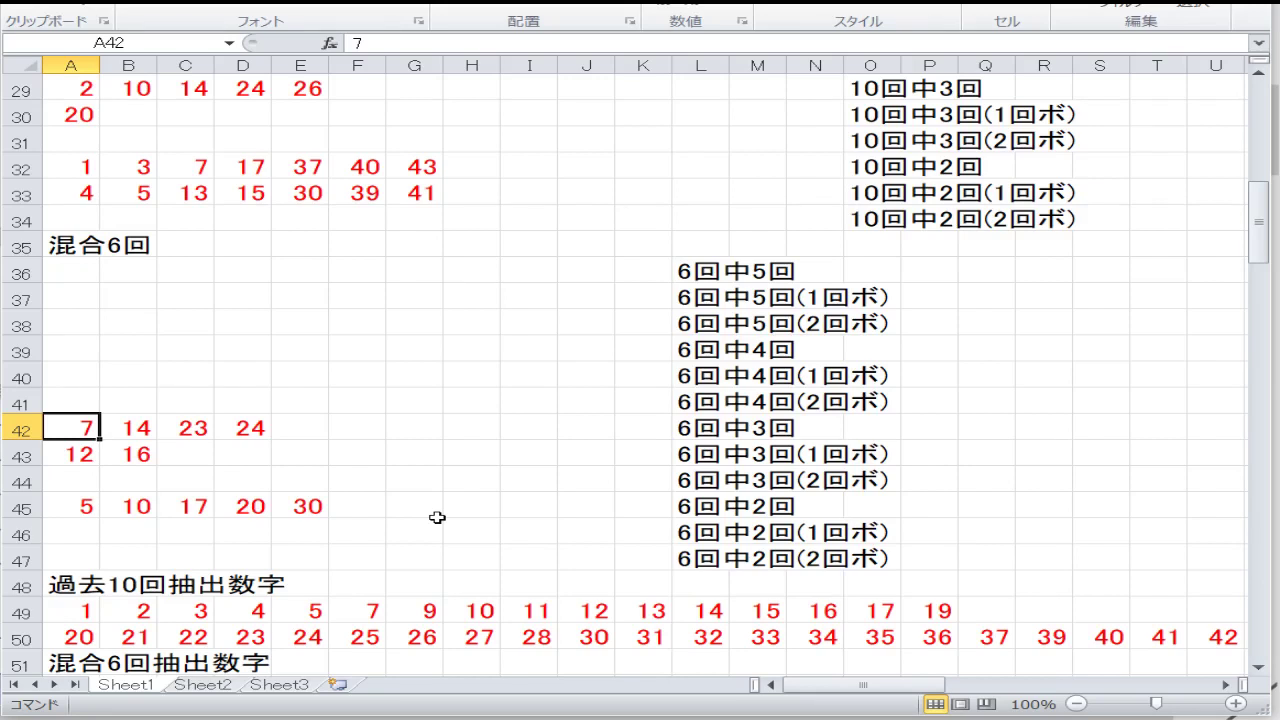
Review the numbers in the 6回中3回(1回ボ) and 6回中2回 rows of the 混合6回 section.
key("Down")
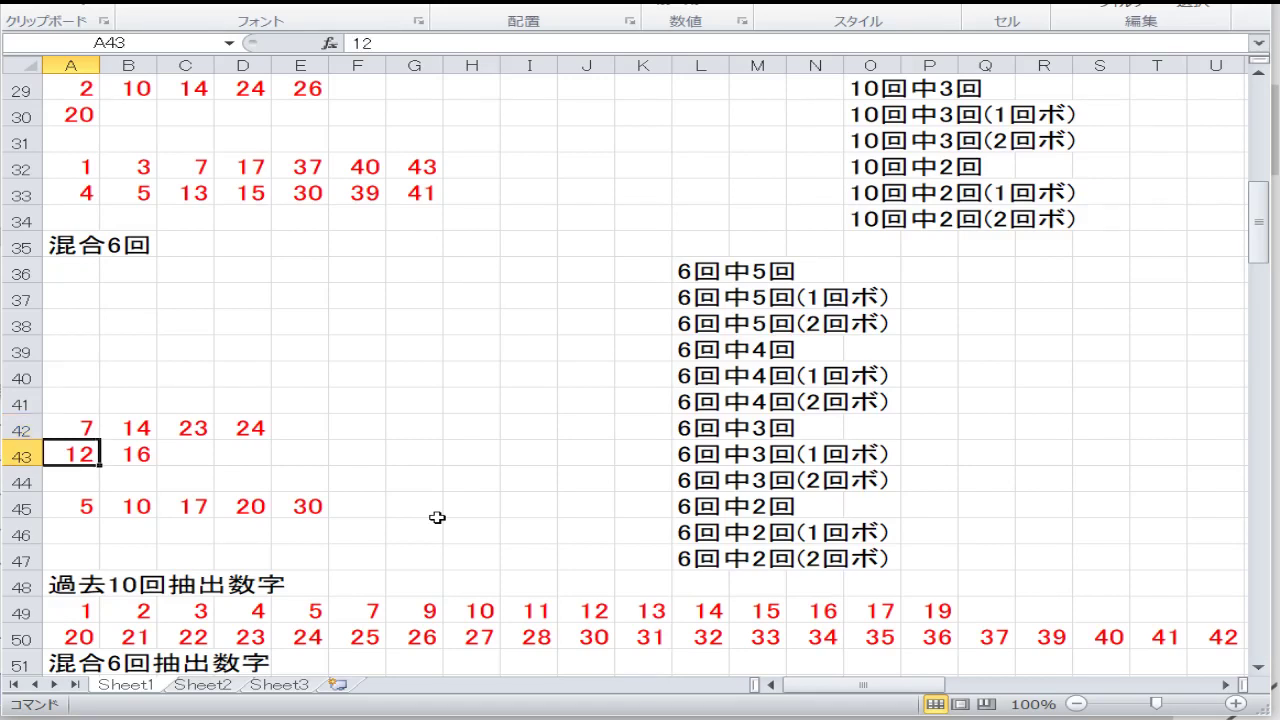
key("Down")
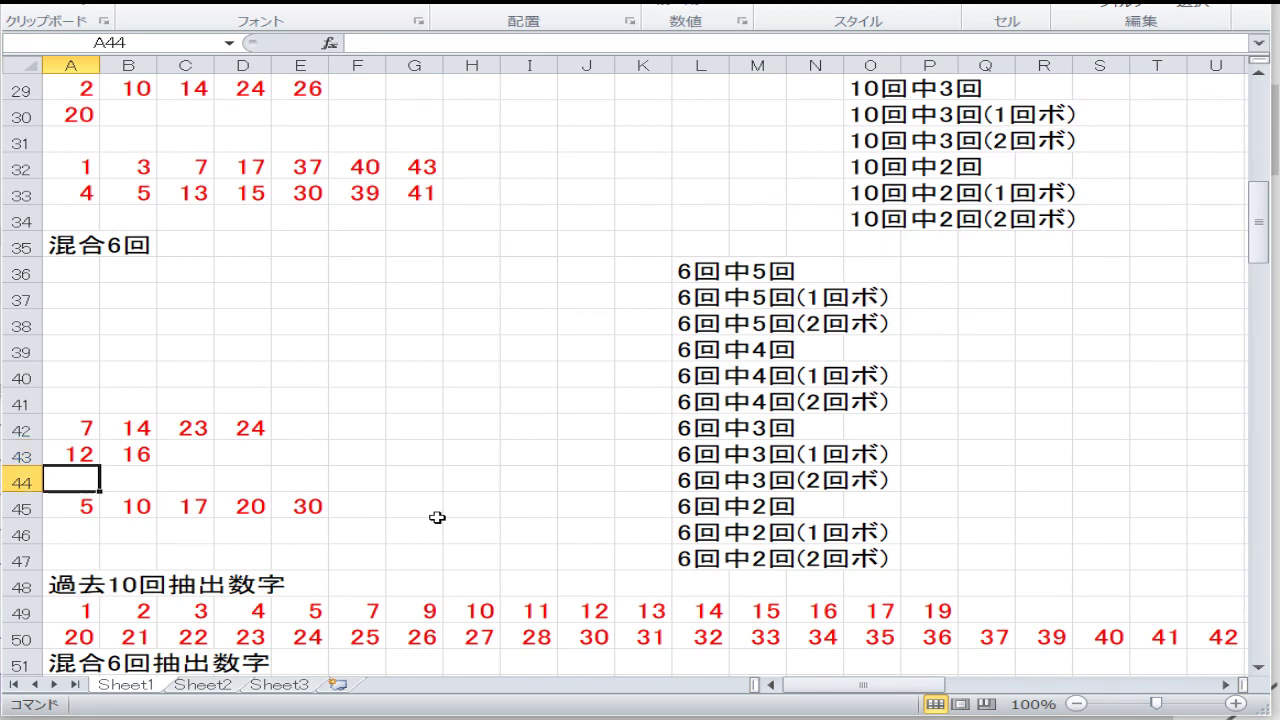
key("Down")
key("Right")
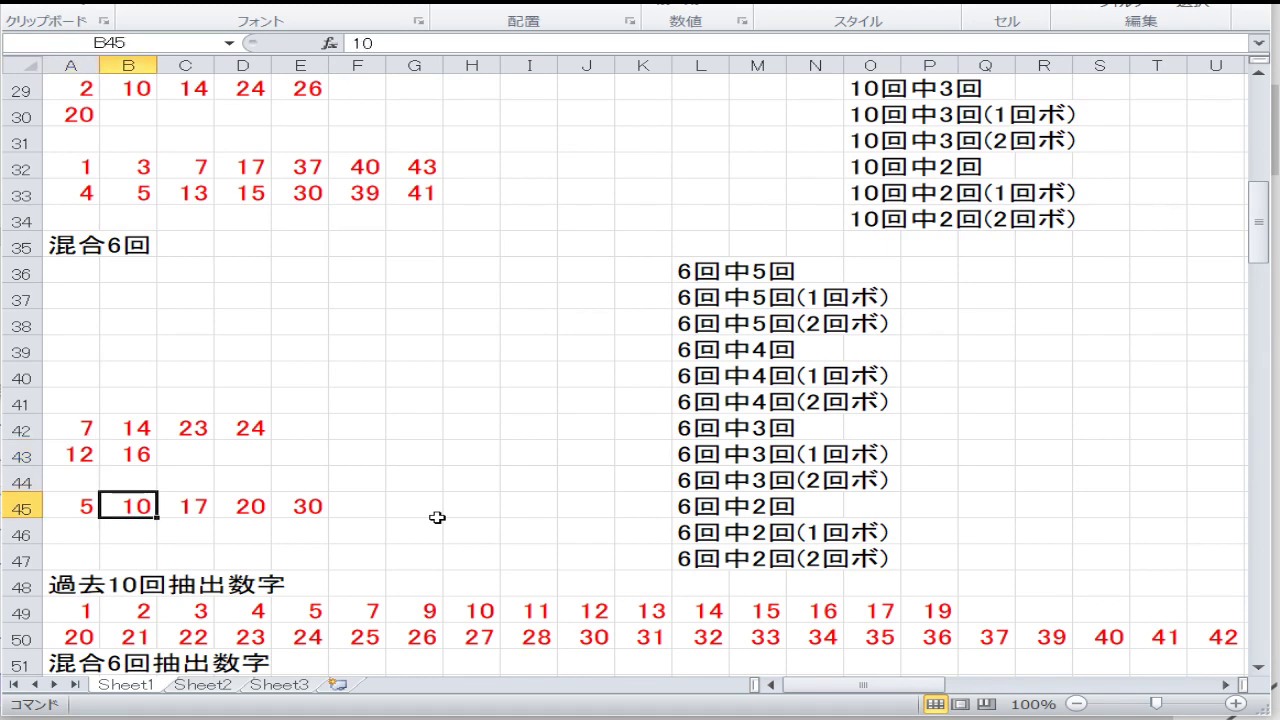
Look over the extracted-number lists down to the 前回の数字からの連想展開 grid, and return to the 過去10回抽出数字 list.
key("Down")
key("Down")
key("Down")
key("Down")
key("Down")
key("Down")
key("Down")
key("Down")
key("Down")
key("Down")
key("Down")
key("Down")
key("Down")
key("Down")
key("Down")
key("Down")
key("Up")
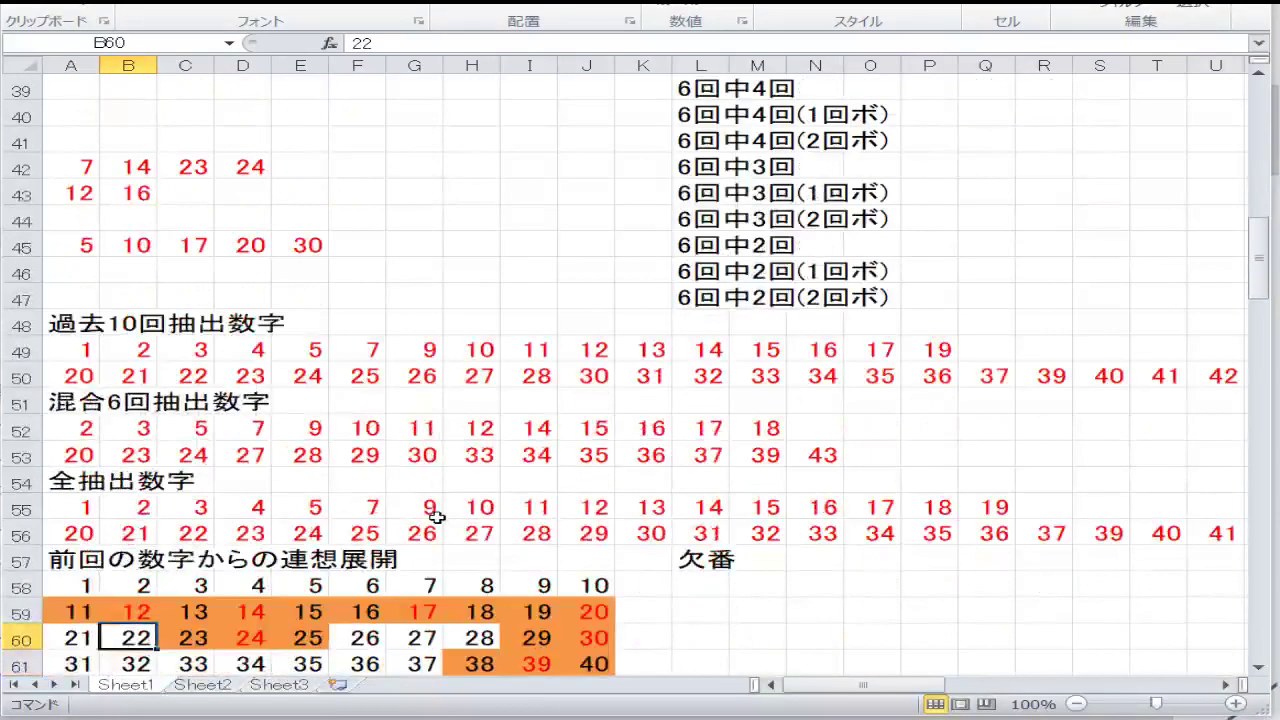
key("Up")
key("Up")
key("Up")
key("Up")
key("Up")
key("Up")
key("Up")
key("Up")
key("Up")
key("Up")
key("Up")
key("Left")
Examine the 混合6回抽出数字 list and the combined 全抽出数字 list, ending on A55.
key("Down")
key("Down")
key("Down")
key("Down")
key("Down")
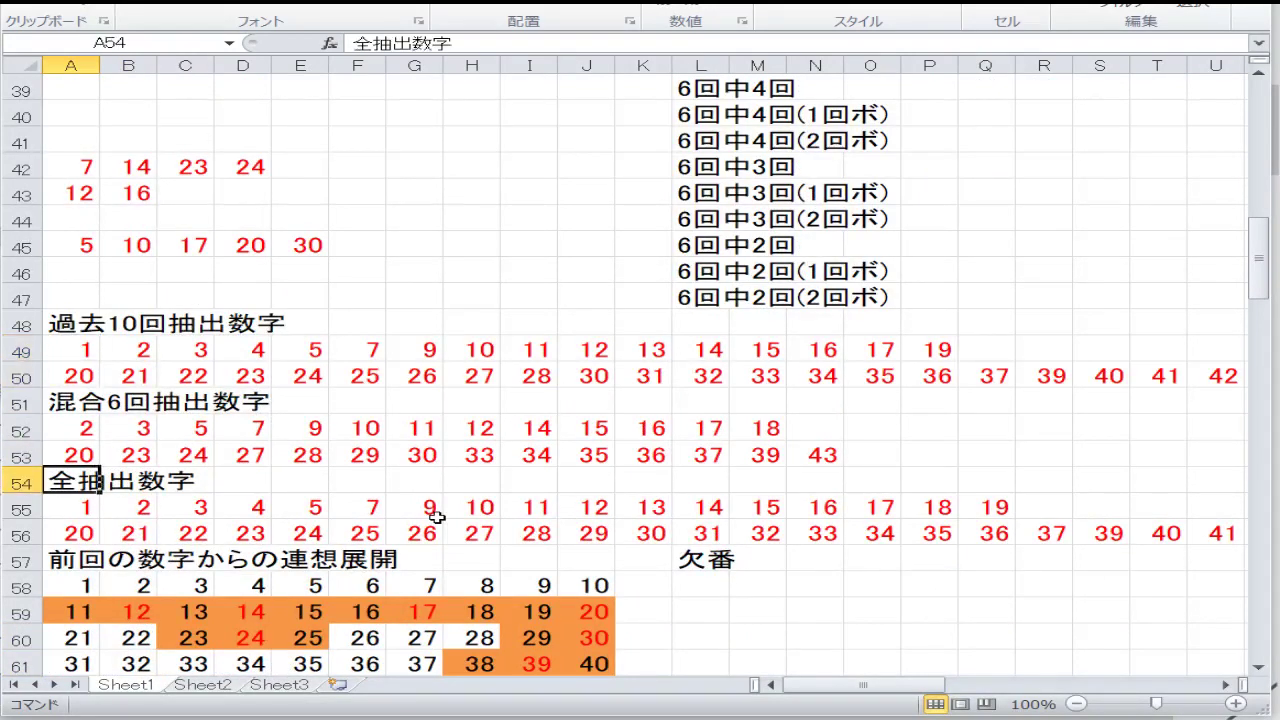
key("Up")
key("Up")
key("Down")
key("Down")
key("Down")
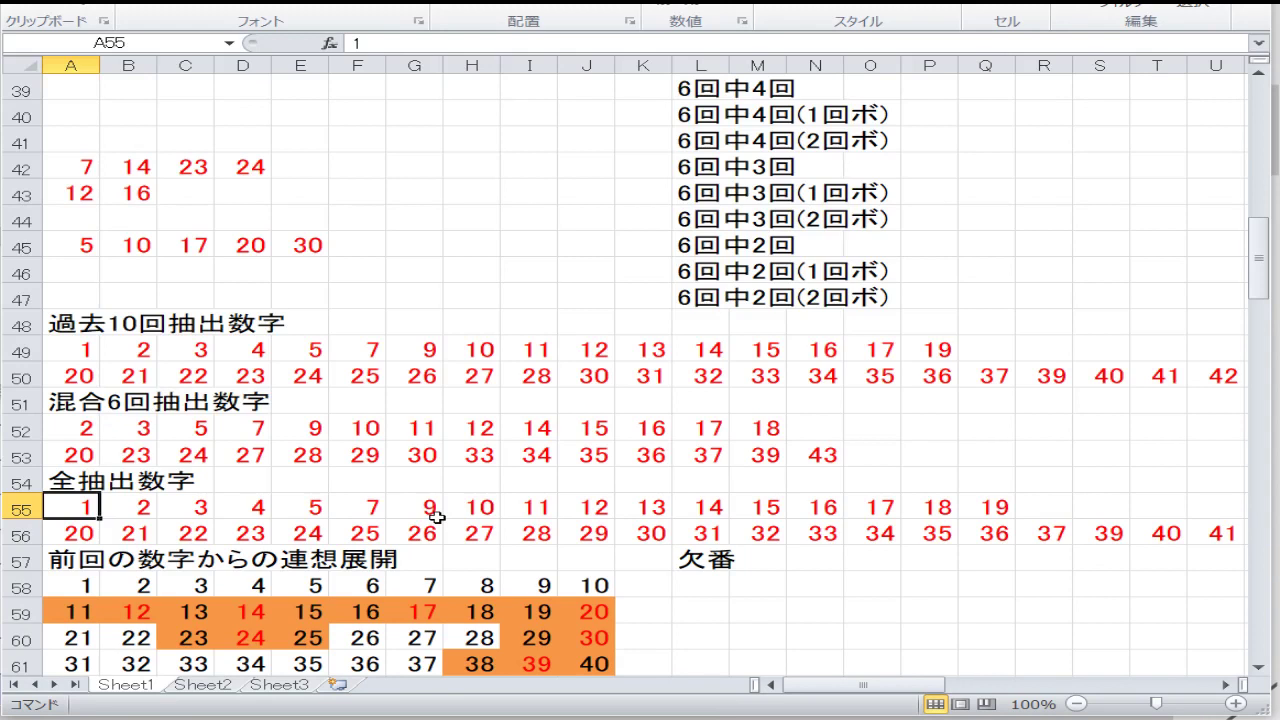
Look over the 全抽出数字 list and the area beneath it, ending at A58 in the 前回の数字からの連想展開 grid.
key("Down")
key("Down")
key("Up")
key("Up")
key("Down")
key("Down")
key("Down")
key("Down")
key("Down")
key("Down")
key("Down")
key("Down")
key("Down")
key("Down")
key("Down")
key("Down")
key("Down")
key("Down")
key("Down")
key("Down")
key("Up")
key("Up")
key("Up")
key("Up")
key("Up")
key("Up")
key("Up")
key("Up")
key("Up")
key("Up")
key("Up")
key("Up")
key("Up")
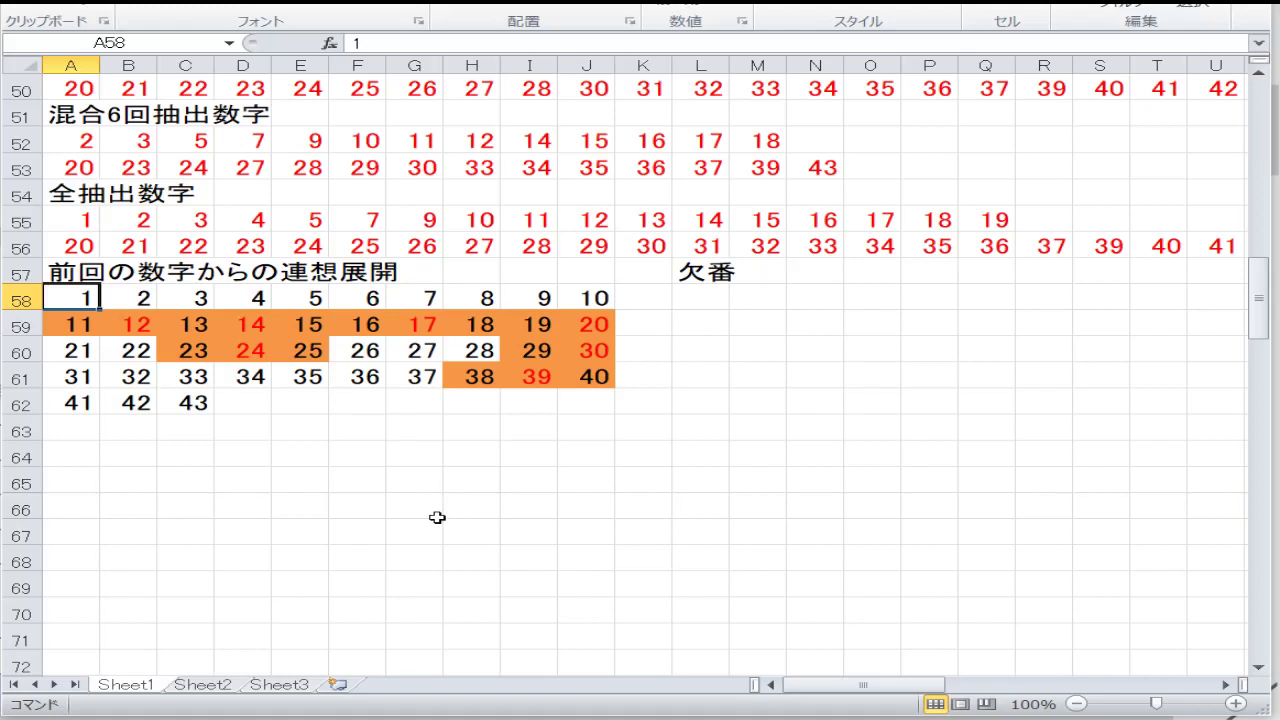
Examine the 前回の数字からの連想展開 grid down to its last row, and go through the highlighted numbers 11 to 20 in row 59.
key("Down")
key("Down")
key("Down")
key("Down")
key("Down")
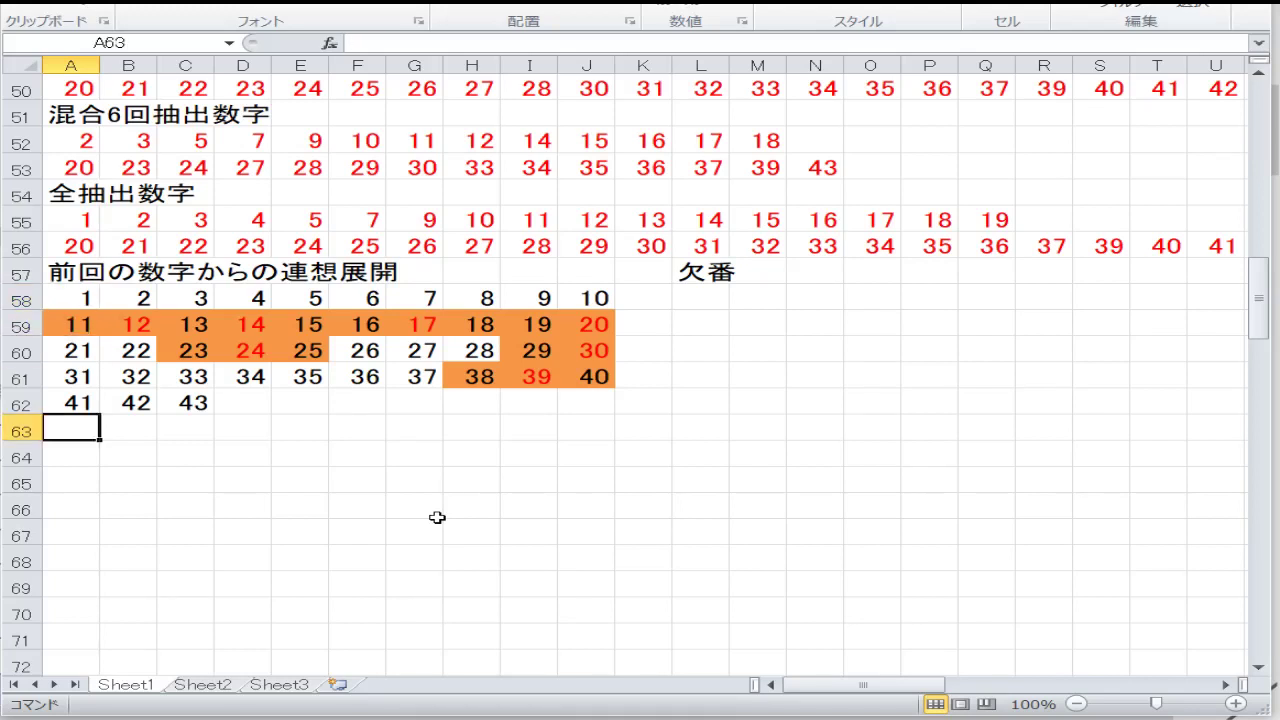
key("Up")
key("Up")
key("Up")
key("Up")
key("Right")
key("Right")
key("Right")
key("Right")
key("Right")
key("Right")
key("Right")
key("Right")
key("Right")
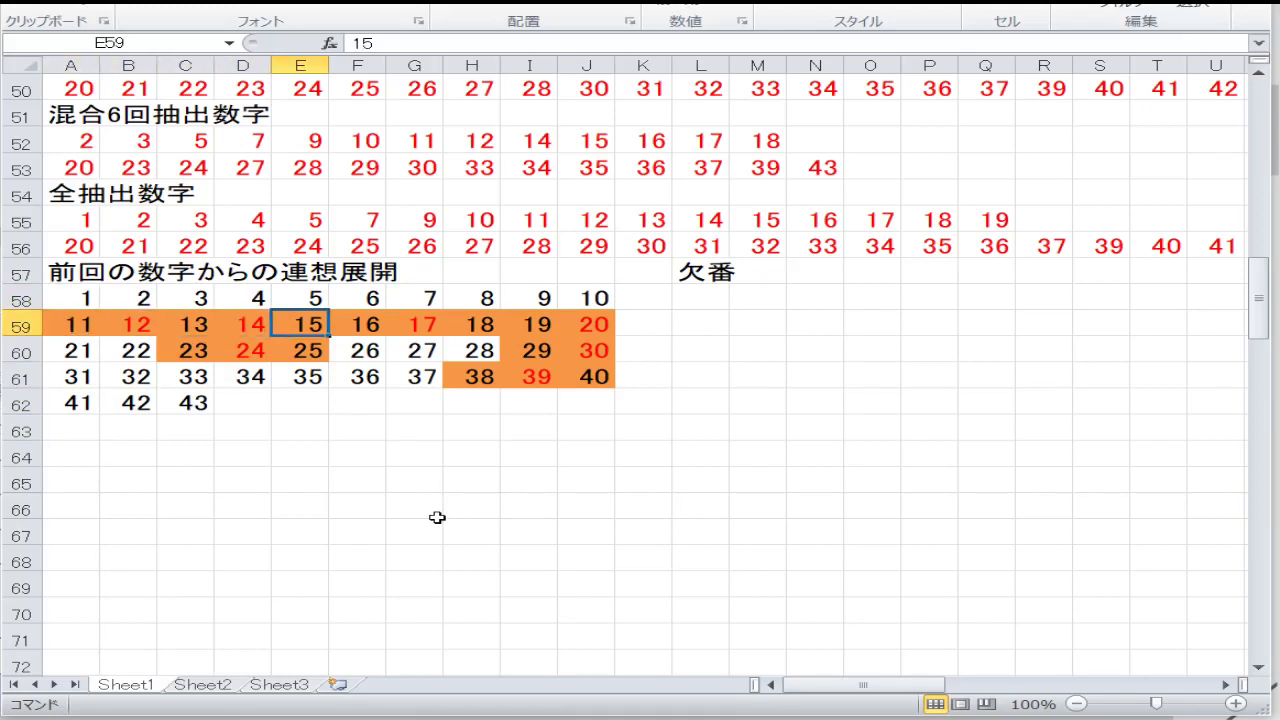
Check the highlighted numbers in rows 60 and 61 of the 前回の数字からの連想展開 grid.
key("Down")
key("Left")
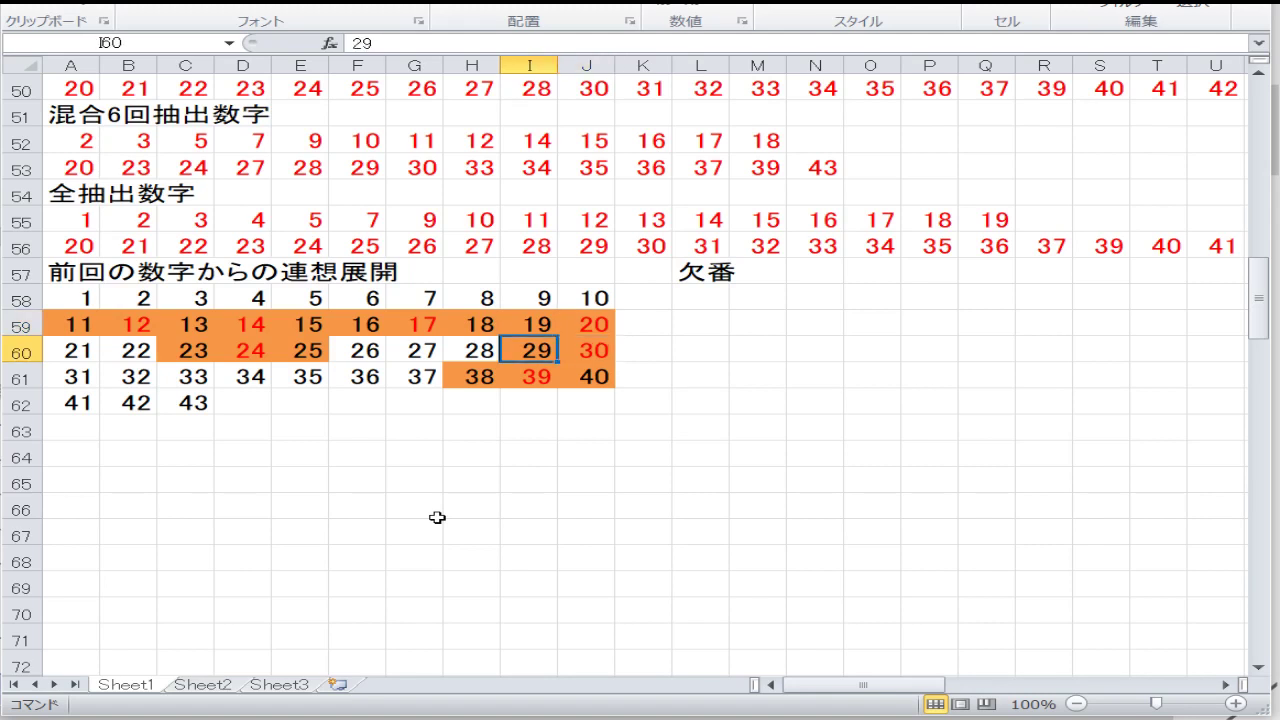
key("Down")
key("Left")
key("Left")
key("Left")
key("Left")
key("Left")
key("Left")
Look through the number-selection notes and past-draw remarks below the grid, down past the 参考回抽出数字 section.
key("Down")
key("Down")
key("Down")
key("Down")
key("Down")
key("Down")
key("Down")
key("Down")
key("Down")
key("Down")
key("Down")
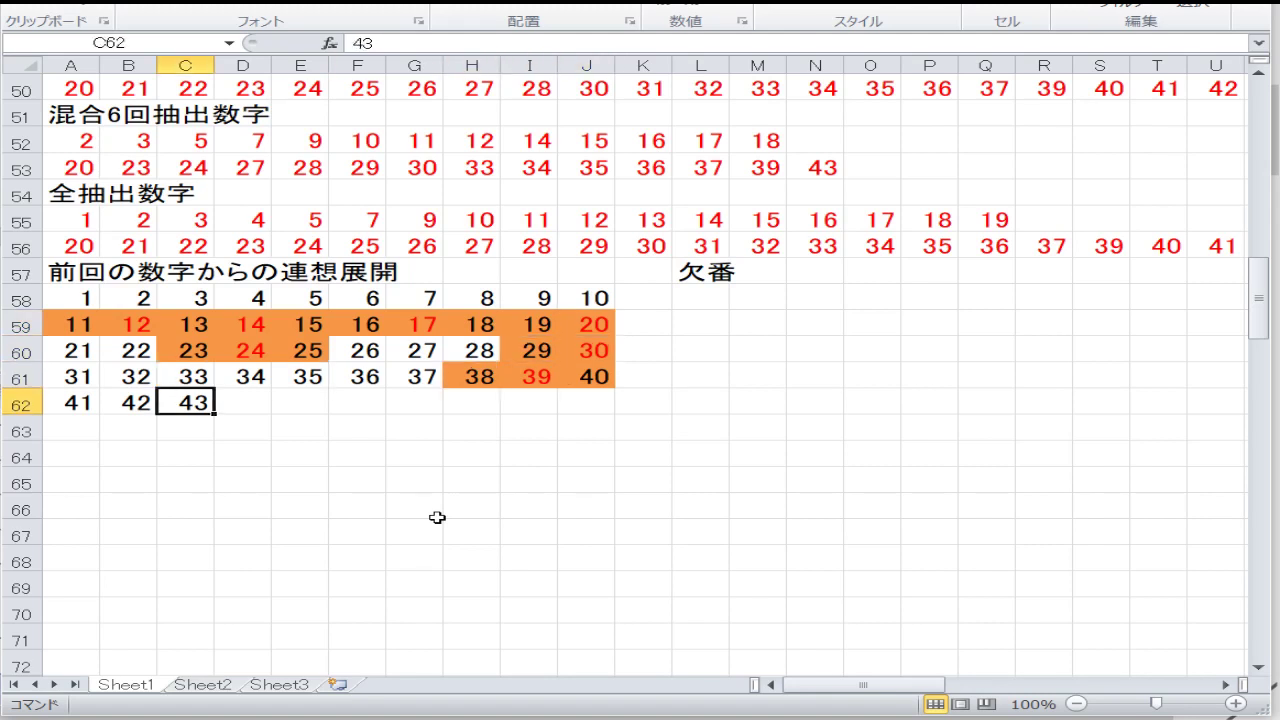
key("Down")
key("Down")
key("Down")
key("Down")
key("Down")
key("Down")
key("Down")
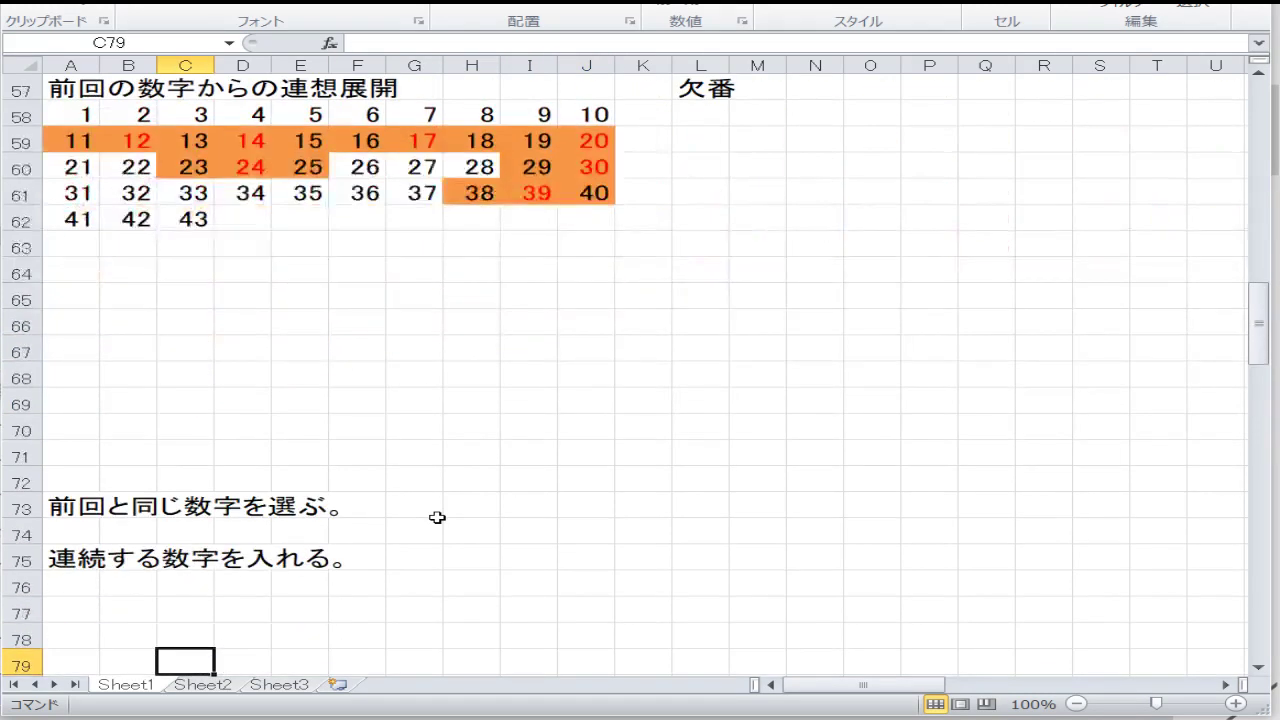
key("Down")
key("Down")
key("Down")
key("Down")
key("Down")
key("Down")
key("Down")
key("Down")
key("Down")
key("Down")
key("Down")
key("Down")
key("Down")
key("Down")
key("Down")
key("Down")
key("Down")
key("Down")
key("Down")
key("Down")
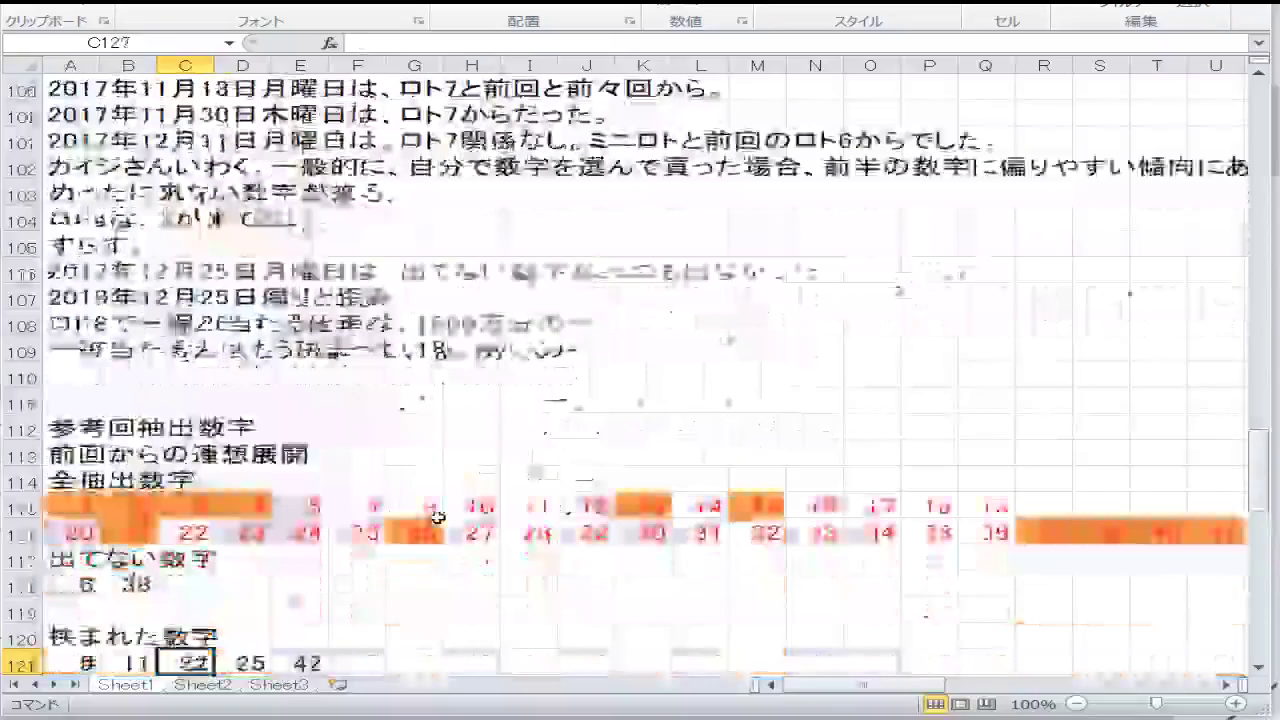
key("Down")
key("Down")
key("Down")
key("Down")
key("Down")
key("Down")
key("Down")
key("Down")
key("Down")
key("Down")
key("Down")
key("Down")
key("Down")
Return to the 参考回抽出数字 section and go to A121, the start of its colour-coded 全抽出数字 list.
key("Up")
key("Up")
key("Up")
key("Up")
key("Up")
key("Up")
key("Up")
key("Up")
key("Up")
key("Up")
key("Up")
key("Up")
key("Up")
key("Up")
key("Up")
key("Up")
key("Up")
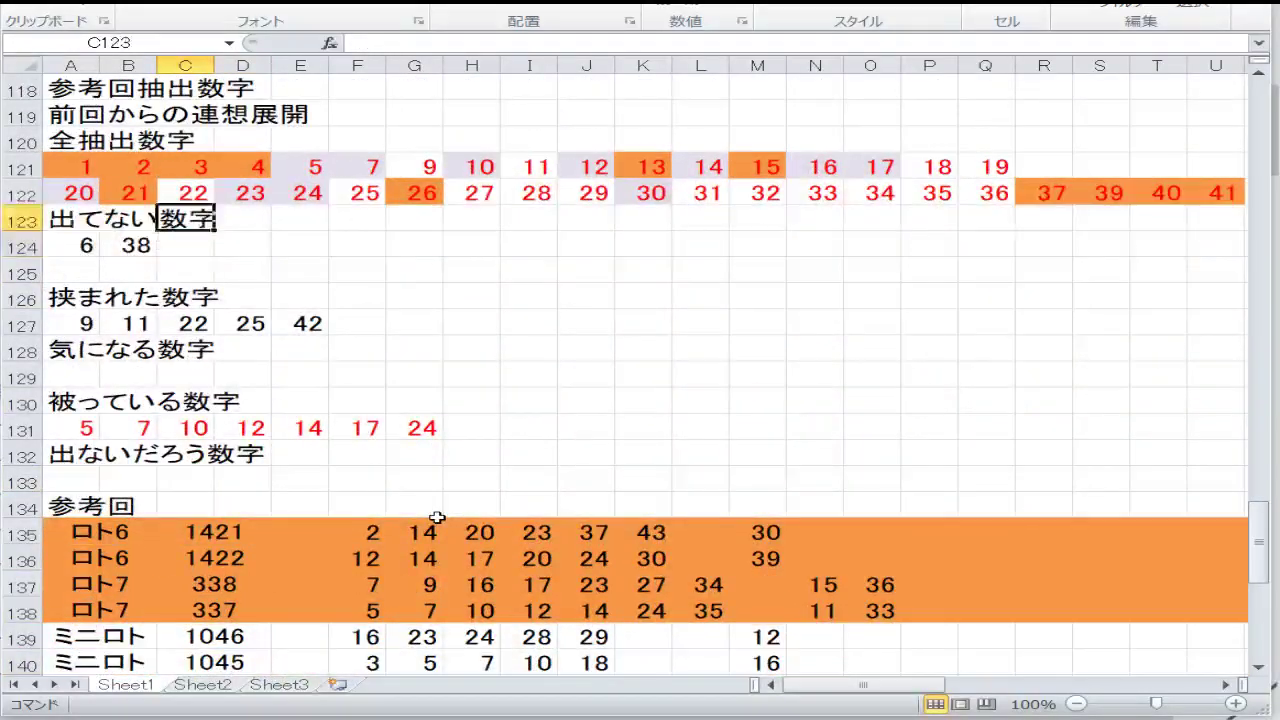
key("Up")
key("Up")
key("Left")
key("Left")
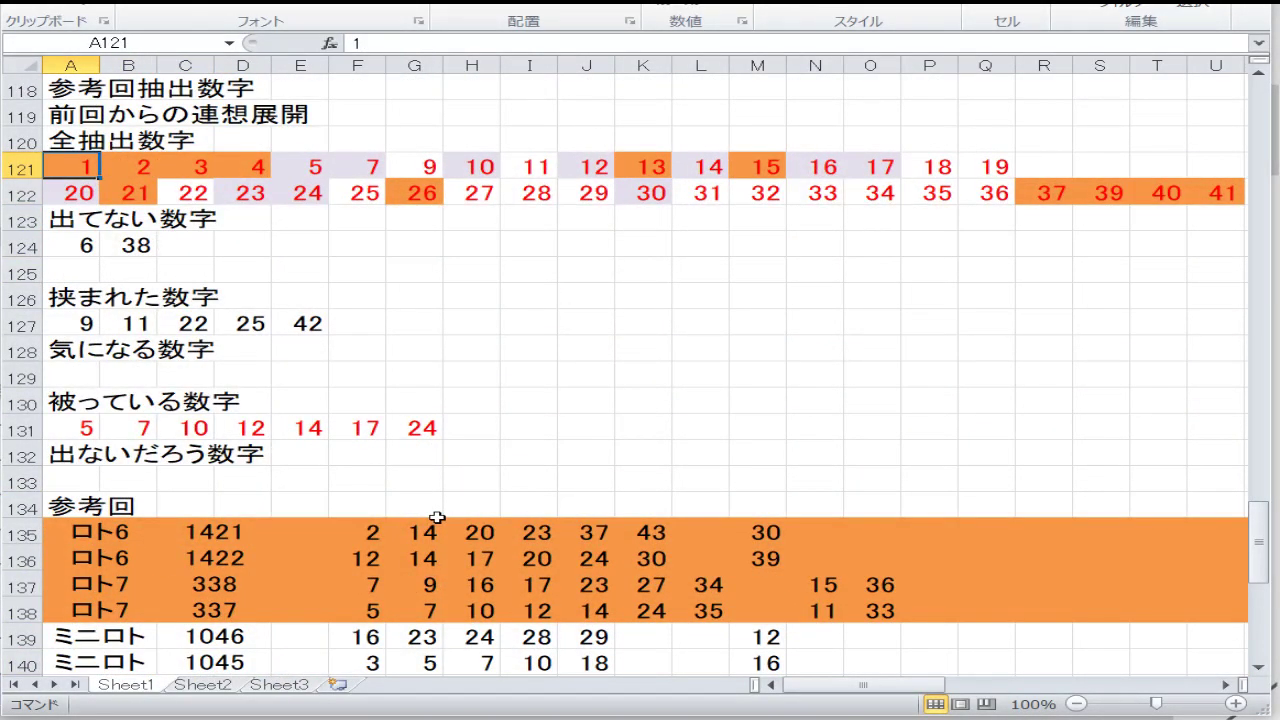
Examine the colour-coded 全抽出数字 list across rows 121 and 122, and return to A121.
key("Right")
key("Right")
key("Right")
key("Right")
key("Right")
key("Right")
key("Right")
key("Right")
key("Down")
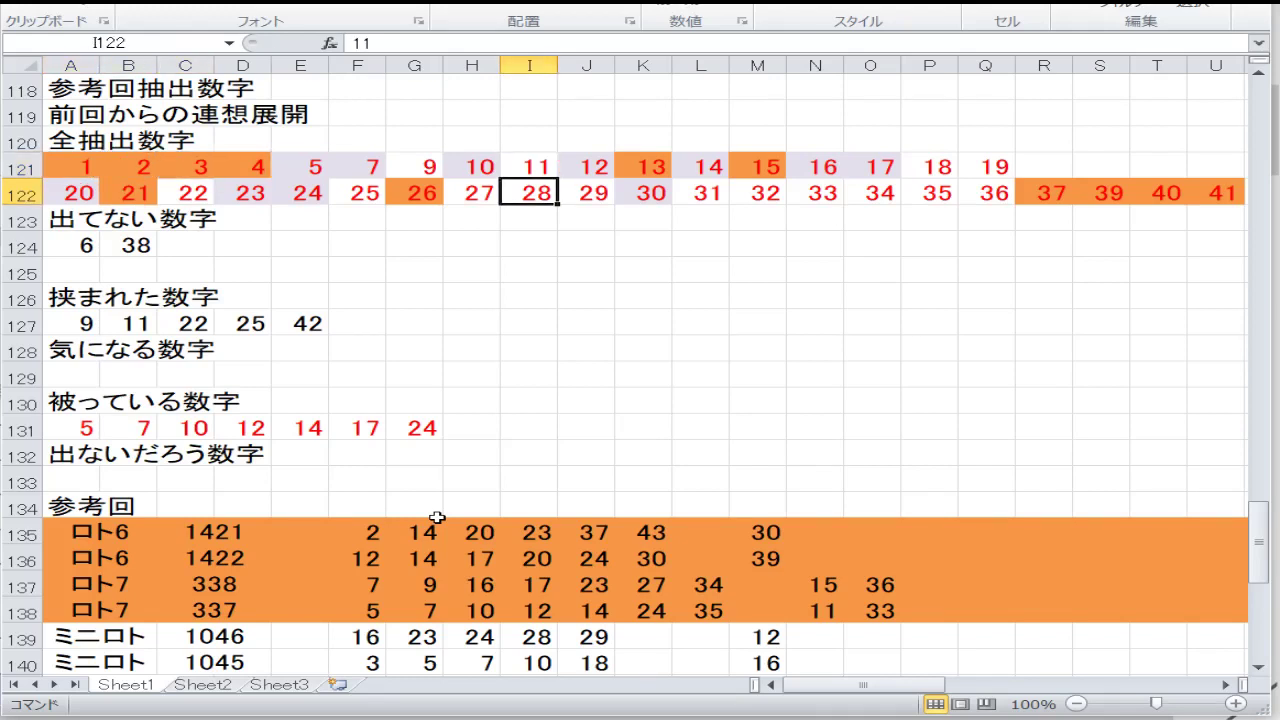
key("Left")
key("Left")
key("Left")
key("Left")
key("Left")
key("Left")
key("Left")
key("Left")
key("Up")
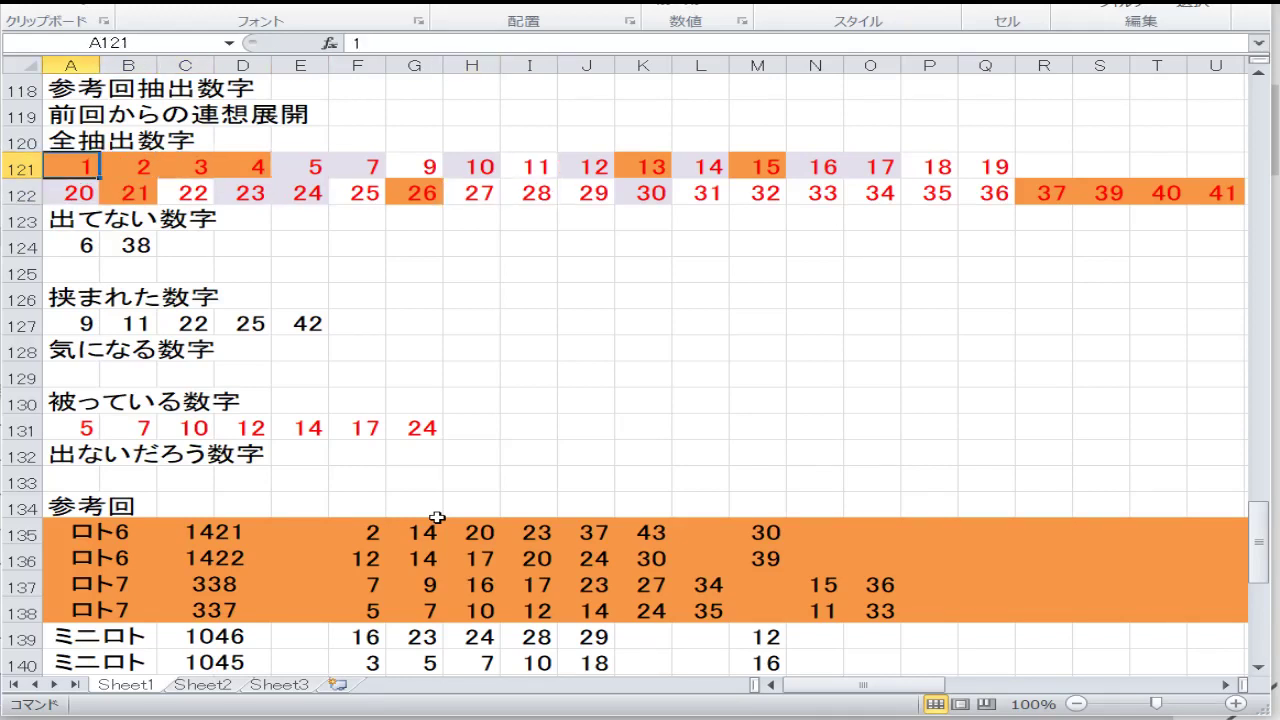
Examine the first numbers of the 全抽出数字 list in row 121, from A121 to H121 and back.
key("Right")
key("Right")
key("Right")
key("Right")
key("Right")
key("Right")
key("Right")
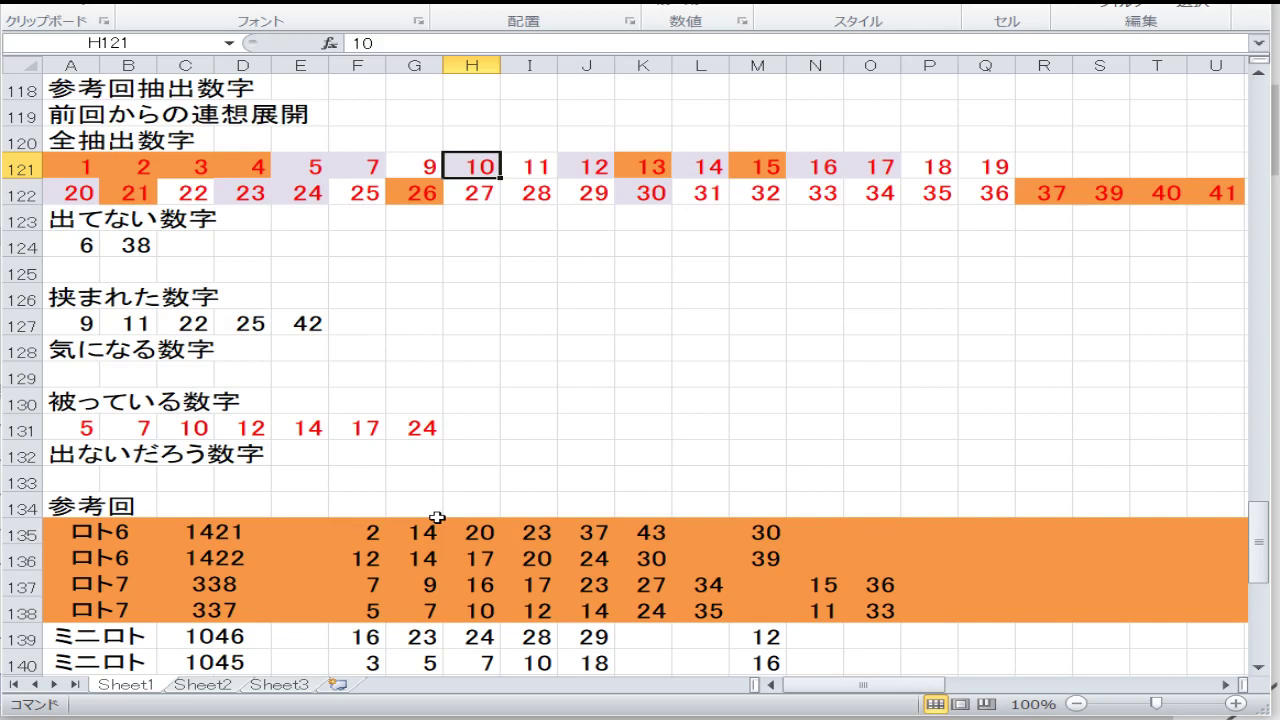
key("Left")
key("Left")
key("Left")
key("Left")
key("Left")
key("Left")
key("Left")
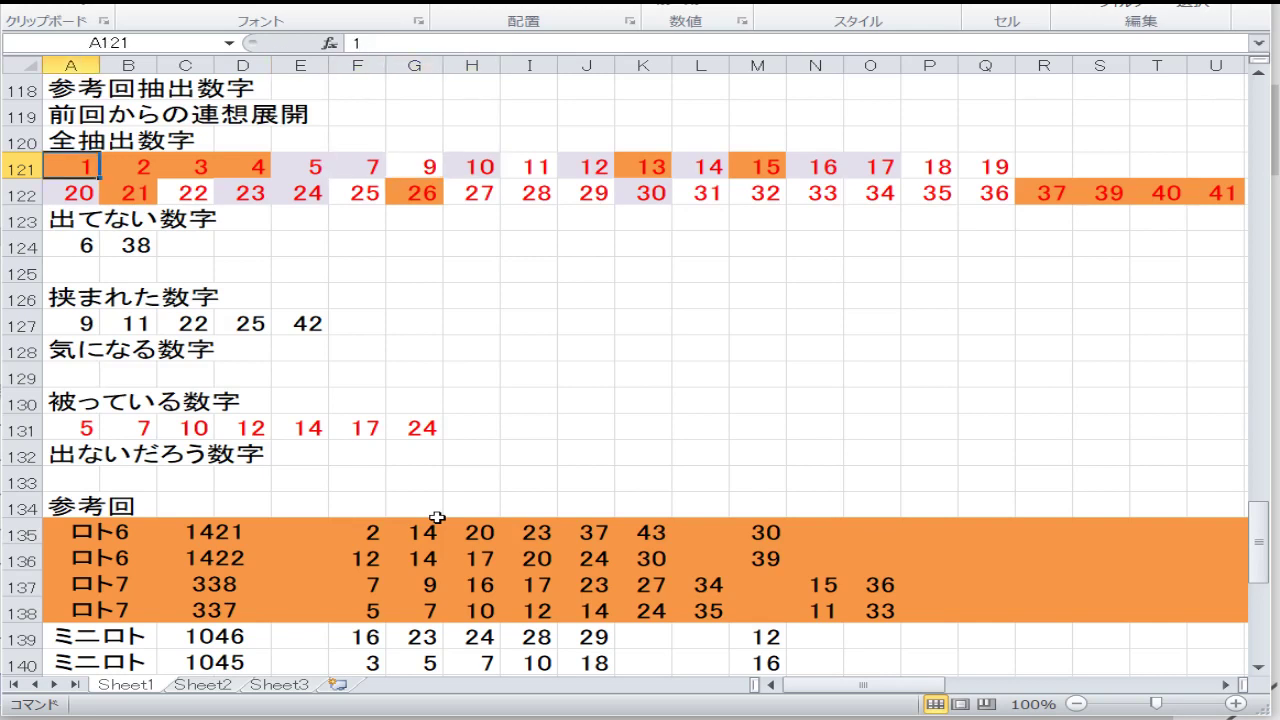
Go over row 121 of the 全抽出数字 list again, continue into row 122, and return to A122.
key("Down")
key("Up")
key("Right")
key("Right")
key("Right")
key("Right")
key("Right")
key("Right")
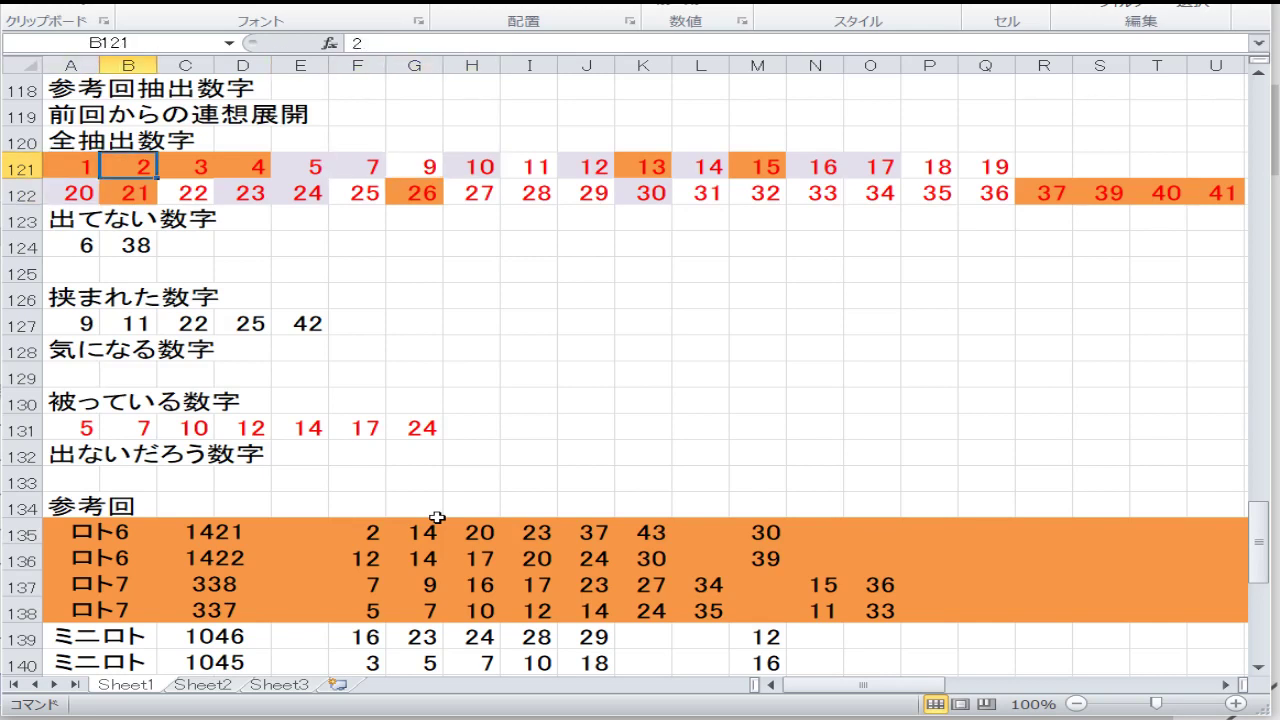
key("Right")
key("Right")
key("Right")
key("Right")
key("Down")
key("Left")
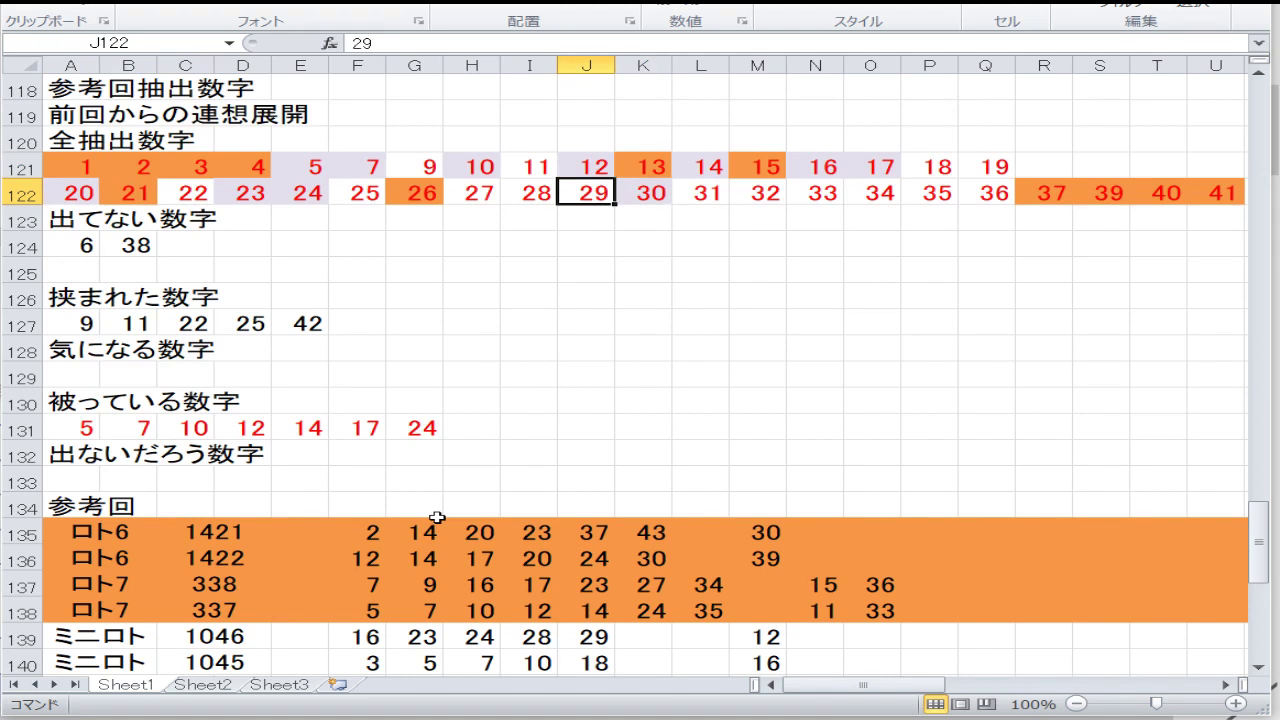
key("Home")
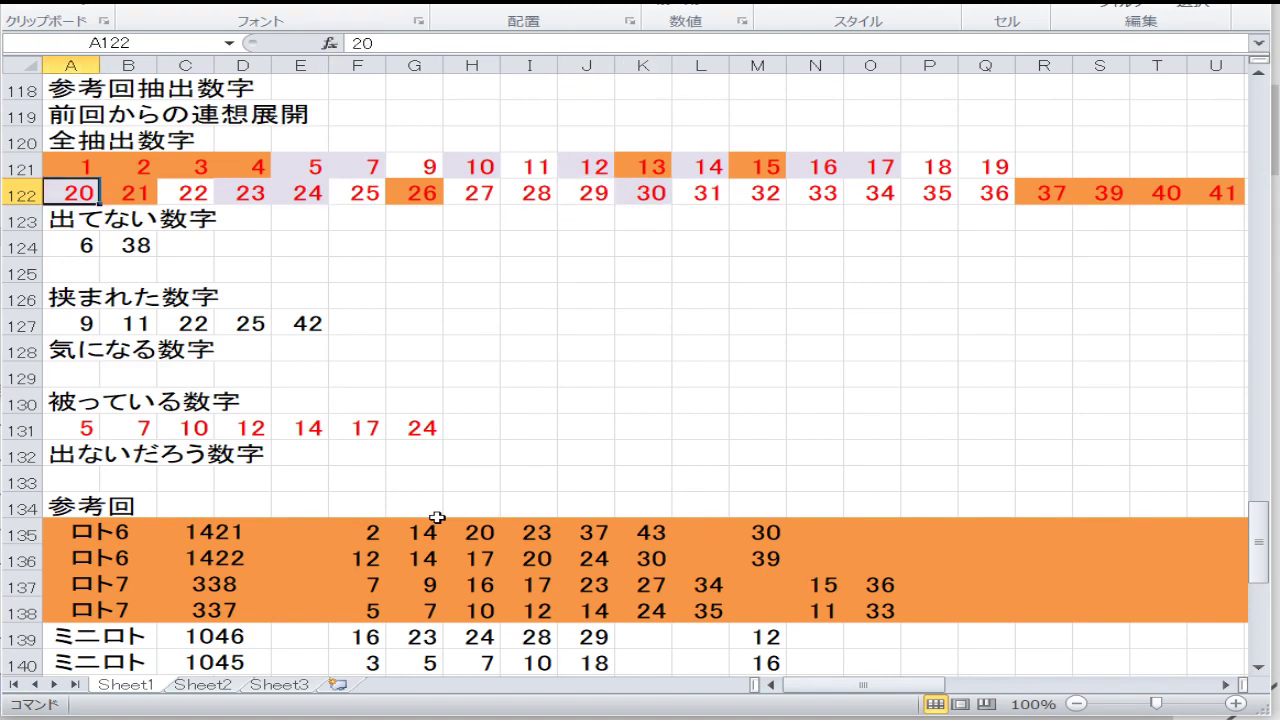
Check the 出てない数字 in row 124 and the 挟まれた数字 across row 127 to E127.
key("Down")
key("Down")
key("Right")
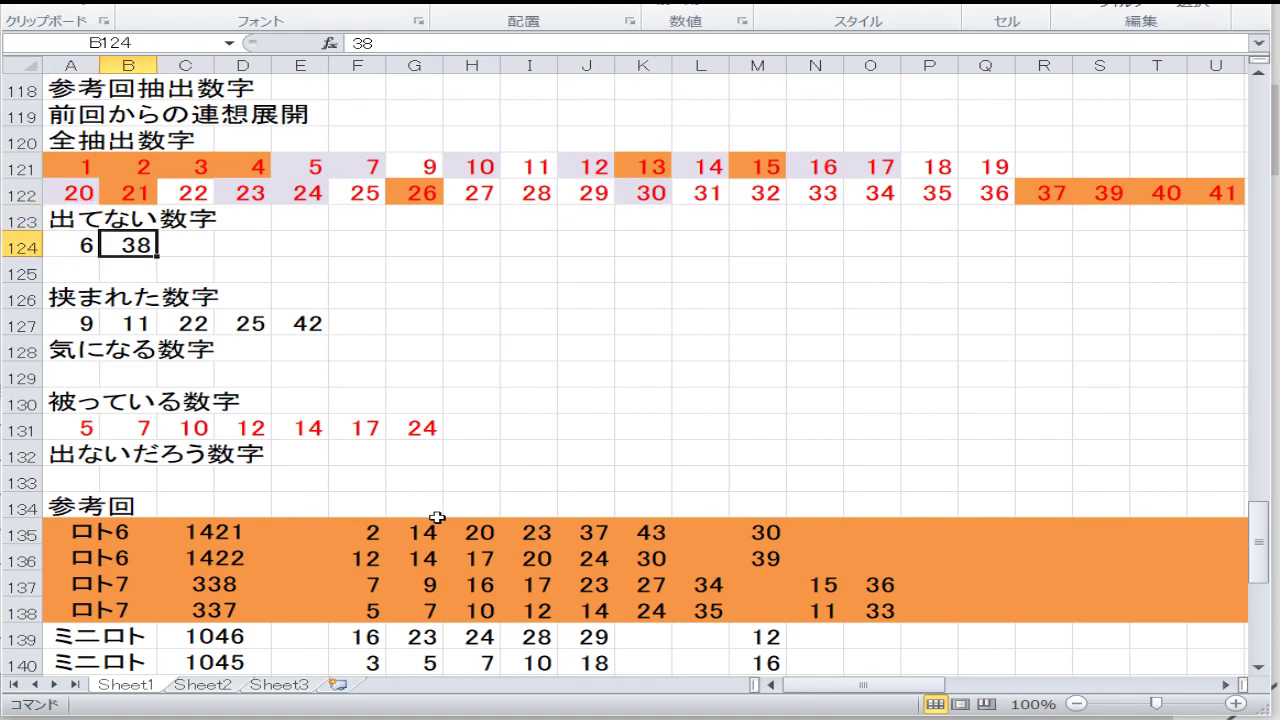
key("Down")
key("Down")
key("Down")
key("Left")
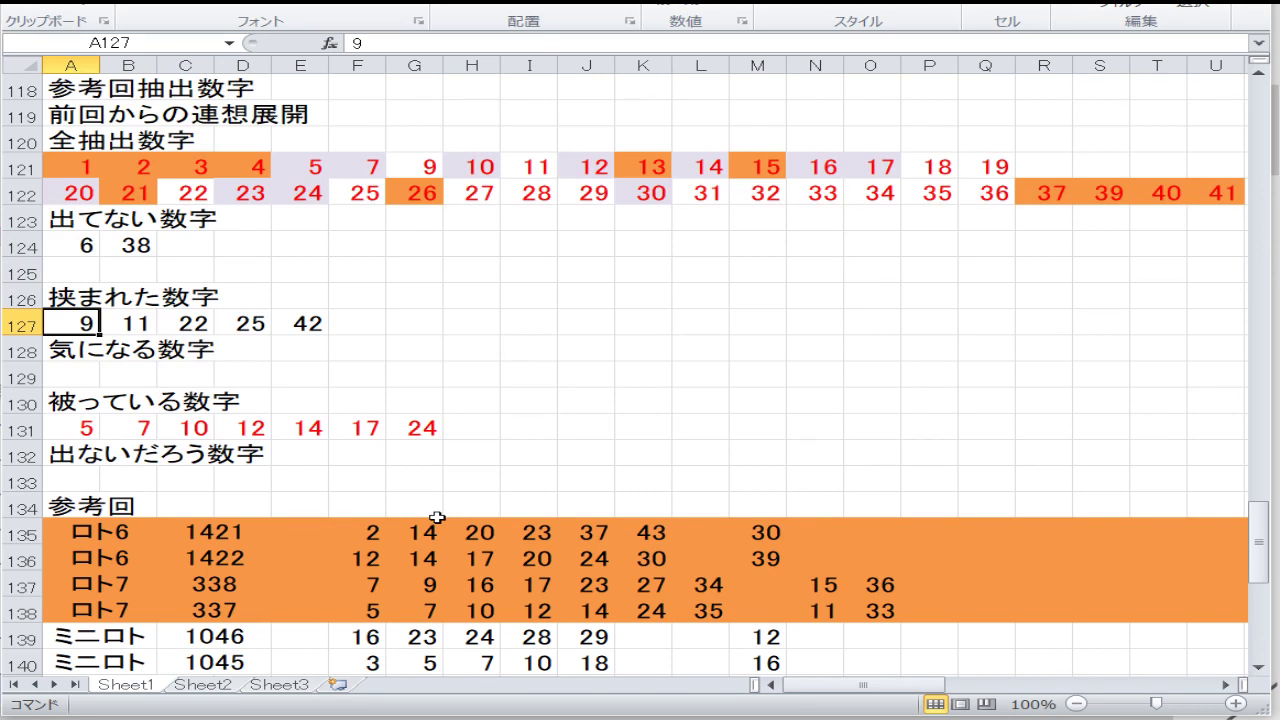
key("Right")
key("Right")
key("Right")
key("Right")
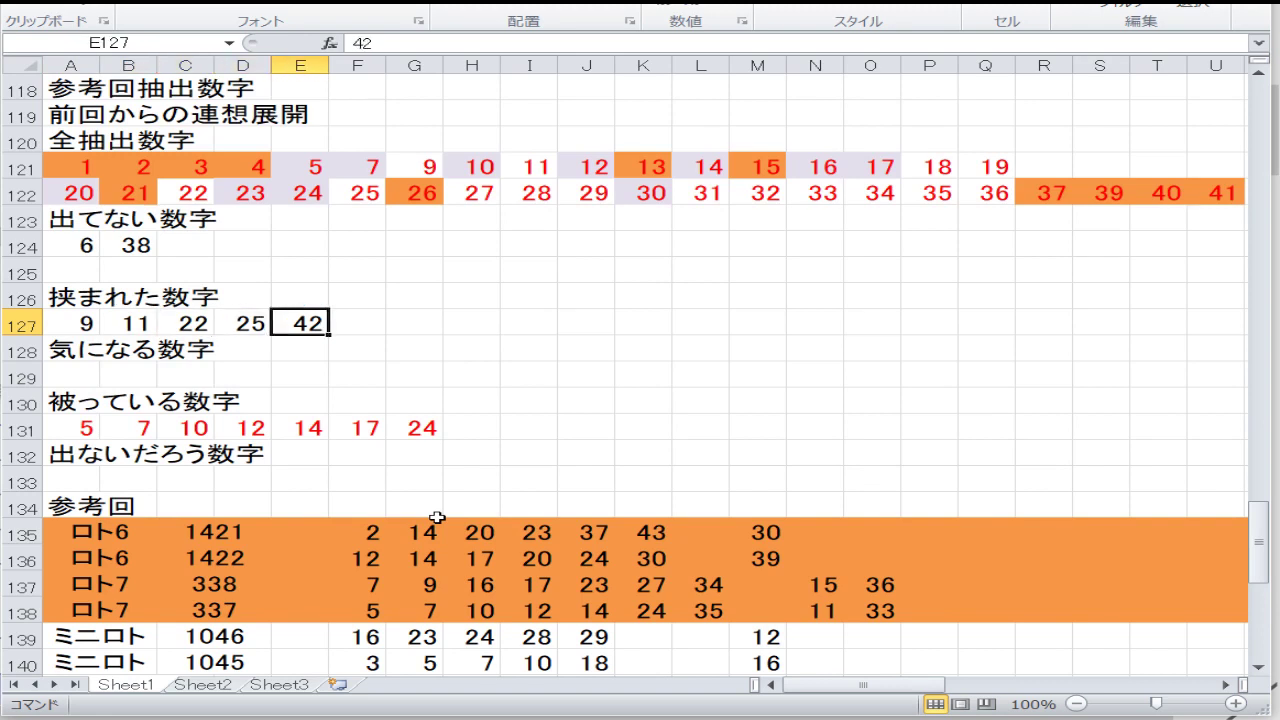
Check the 被っている数字 across row 131, from A131 to G131.
key("Down")
key("Down")
key("Down")
key("Down")
key("Left")
key("Left")
key("Left")
key("Left")
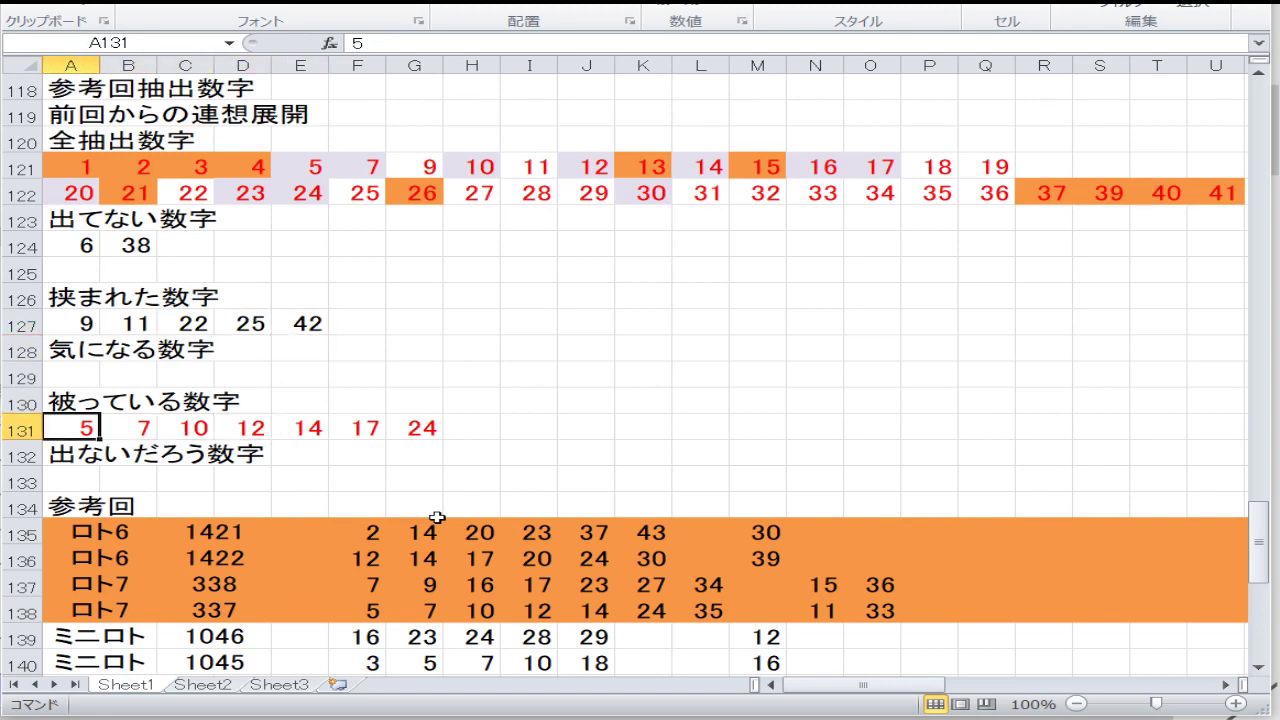
key("Right")
key("Right")
key("Right")
key("Right")
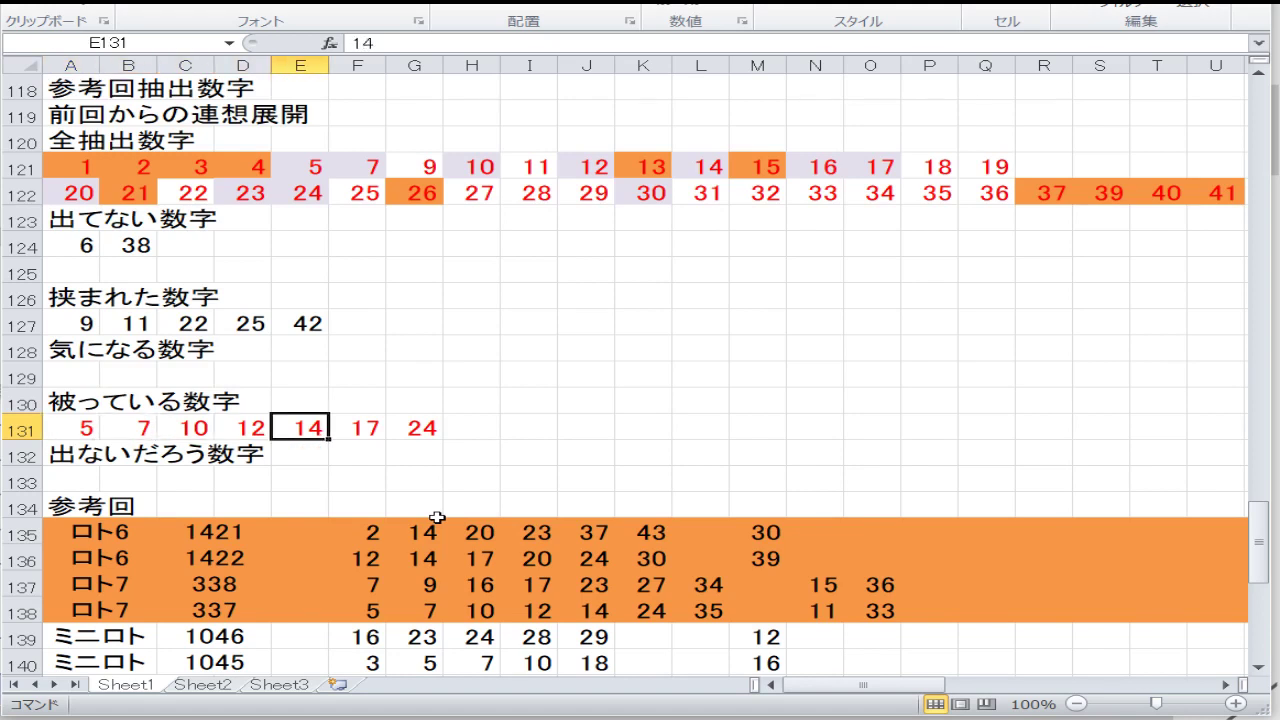
key("Right")
key("Right")
Look down through the 参考回 draws and 重要数字 lists to row 148, and return to the ロト6 1421 draw in row 135.
key("Down")
key("Down")
key("Down")
key("Down")
key("Down")
key("Down")
key("Down")
key("Down")
key("Down")
key("Down")
key("Down")
key("Down")
key("Down")
key("Down")
key("Down")
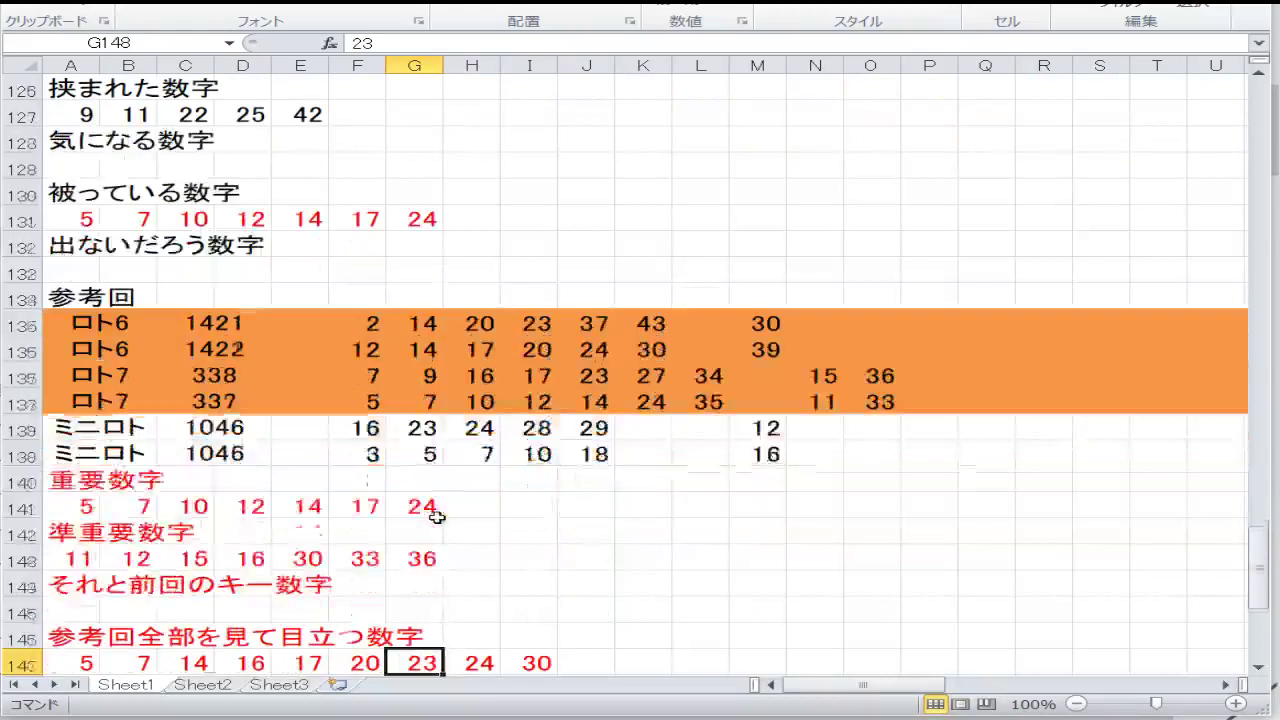
key("Up")
key("Up")
key("Up")
key("Up")
key("Up")
key("Up")
key("Up")
key("Up")
key("Up")
key("Up")
key("Up")
key("Up")
key("Up")
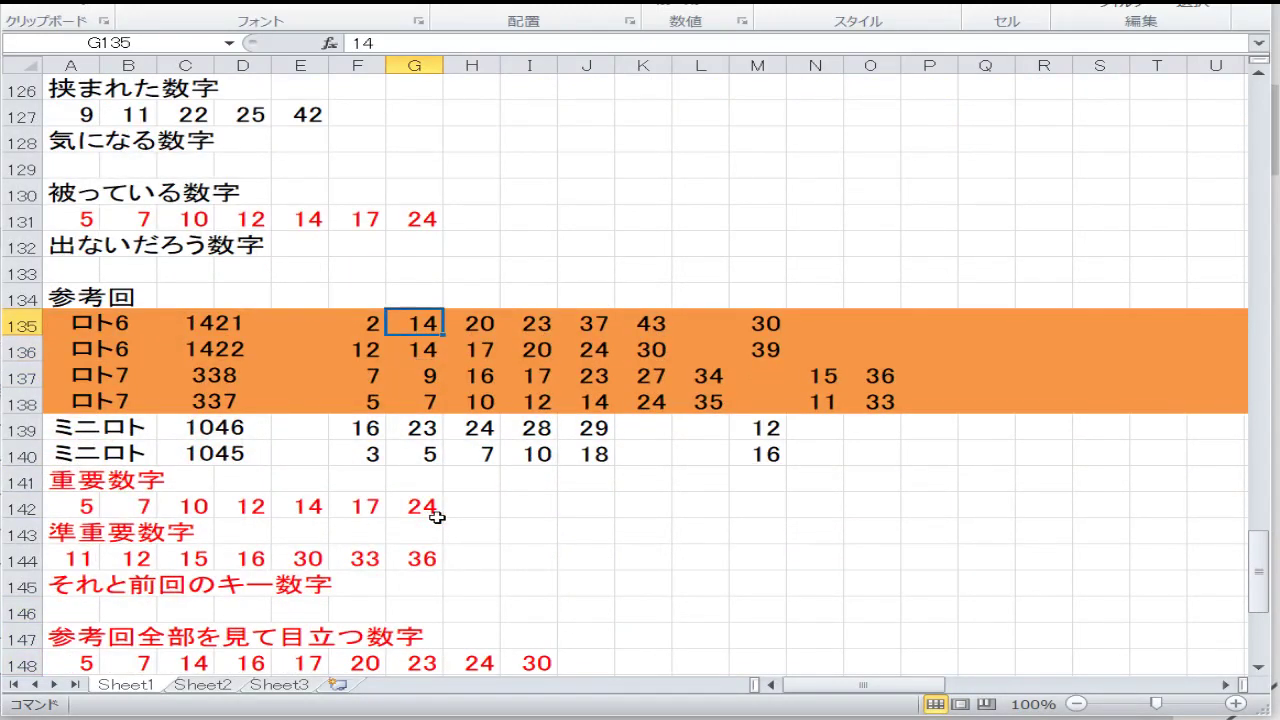
Look through the rows below the 参考回 draws, down to row 155 of the 前回の数字からの連想展開 grid.
key("Down")
key("Down")
key("Down")
key("Down")
key("Down")
key("Down")
key("Down")
key("Down")
key("Down")
key("Down")
key("Down")
key("Down")
key("Down")
key("Down")
key("Down")
key("Down")
key("Down")
key("Down")
key("Down")
key("Down")
key("Up")
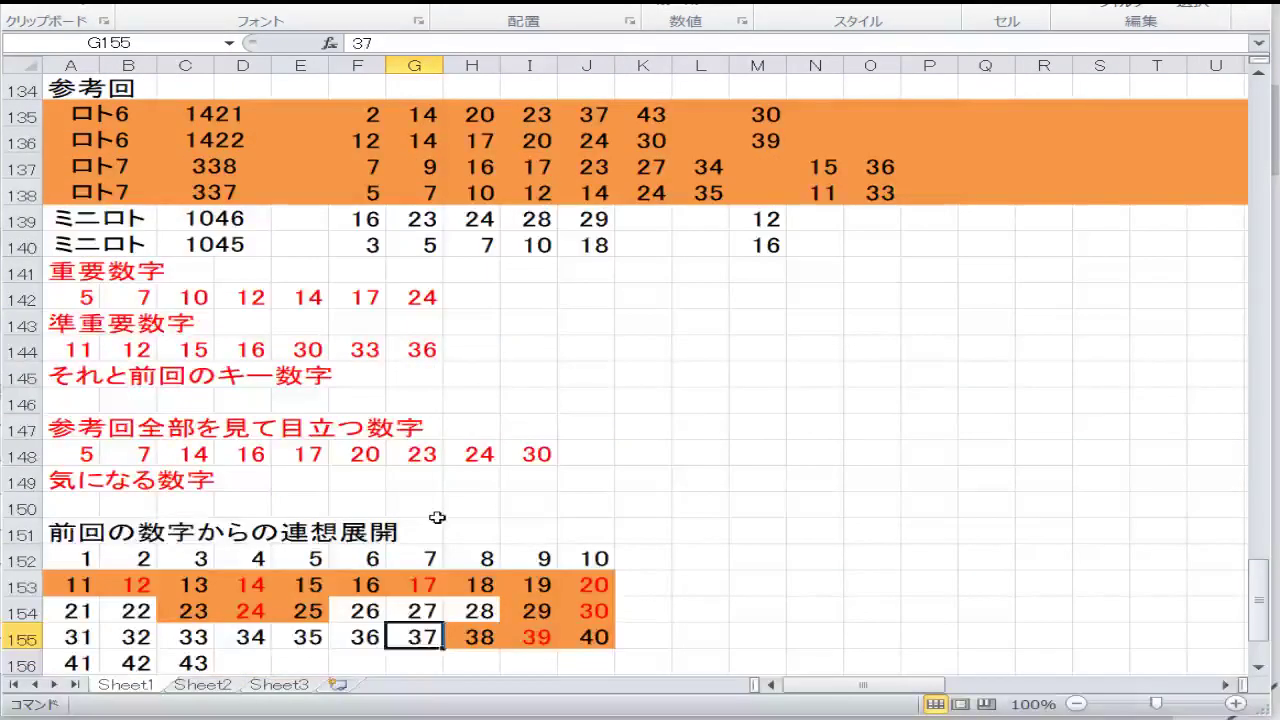
Go back up from the association grid to A141, the 重要数字 heading.
key("Up")
key("Up")
key("Up")
key("Up")
key("Up")
key("Up")
key("Up")
key("Up")
key("Up")
key("Up")
key("Up")
key("Up")
key("Up")
key("Left")
key("Left")
key("Left")
key("Left")
key("Left")
key("Left")
key("Up")
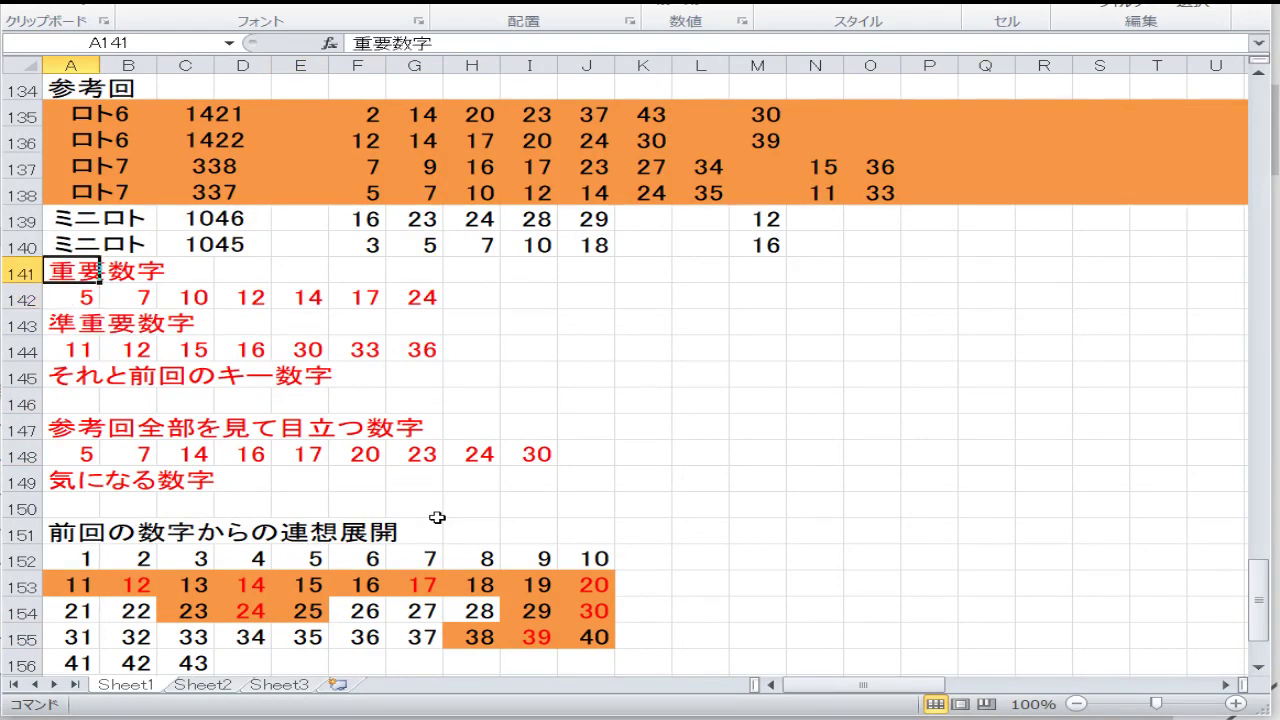
Review column A up to the 挟まれた数字 row, and go down past 重要数字 and 準重要数字 to A145, それと前回のキー数字.
key("Up")
key("Up")
key("Up")
key("Up")
key("Up")
key("Up")
key("Up")
key("Up")
key("Up")
key("Up")
key("Up")
key("Up")
key("Up")
key("Up")
key("Down")
key("Down")
key("Down")
key("Down")
key("Down")
key("Down")
key("Down")
key("Down")
key("Down")
key("Down")
key("Down")
key("Down")
key("Down")
key("Down")
key("Down")
key("Down")
key("Down")
key("Down")
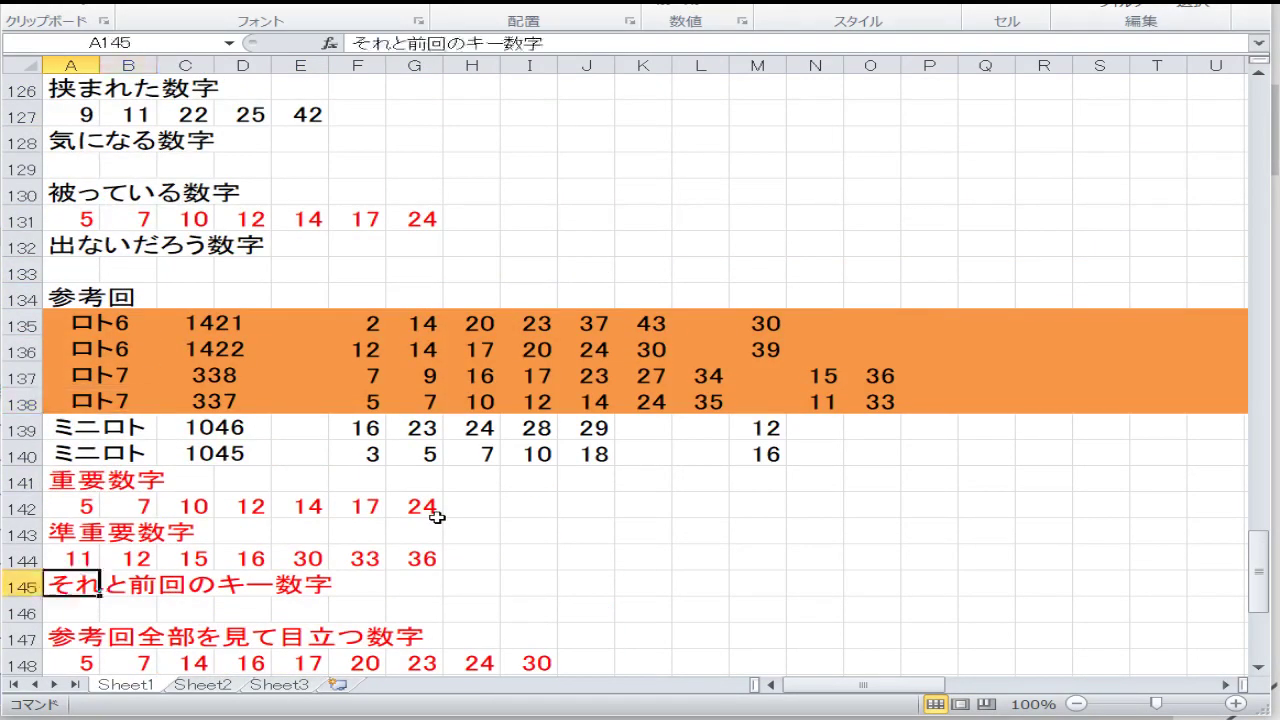
Look through the rows from 準重要数字 down to A151, the 前回の数字からの連想展開 heading.
key("Down")
key("Down")
key("Down")
key("Down")
key("Up")
key("Up")
key("Up")
key("Up")
key("Up")
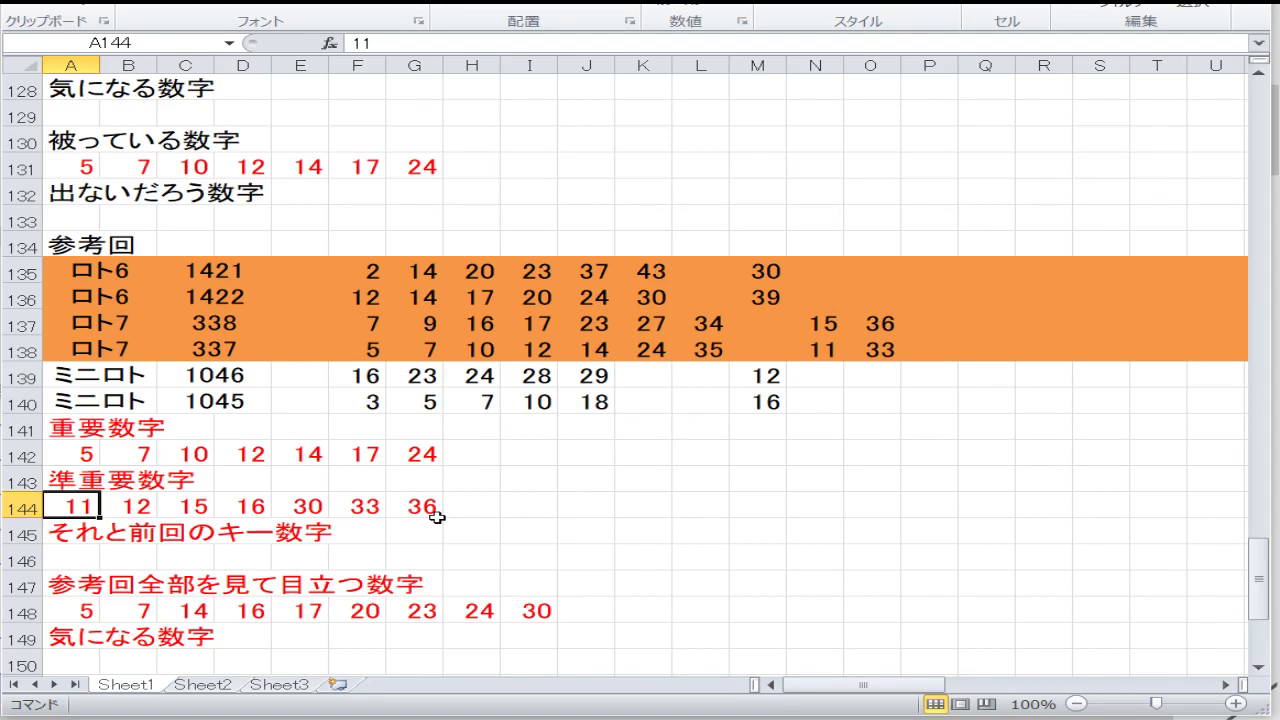
key("Down")
key("Down")
key("Down")
key("Down")
key("Down")
key("Down")
key("Down")
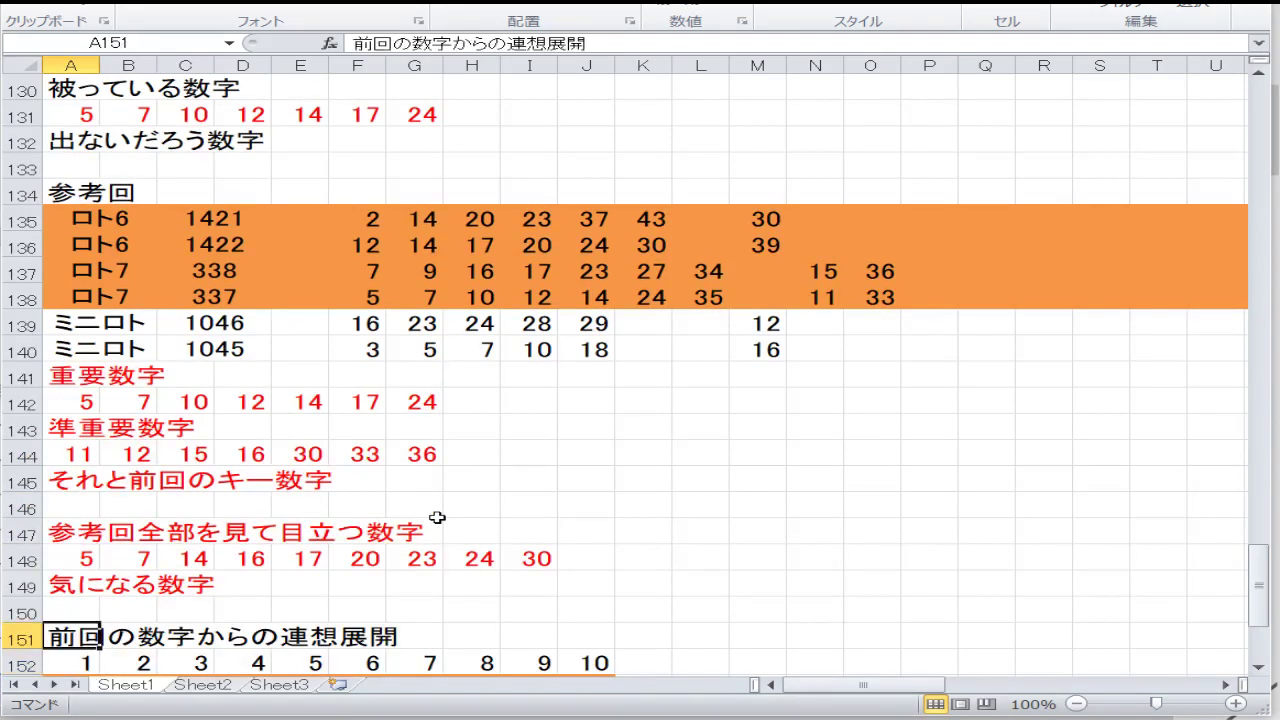
Go back up column A from the association grid heading to the ロト6 1421 draw in row 135.
key("Up")
key("Up")
key("Up")
key("Up")
key("Up")
key("Up")
key("Up")
key("Up")
key("Up")
key("Up")
key("Up")
key("Up")
key("Up")
key("Up")
key("Up")
key("Up")
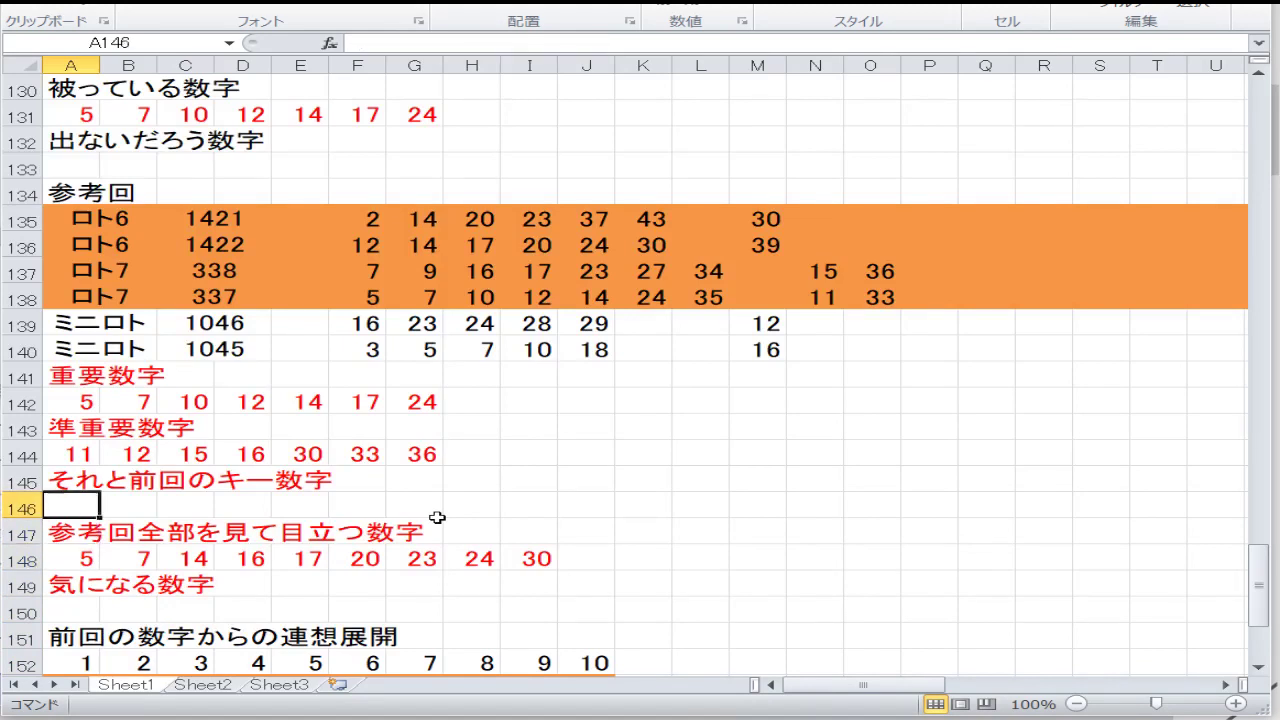
Examine the 参考回 draws across row 135, and go down and back along the ミニロト 1045 draw in row 140.
key("Right")
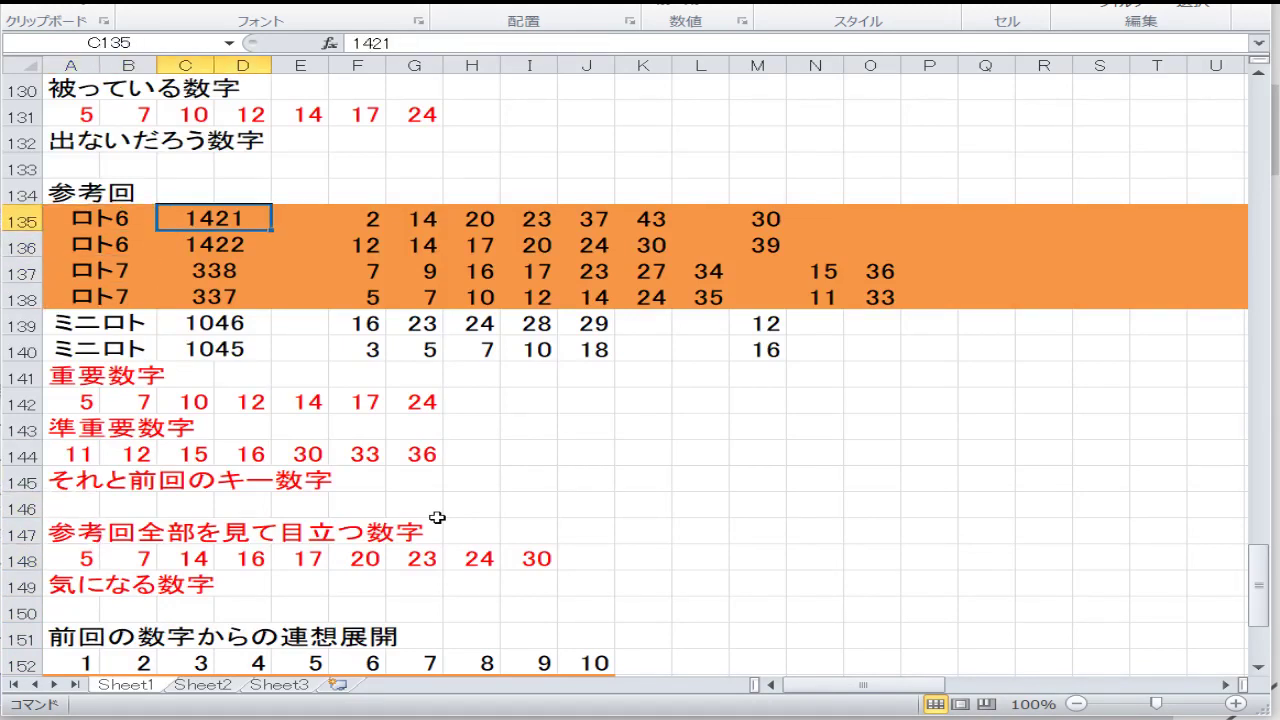
key("Right")
key("Right")
key("Right")
key("Right")
key("Right")
key("Right")
key("Right")
key("Right")
key("Down")
key("Down")
key("Down")
key("Down")
key("Down")
key("Left")
key("Left")
key("Left")
key("Left")
key("Left")
key("Left")
key("Left")
key("Left")
key("Left")
key("Left")
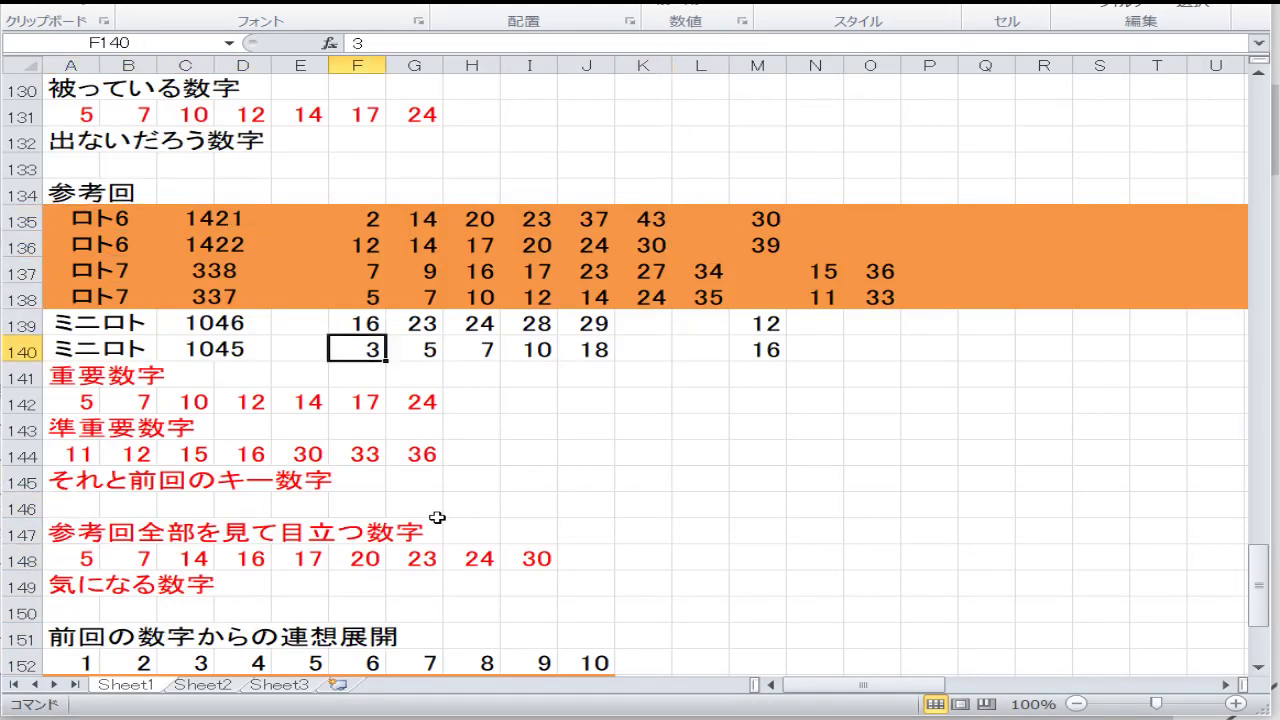
Look down past the 重要数字 lists and the association grid to the empty rows below さらに整理すると.
key("Down")
key("Down")
key("Down")
key("Down")
key("Down")
key("Down")
key("Down")
key("Down")
key("Down")
key("Down")
key("Down")
key("Down")
key("Down")
key("Down")
key("Down")
key("Down")
key("Down")
key("Down")
key("Down")
key("Down")
key("Down")
key("Down")
key("Down")
key("Down")
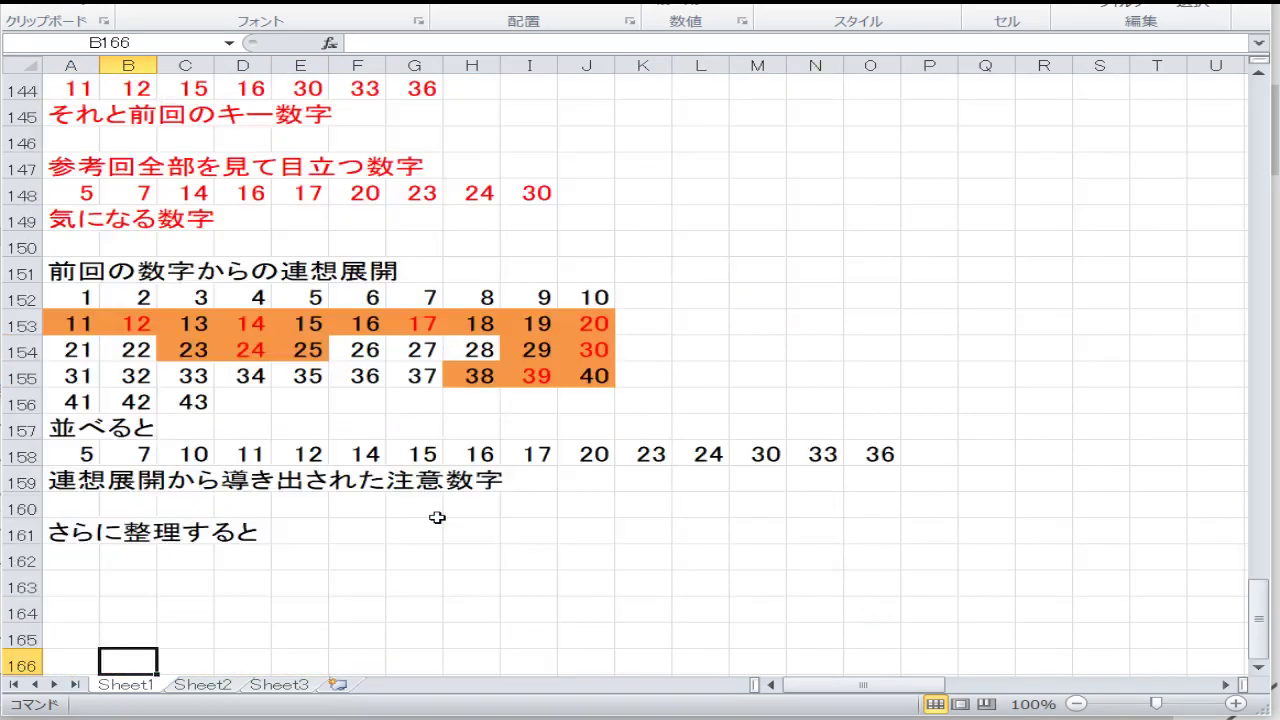
Review the 並べると numbers in row 158 across to column O, and return to A158.
key("Up")
key("Up")
key("Up")
key("Up")
key("Up")
key("Up")
key("Up")
key("Up")
key("Left")
key("Right")
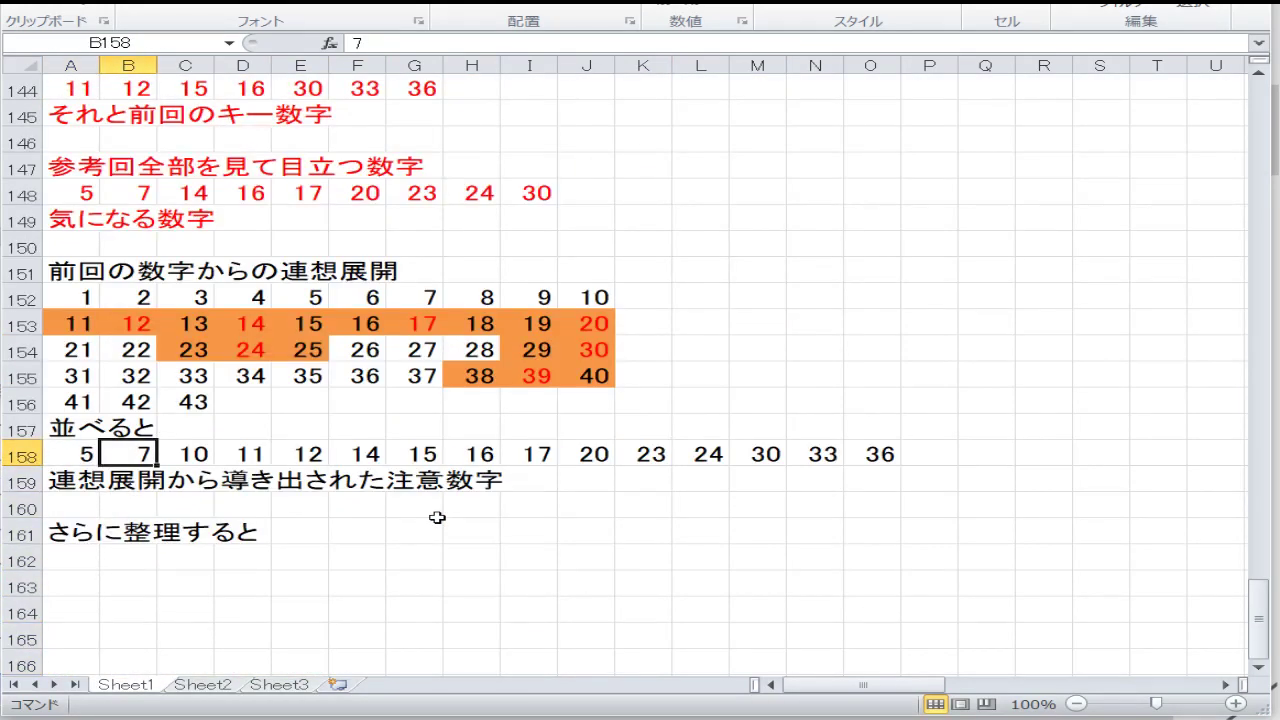
key("Right")
key("Right")
key("Right")
key("Right")
key("Right")
key("Right")
key("Right")
key("Right")
key("Right")
key("Right")
key("Right")
key("Right")
key("Right")
key("Right")
key("Left")
key("Left")
key("Left")
key("Left")
key("Left")
key("Left")
key("Left")
key("Left")
key("Left")
key("Left")
key("Left")
key("Left")
key("Left")
key("Left")
key("Left")
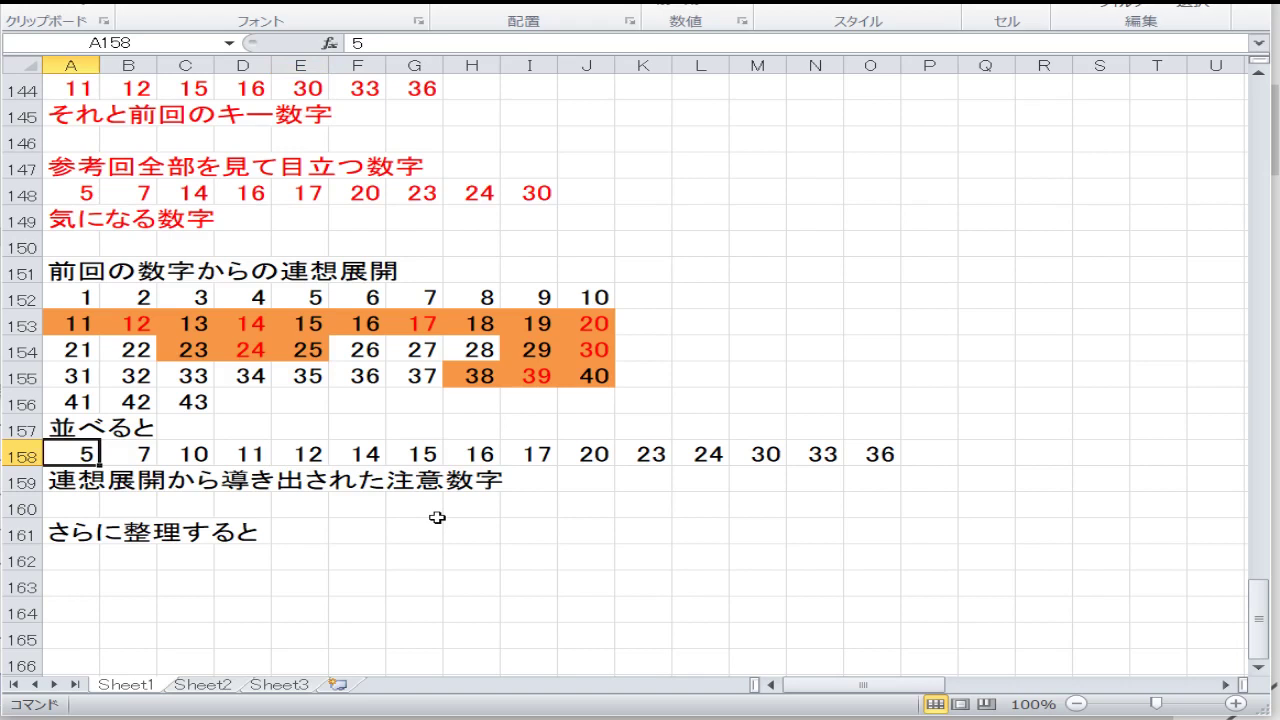
Look over the 連想展開から導き出された注意数字 and さらに整理すると headings and the empty rows beneath them.
key("Down")
key("Down")
key("Down")
key("Down")
key("Down")
key("Down")
key("Down")
key("Down")
key("Down")
key("Down")
key("Down")
key("Down")
key("Down")
key("Up")
key("Up")
key("Up")
key("Up")
key("Up")
key("Up")
key("Up")
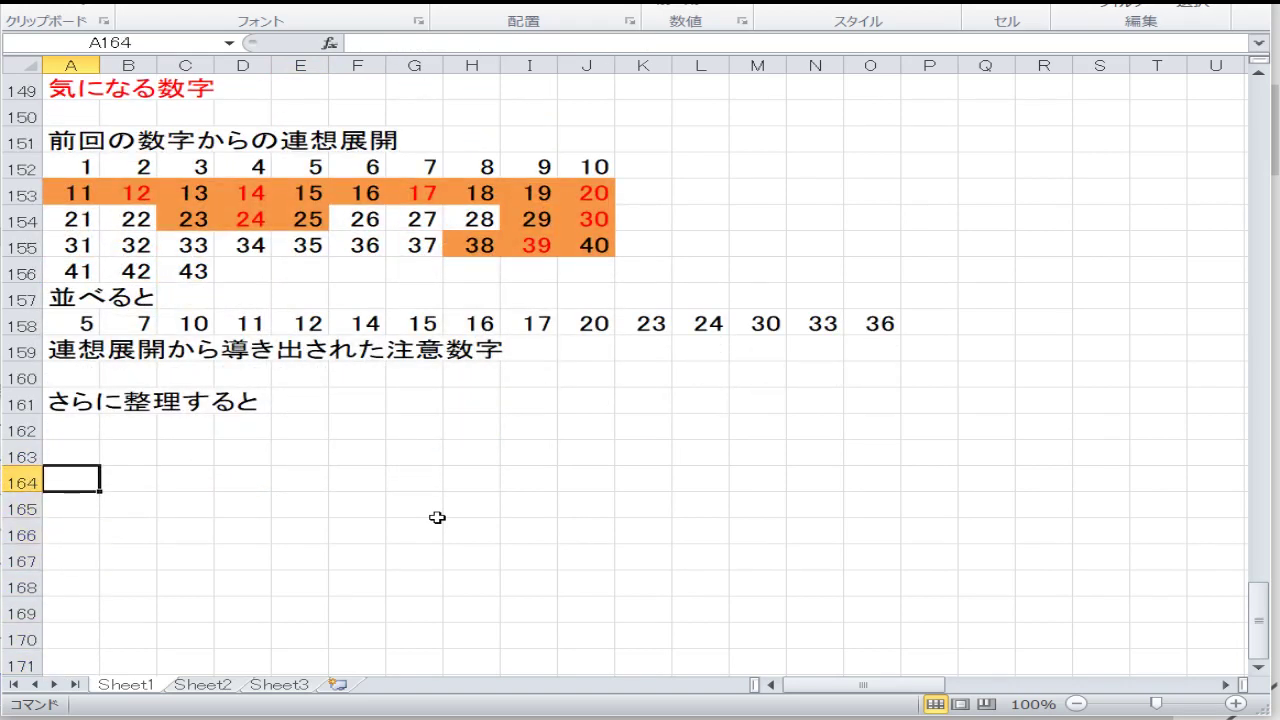
Go back up column A past the association grid and 重要数字 lists to A133, above the 参考回 heading.
key("Up")
key("Up")
key("Up")
key("Up")
key("Up")
key("Up")
key("Up")
key("Up")
key("Up")
key("Up")
key("Up")
key("Up")
key("Up")
key("Up")
key("Up")
key("Up")
key("Up")
key("Up")
key("Up")
key("Up")
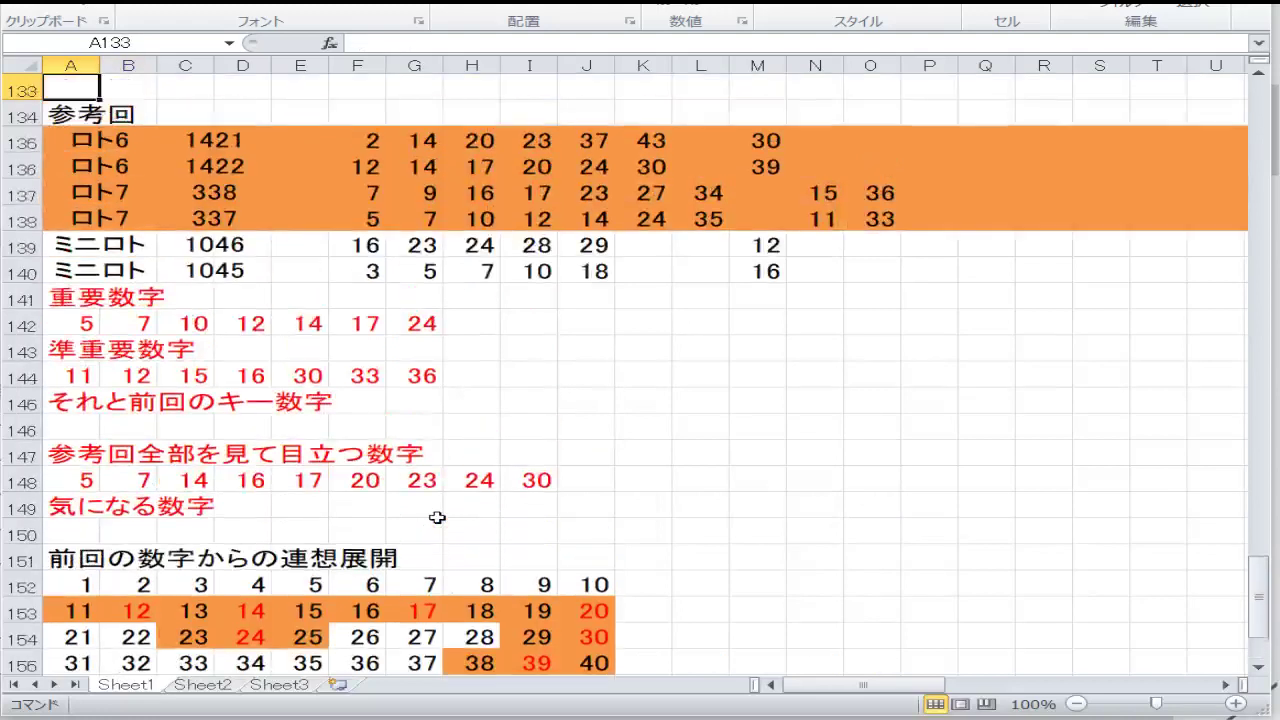
Review the 参考回 draws in column F, from ロト6 1421 in row 135 down to ミニロト 1045 in row 140.
key("Down")
key("Down")
key("Right")
key("Right")
key("Right")
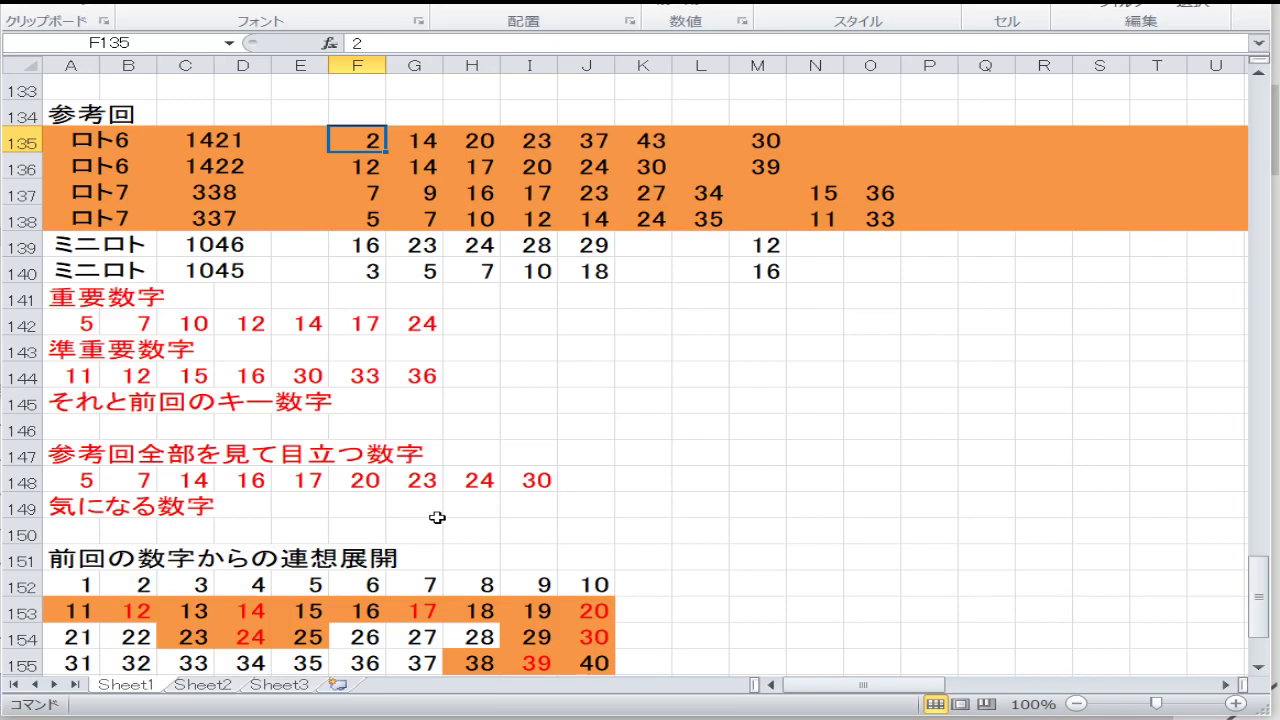
key("Down")
key("Down")
key("Down")
key("Down")
key("Down")
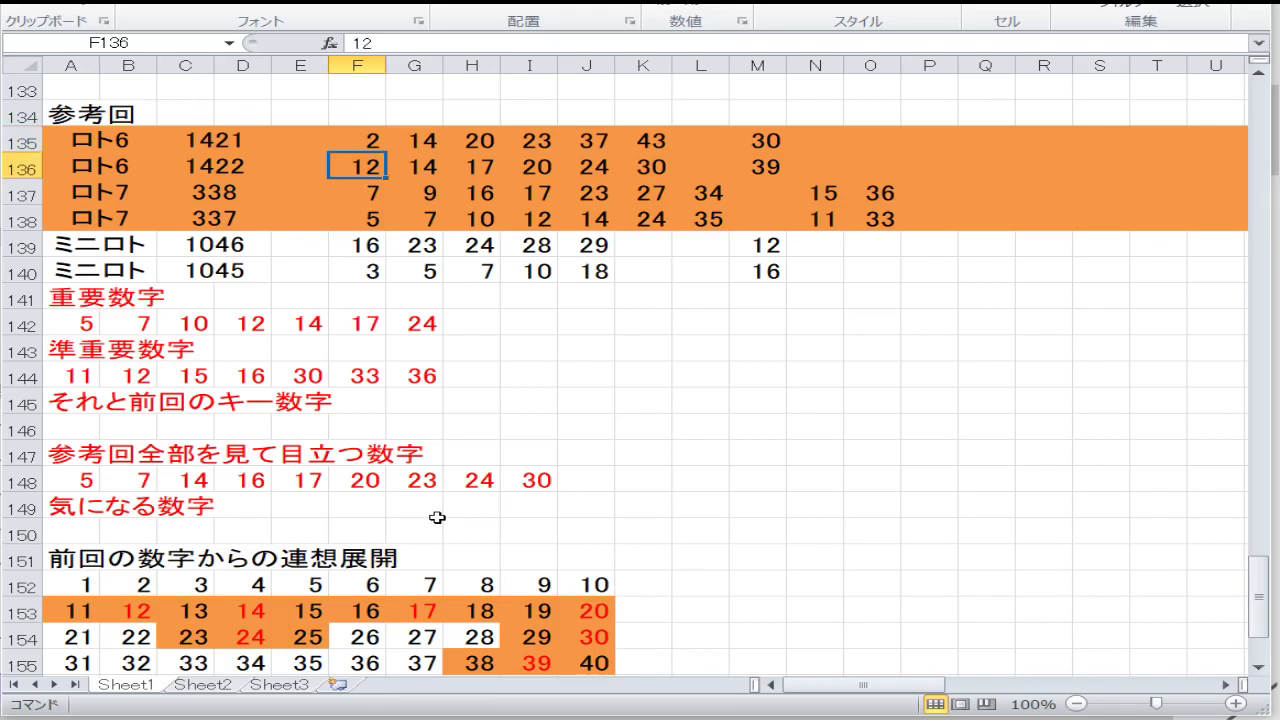
key("Up")
key("Up")
key("Up")
key("Up")
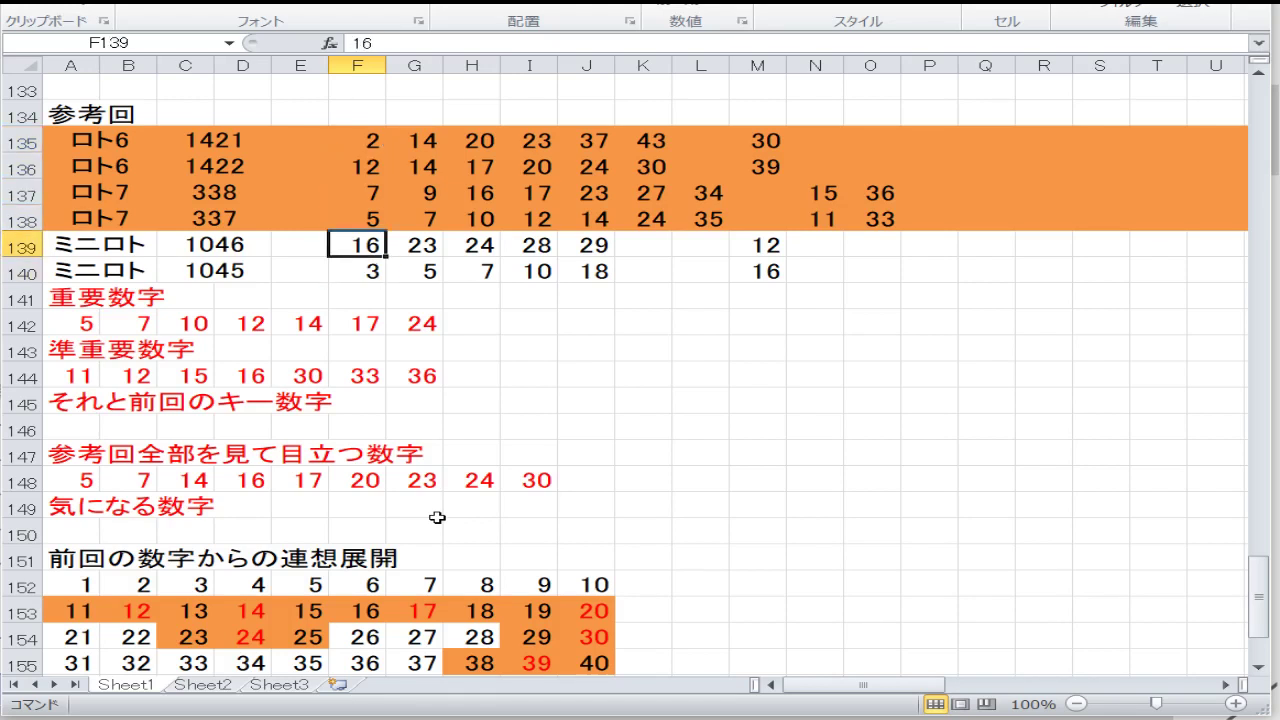
key("Down")
key("Down")
key("Down")
key("Down")
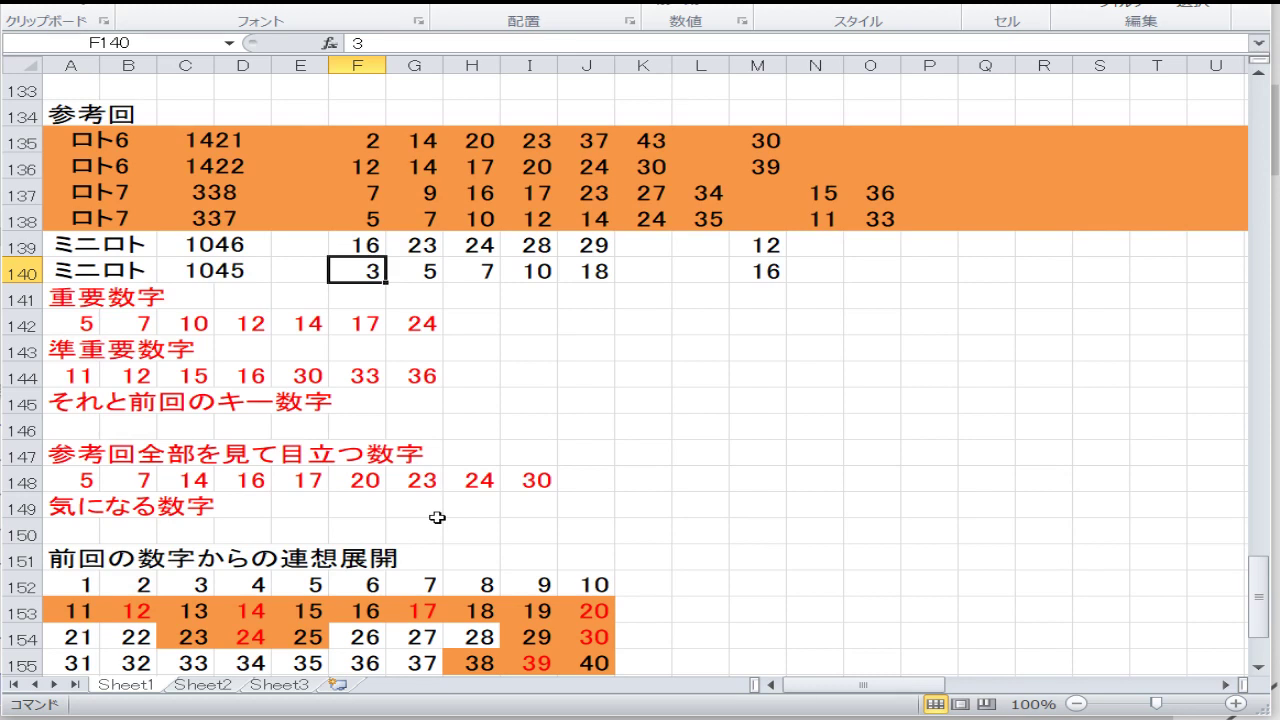
Look down column F past the 重要数字 and 準重要数字 lists to row 147, and return to F135.
key("Down")
key("Down")
key("Down")
key("Down")
key("Down")
key("Down")
key("Down")
key("Down")
key("Down")
key("Down")
key("Down")
key("Down")
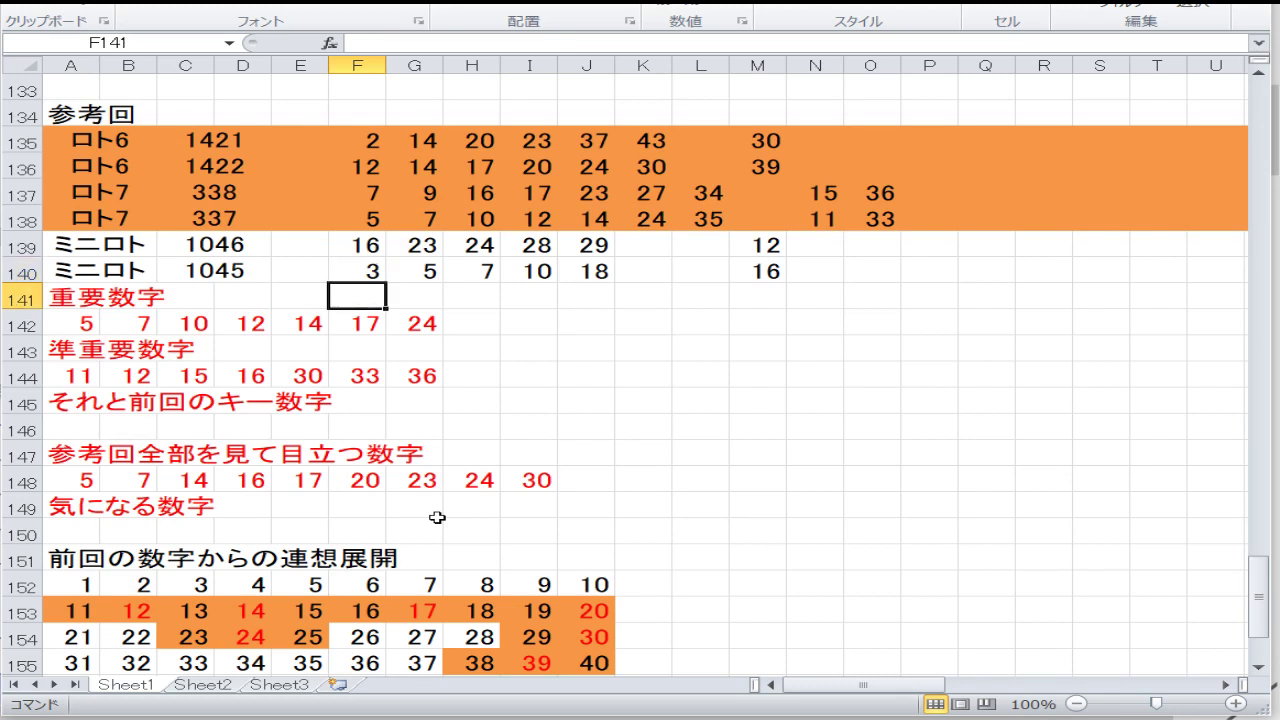
key("Up")
key("Up")
key("Up")
key("Up")
key("Up")
key("Up")
key("Up")
key("Up")
key("Up")
key("Up")
key("Up")
key("Up")
key("Up")
key("Up")
key("Up")
key("Up")
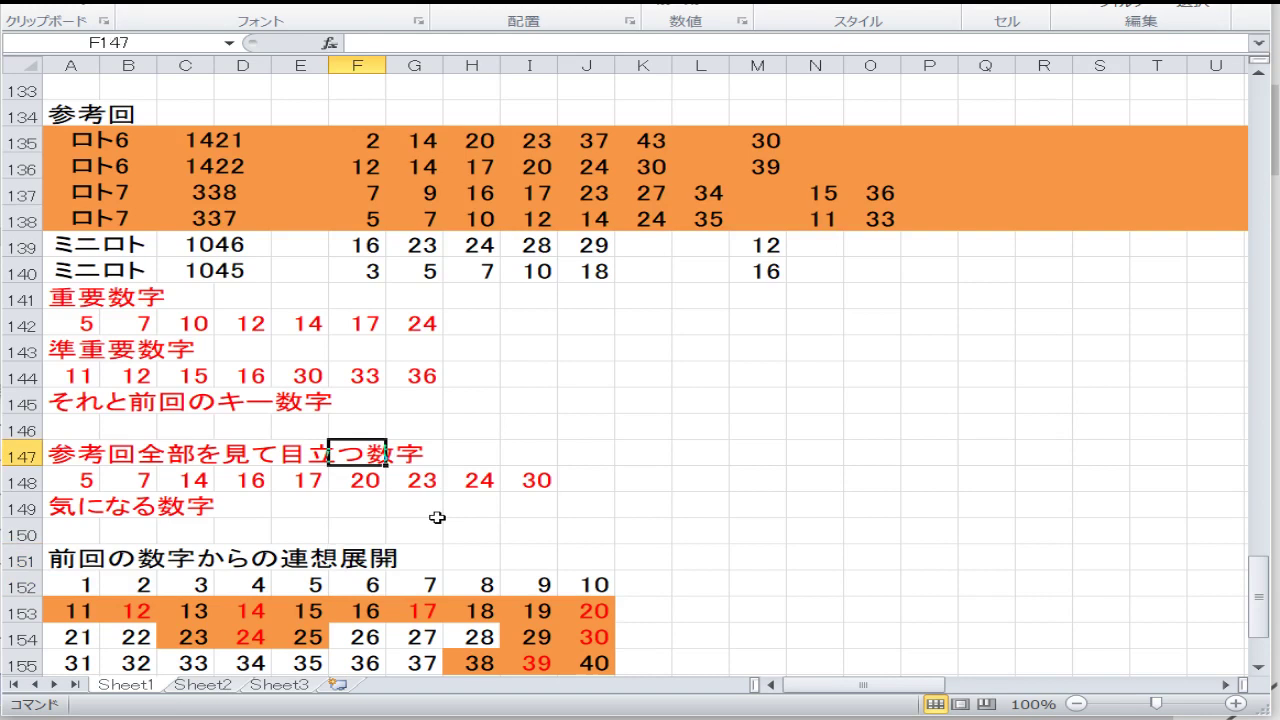
key("Up")
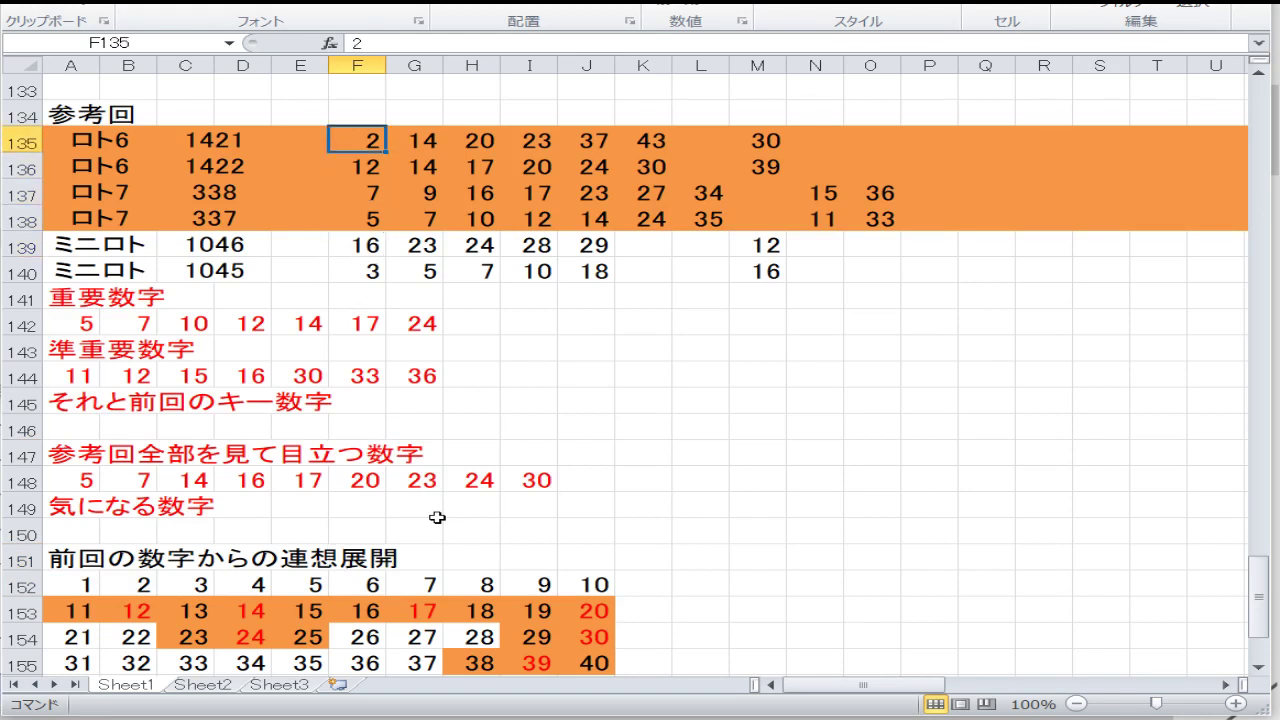
Compare the 参考回 draws with the 重要数字 lists down to row 145, and return to ミニロト 1045 in F140.
key("Down")
key("Down")
key("Down")
key("Down")
key("Down")
key("Down")
key("Down")
key("Down")
key("Down")
key("Down")
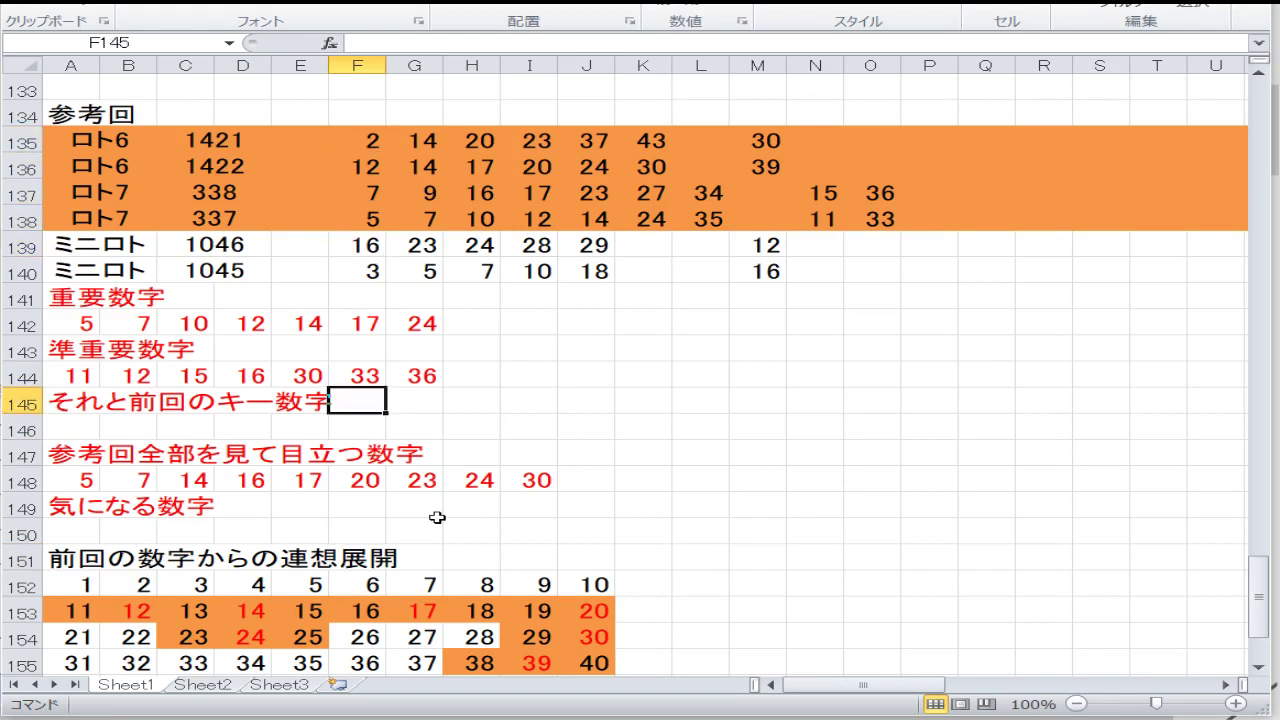
key("Up")
key("Up")
key("Up")
key("Up")
key("Up")
key("Up")
key("Up")
key("Up")
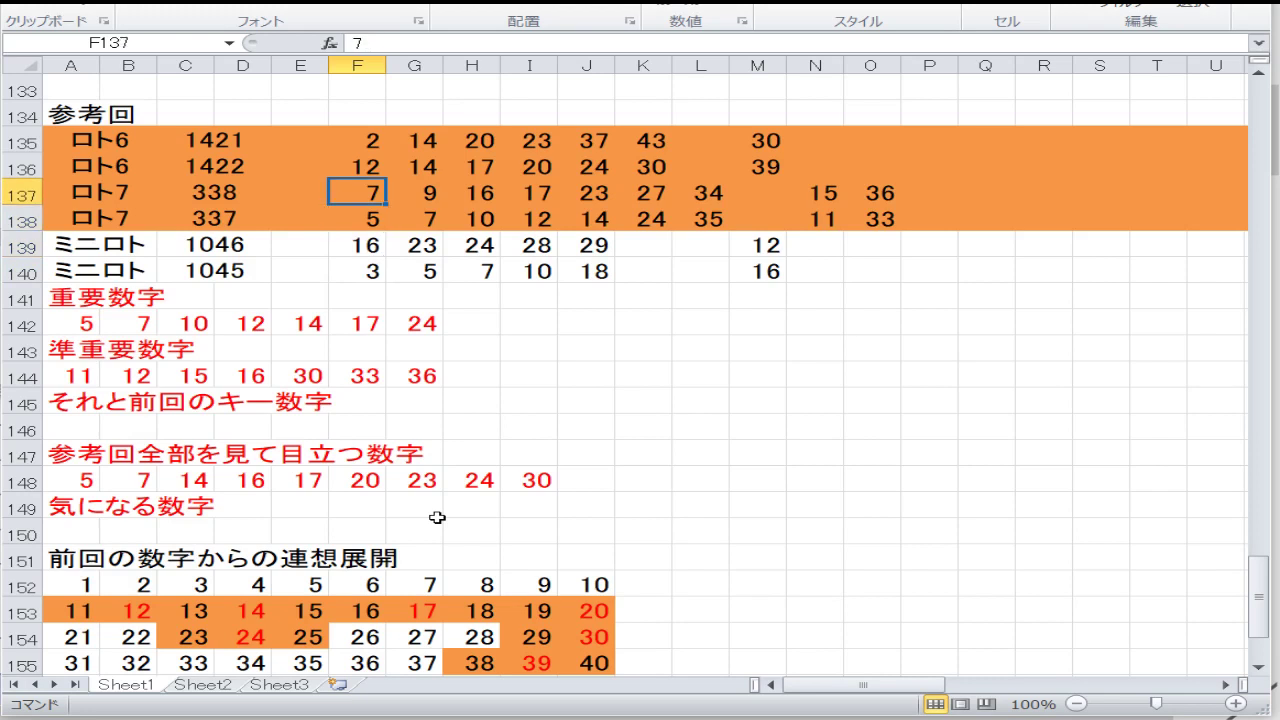
key("Down")
key("Down")
key("Down")
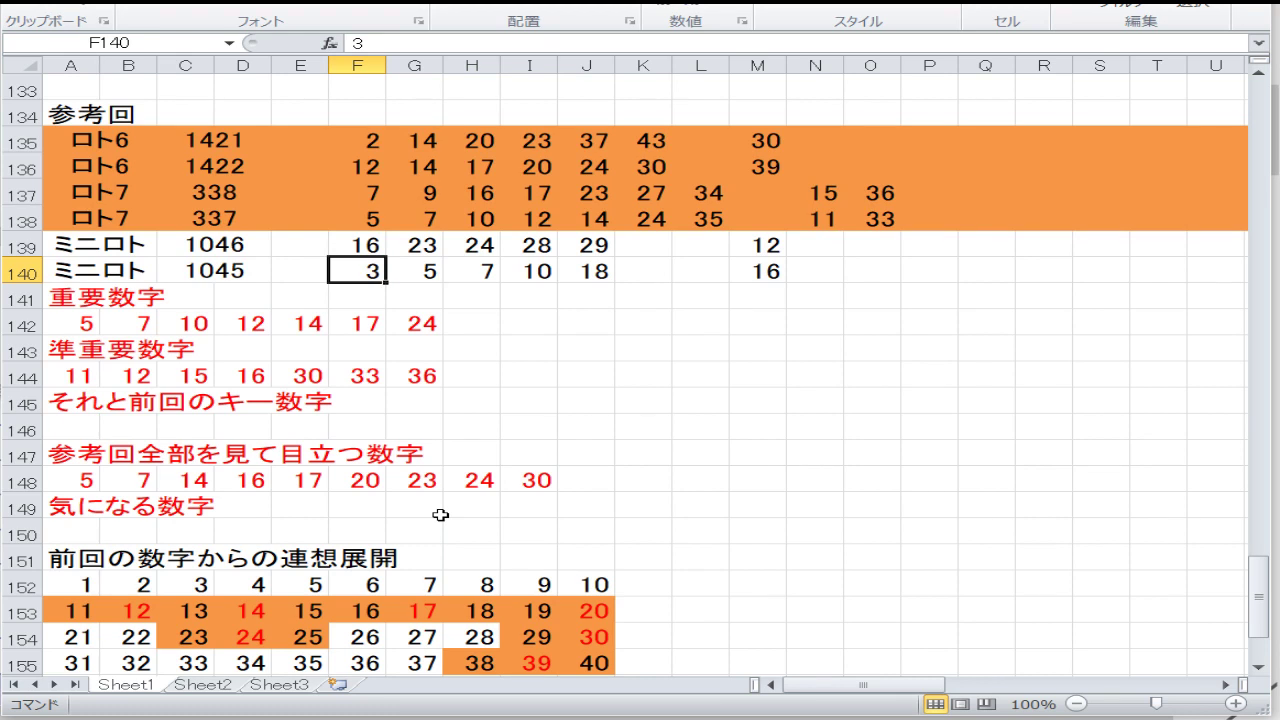
Start a prediction row below さらに整理すると with 5 in A164 and 7 in B164.
key("Down")
key("Down")
key("Down")
key("Down")
key("Down")
key("Down")
key("Down")
key("Down")
key("Down")
key("Down")
key("Down")
key("Down")
key("Down")
key("Down")
key("Down")
key("Down")
key("Down")
key("Down")
key("Down")
key("Down")
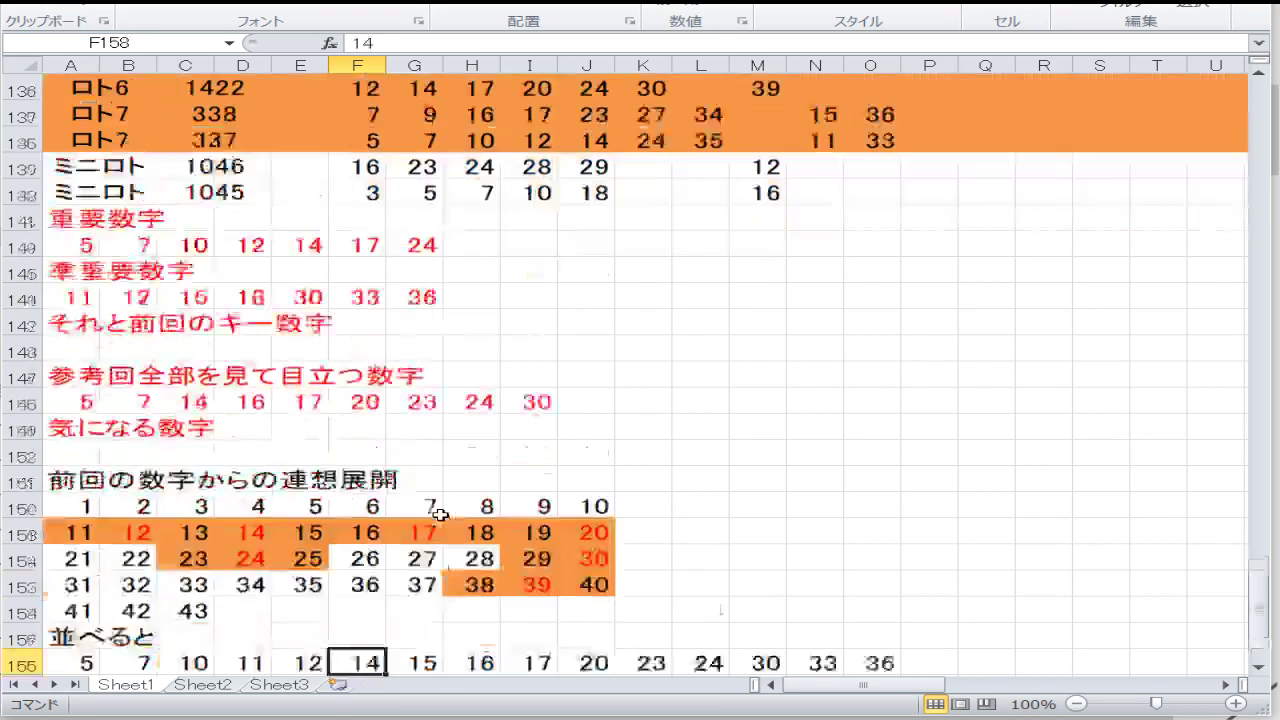
key("Left")
key("Left")
key("Left")
key("Left")
key("Left")
key("Up")
key("Up")
key("Up")
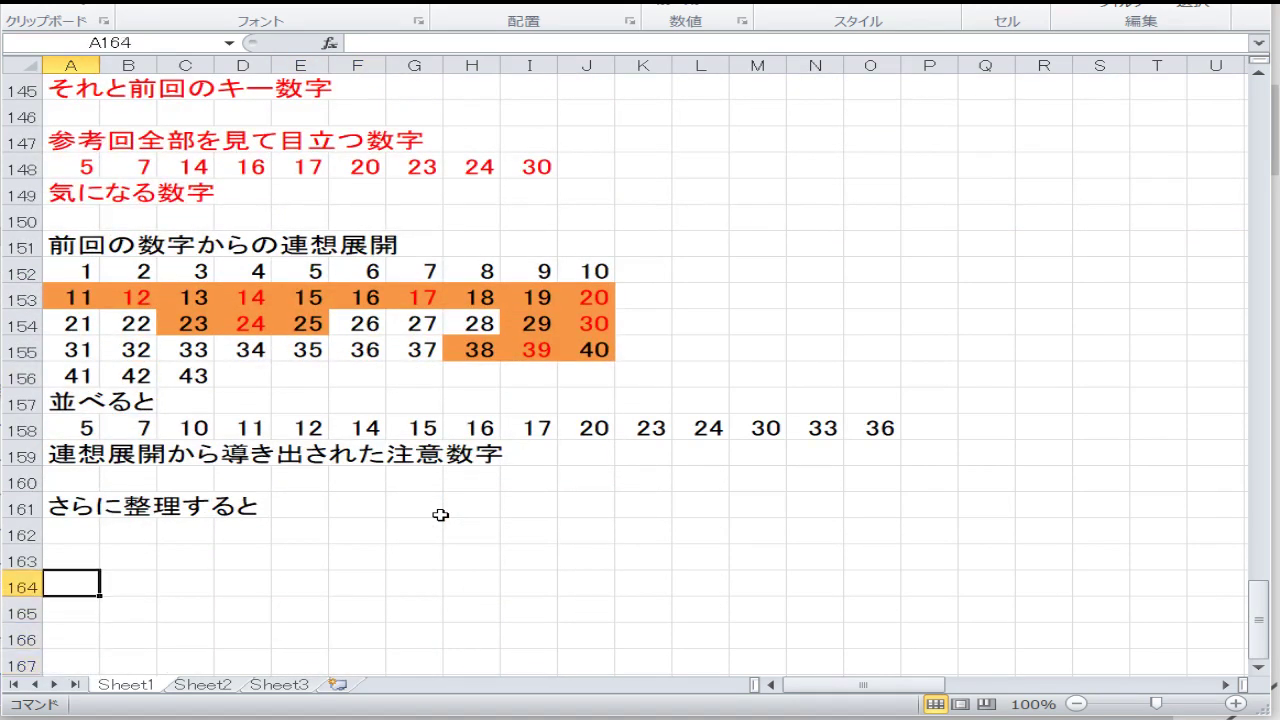
type("5")
key("Right")
type("7")
key("Right")
Enter 10 as the third predicted number in C164.
type("1")
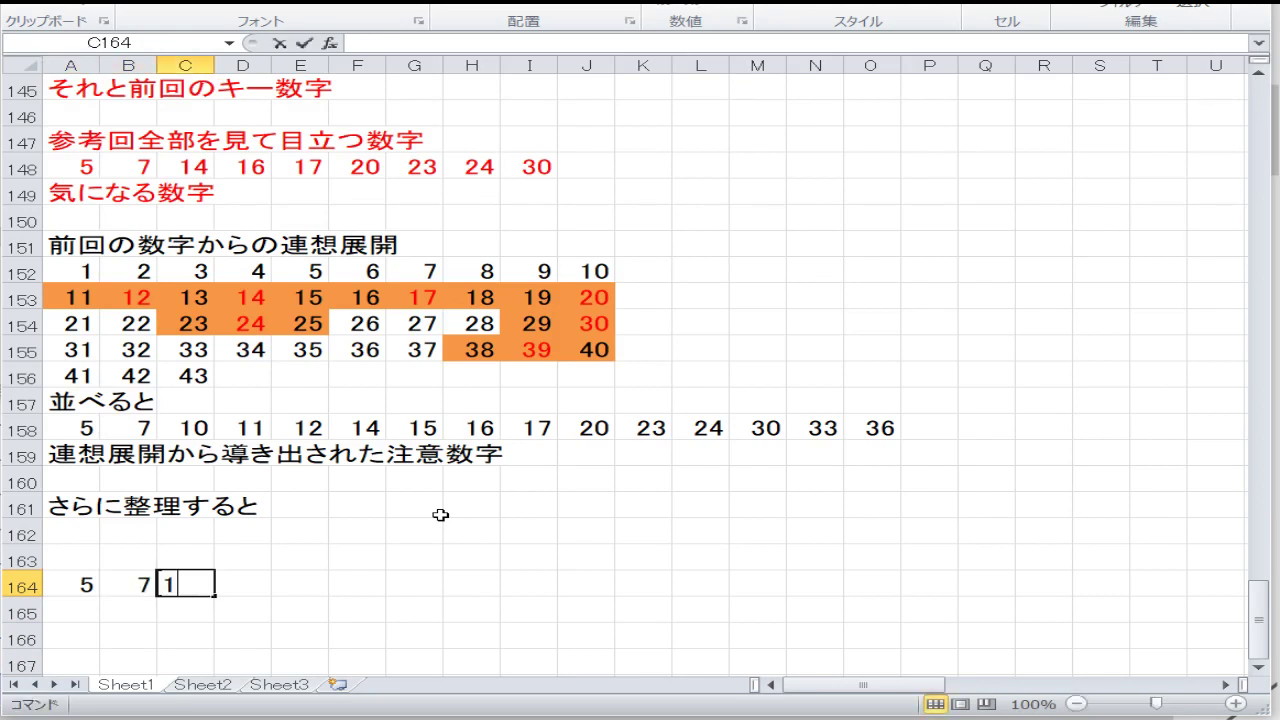
key("BackSpace")
type("4")
key("Right")
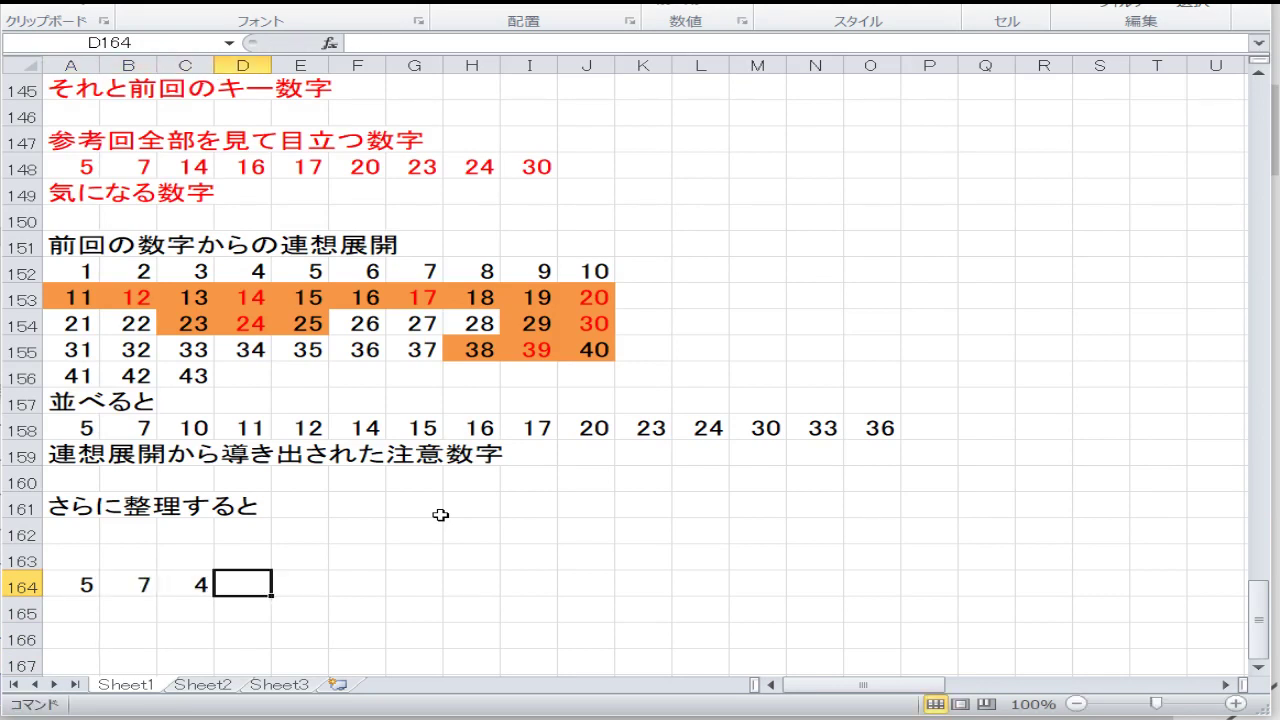
key("Left")
key("Left")
key("Left")
key("Right")
key("Right")
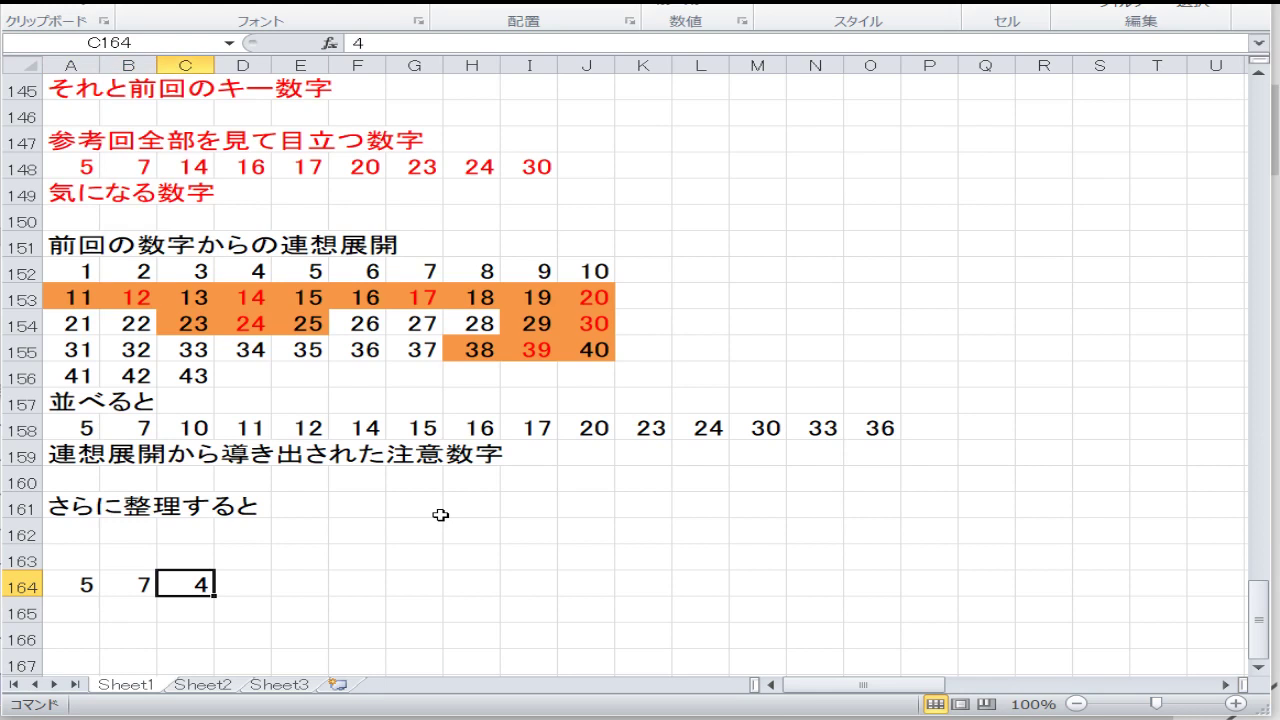
key("Up")
key("Down")
type("10")
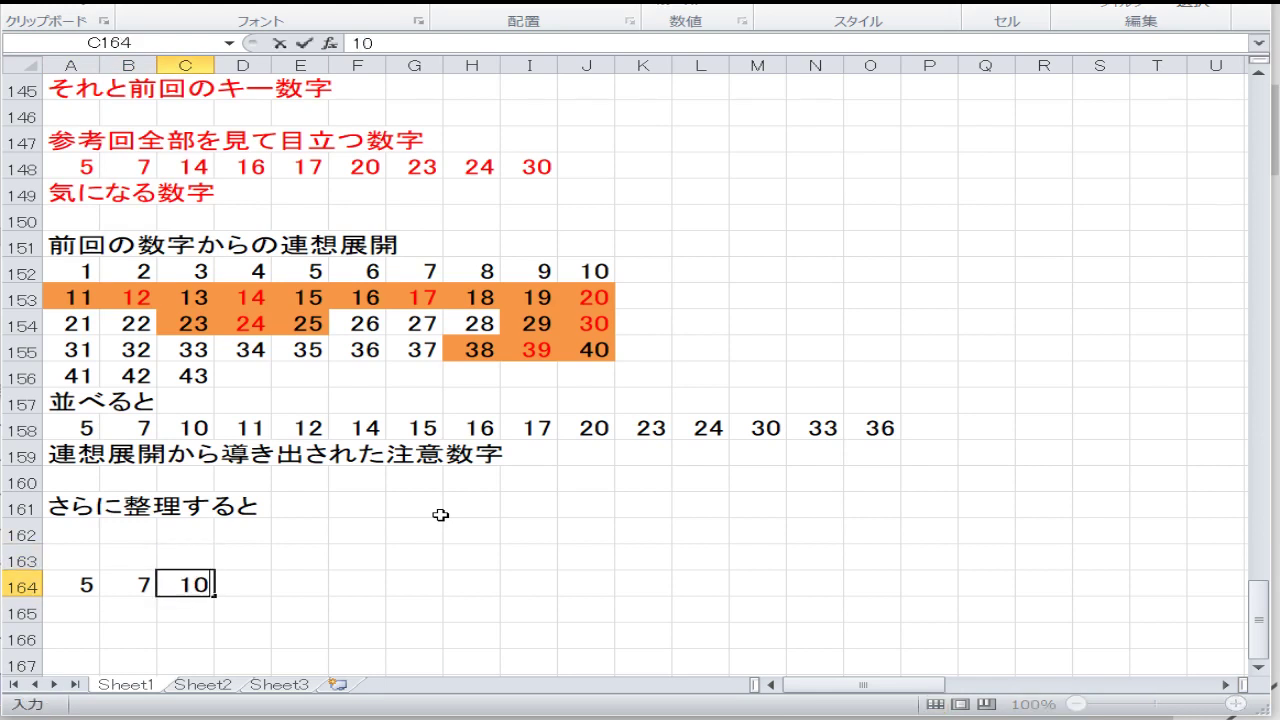
key("Right")
Complete the prediction row with 14 in D164, 20 in E164 and 41 in F164.
type("14")
key("Right")
type("20")
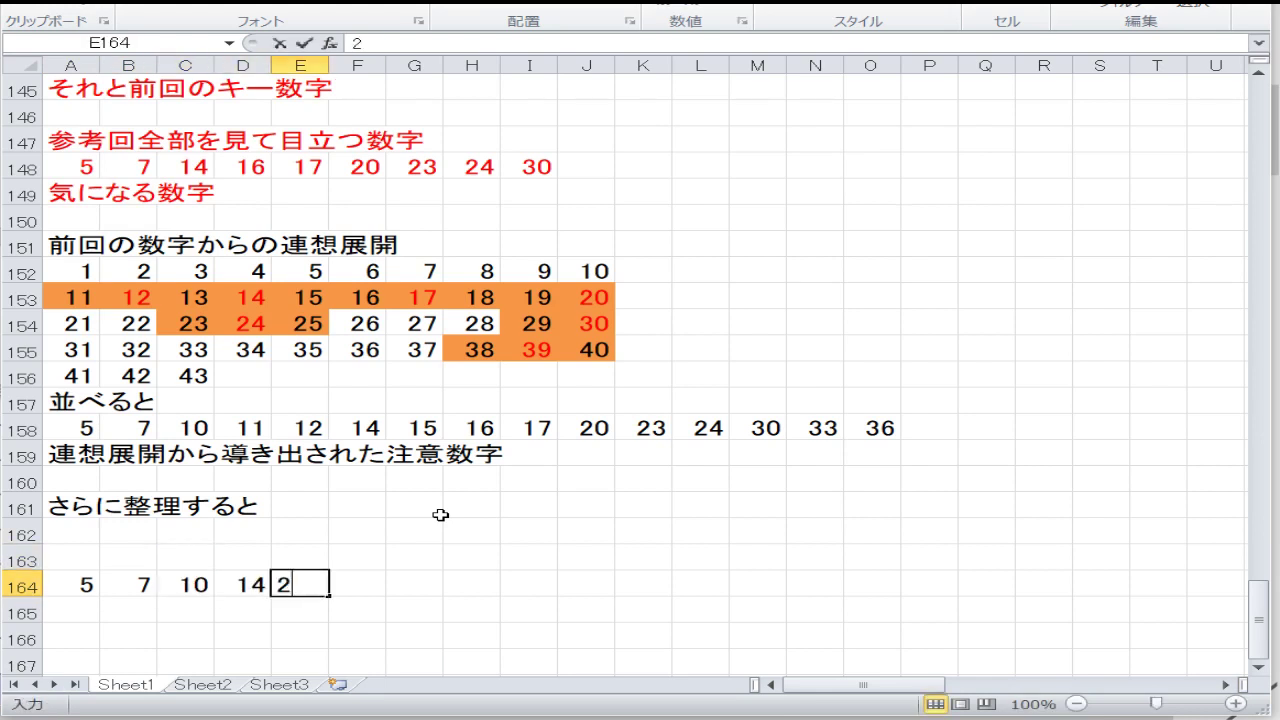
key("Right")
type("4")
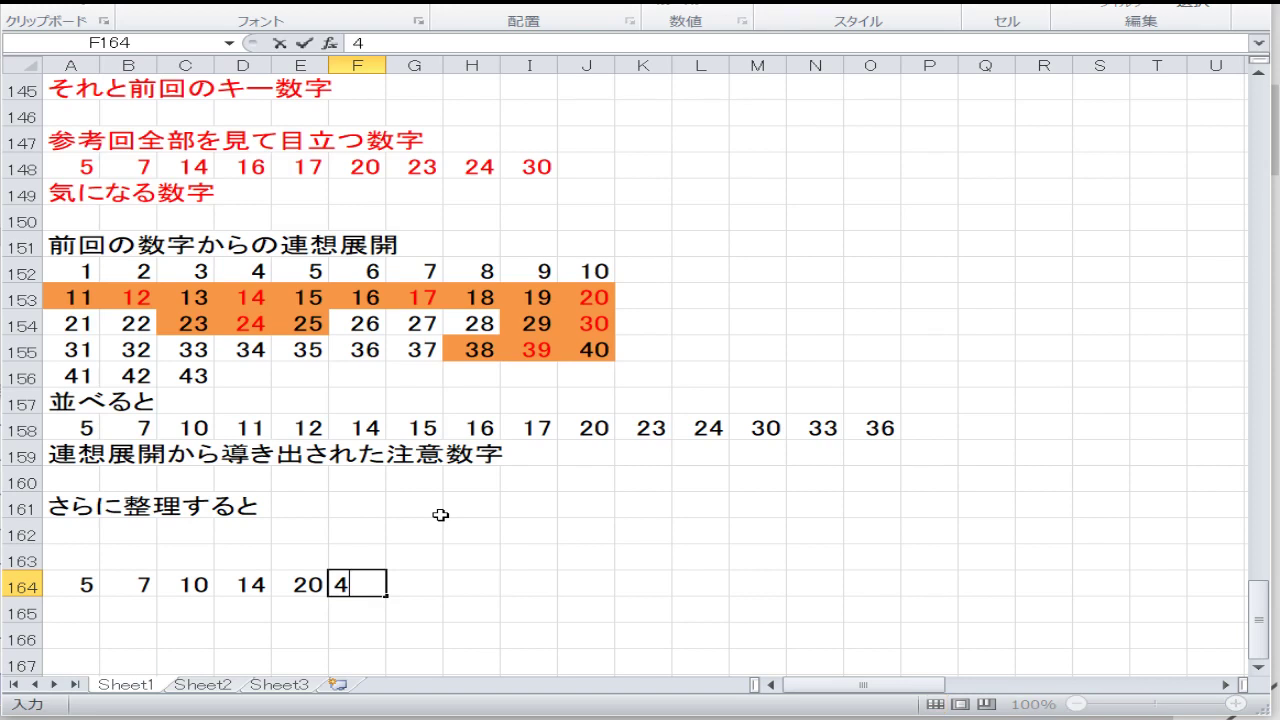
type("1")
key("Return")
key("Return")
key("Return")
Look back up column F past the association grid and 重要数字 lists to the 参考回 draws.
key("Up")
key("Up")
key("Up")
key("Up")
key("Up")
key("Up")
key("Up")
key("Up")
key("Up")
key("Up")
key("Up")
key("Up")
key("Up")
key("Up")
key("Up")
key("Up")
key("Up")
key("Up")
key("Up")
key("Up")
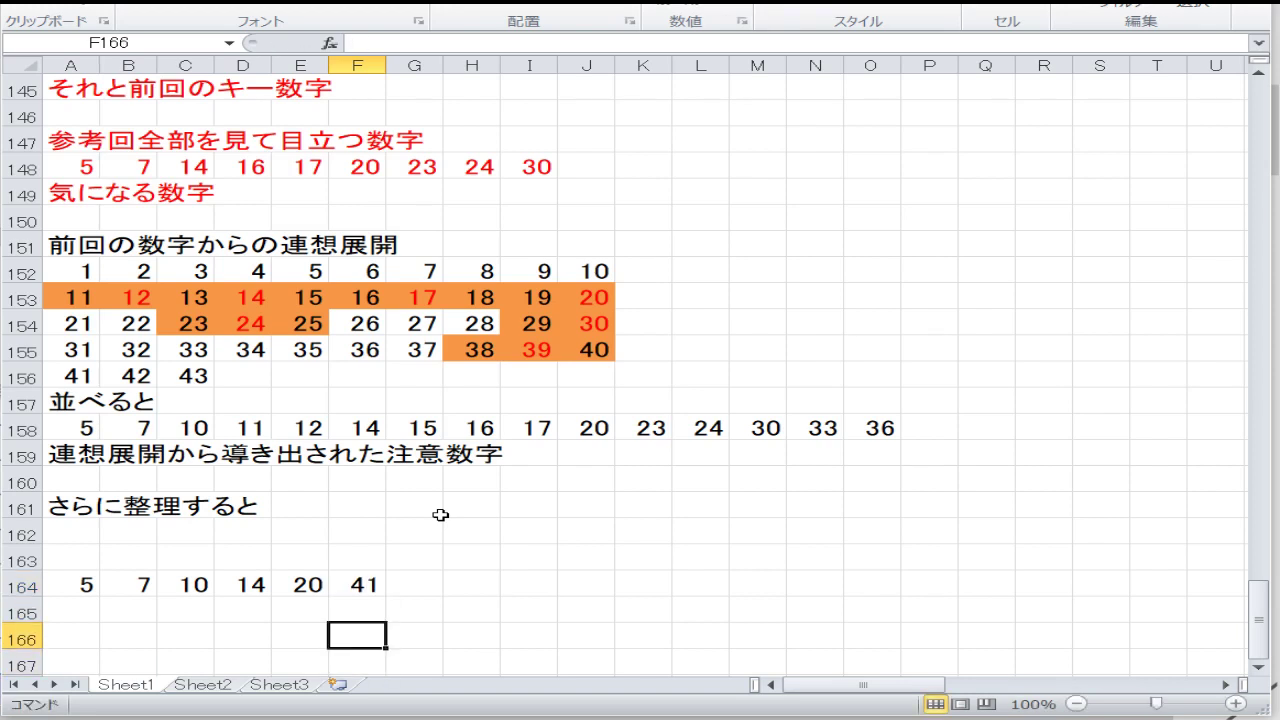
key("Down")
key("Down")
key("Down")
key("Down")
key("Down")
key("Down")
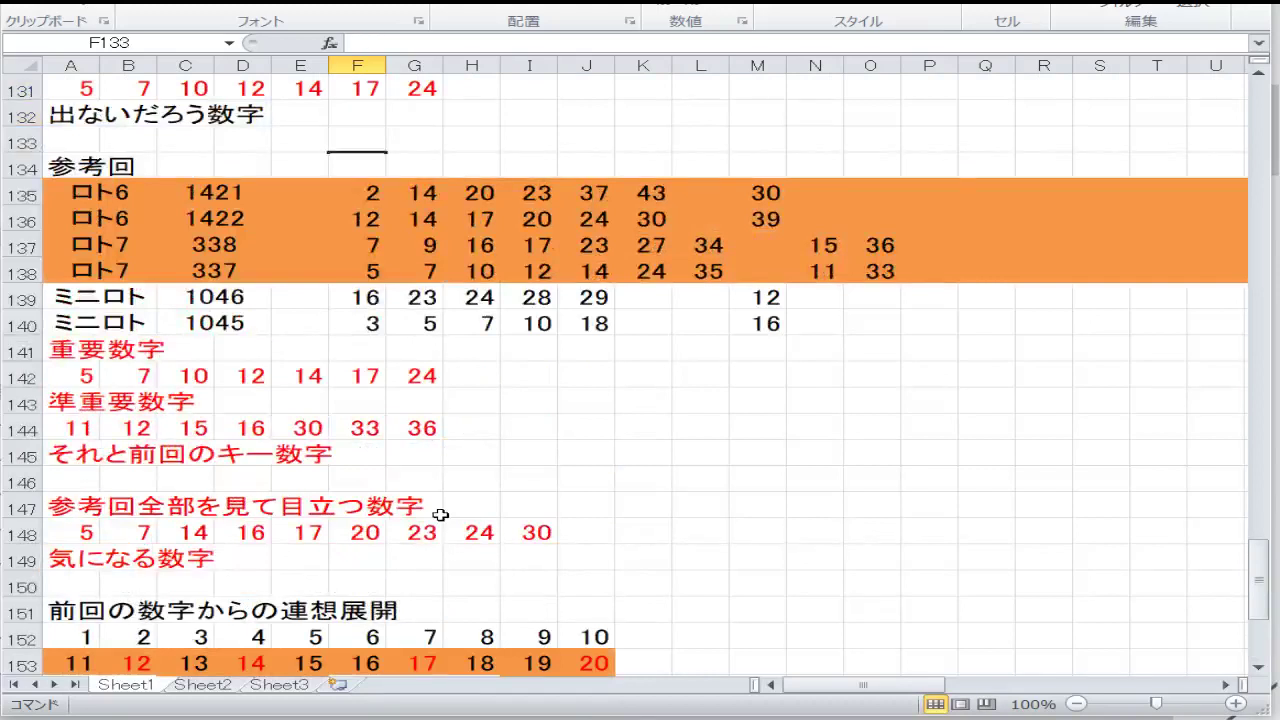
Replace the last number of the first prediction row, in F164, with 43.
key("Down")
key("Down")
key("Down")
key("Down")
key("Down")
key("Down")
key("Down")
key("Down")
key("Down")
key("Down")
key("Down")
key("Down")
key("Down")
key("Down")
key("Down")
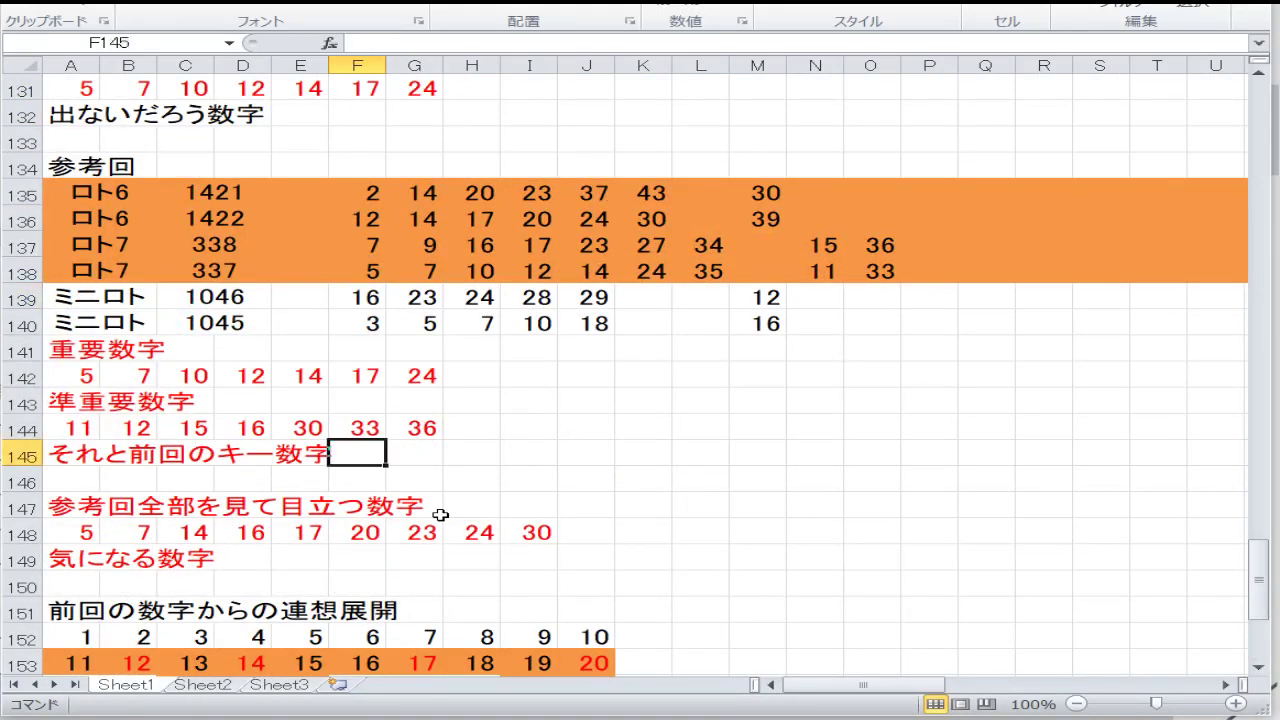
key("Down")
key("Down")
key("Down")
key("Down")
key("Down")
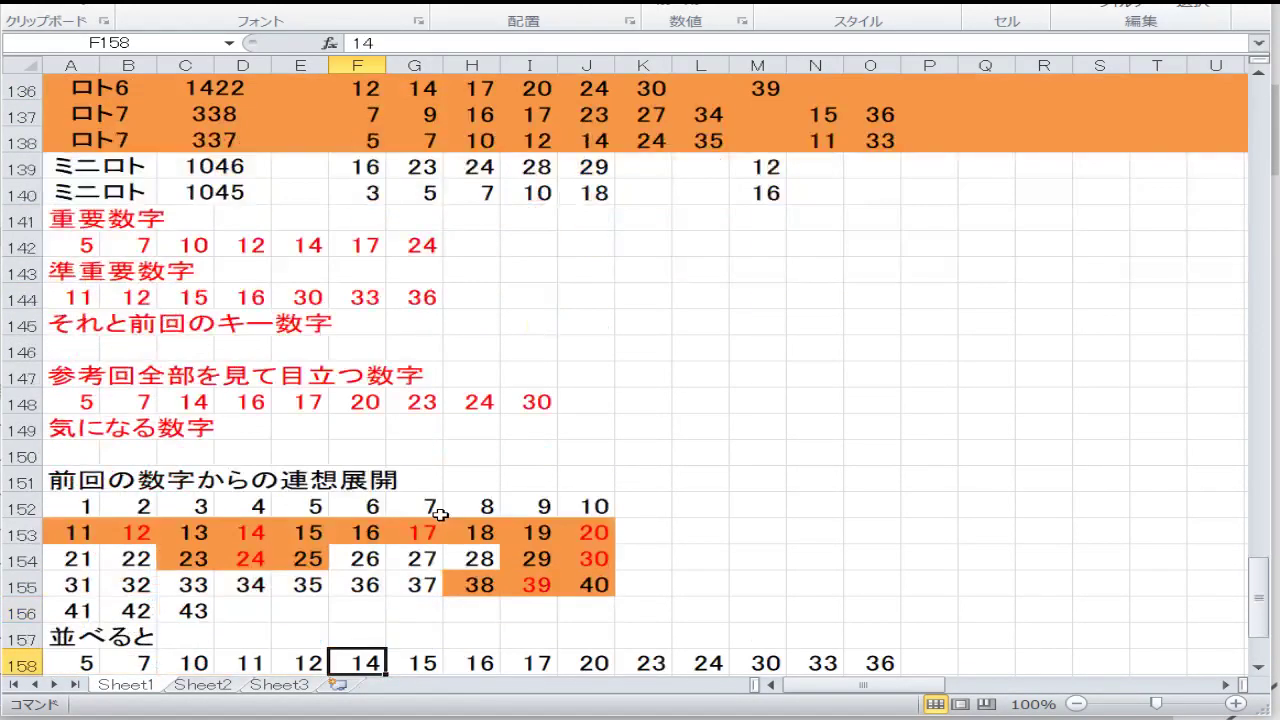
key("Down")
key("Down")
key("Down")
key("Down")
key("Down")
key("Down")
key("Down")
key("Down")
key("Down")
key("Up")
key("Up")
key("Up")
type("4")
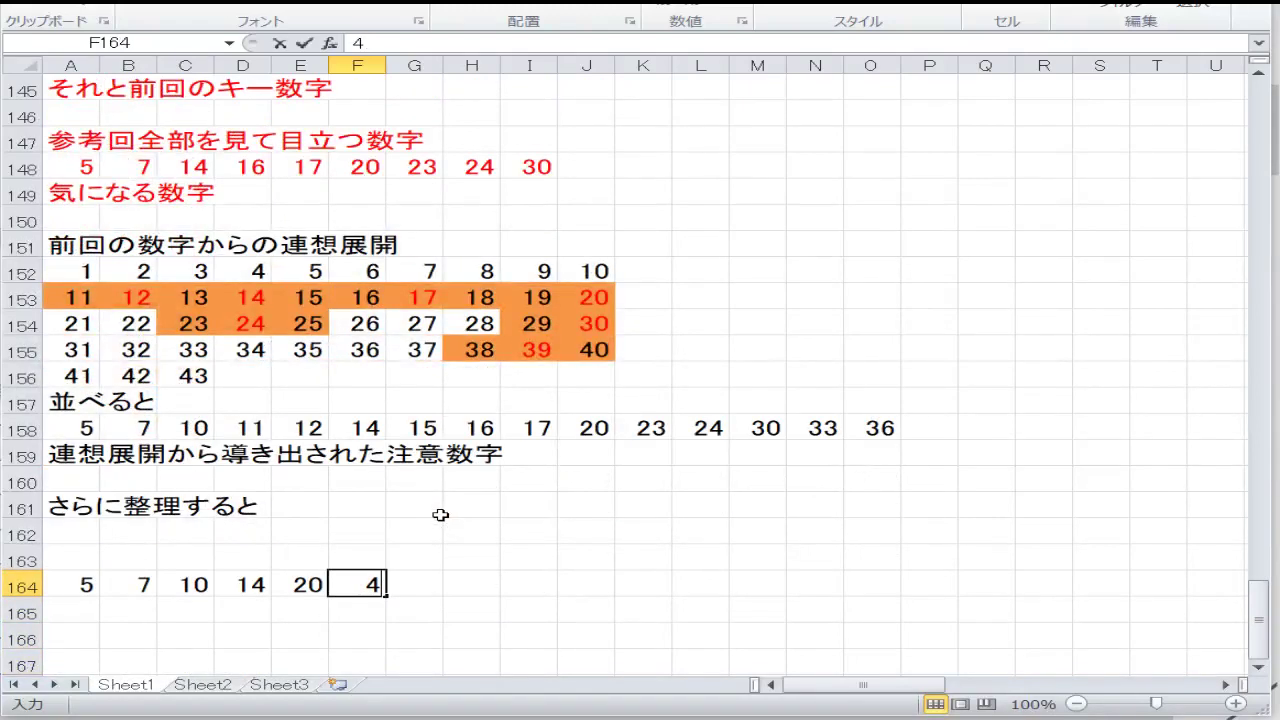
type("3")
key("Return")
Enter the first numbers of the next four prediction rows in A165:A168 as 7, 5, 1 and 1.
key("Left")
key("Left")
key("Left")
key("Left")
key("Left")
key("Down")
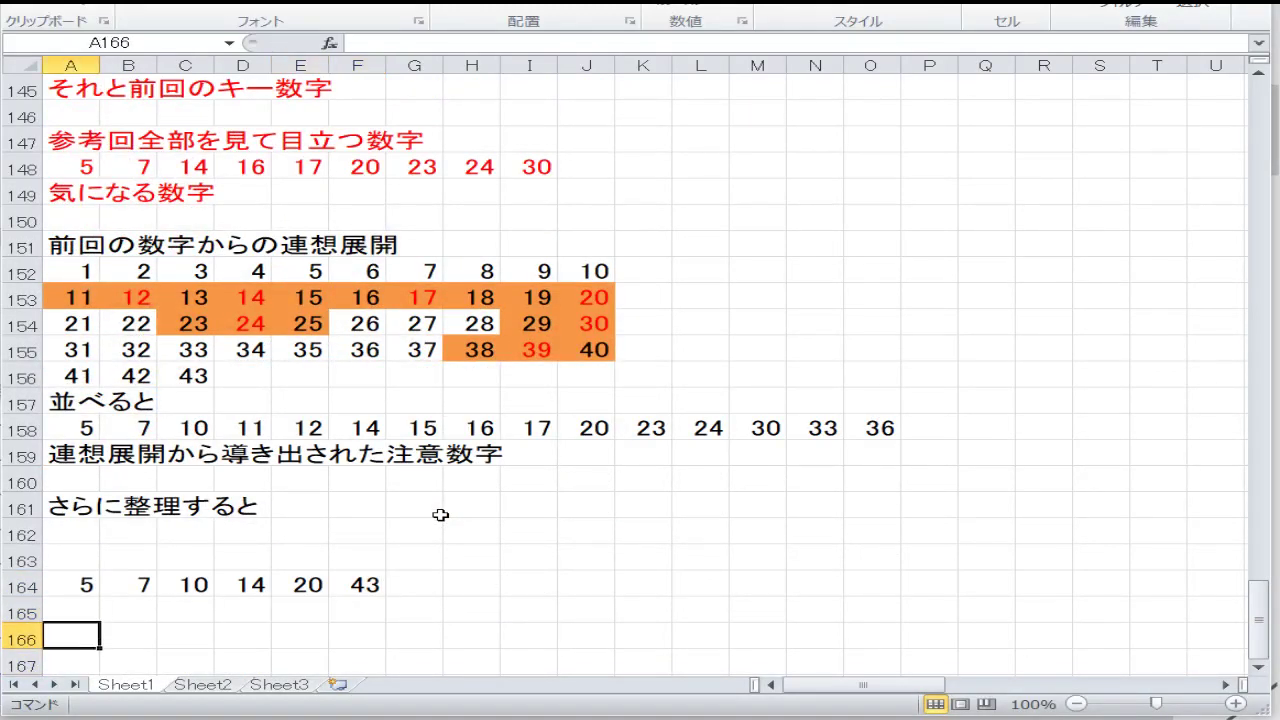
key("Down")
key("Down")
key("Down")
key("Down")
key("Down")
key("Down")
key("Up")
key("Up")
key("Up")
key("Up")
key("Up")
key("Up")
key("Up")
key("Up")
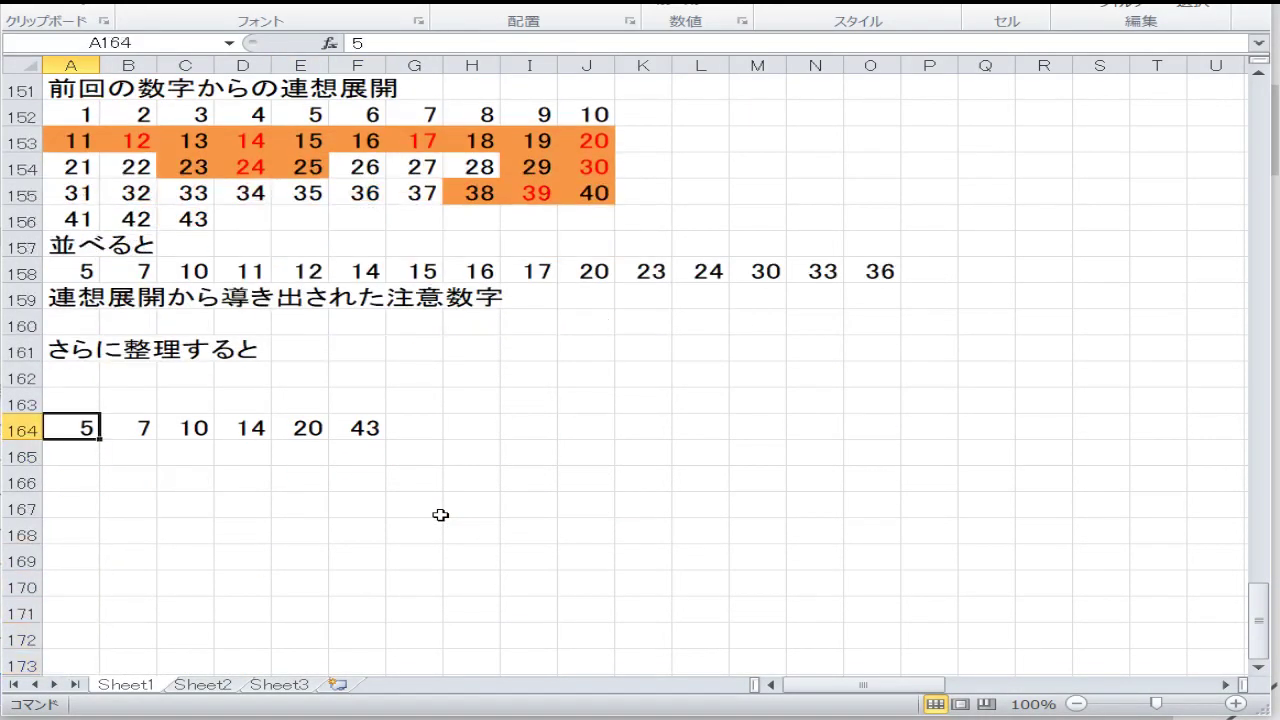
key("Down")
key("Down")
key("Down")
key("Up")
key("Up")
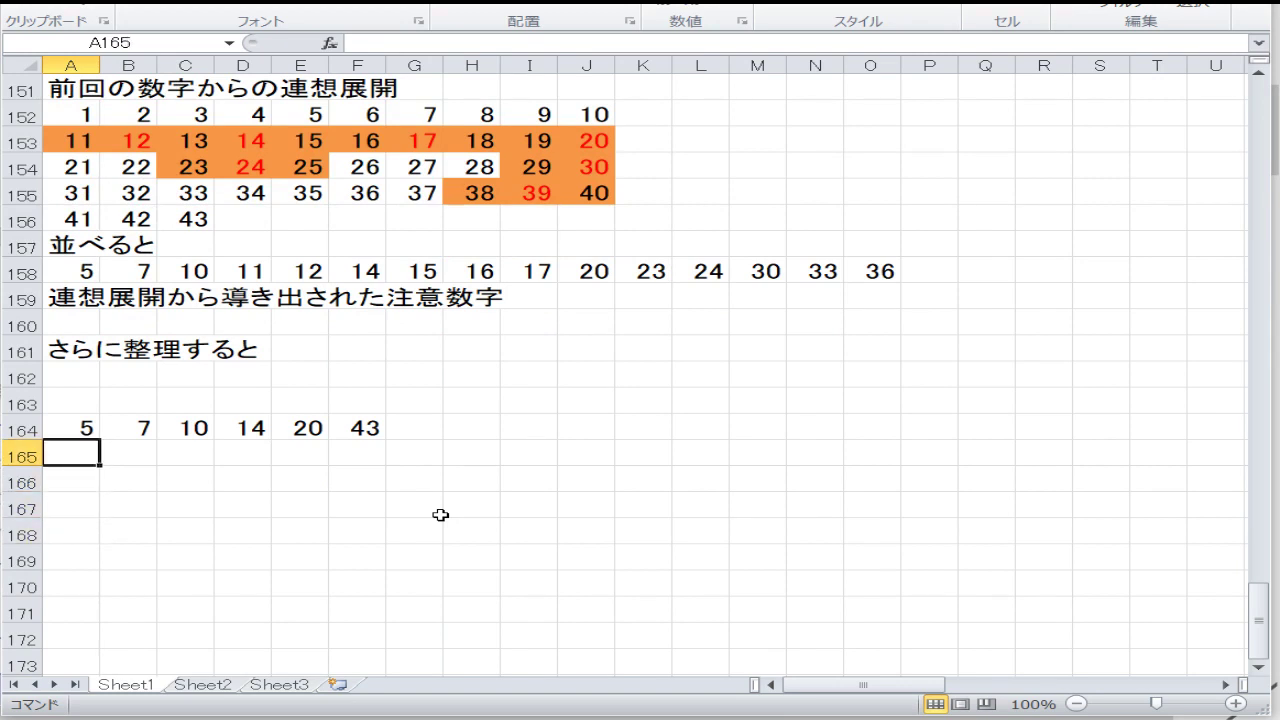
type("7")
key("Return")
type("5")
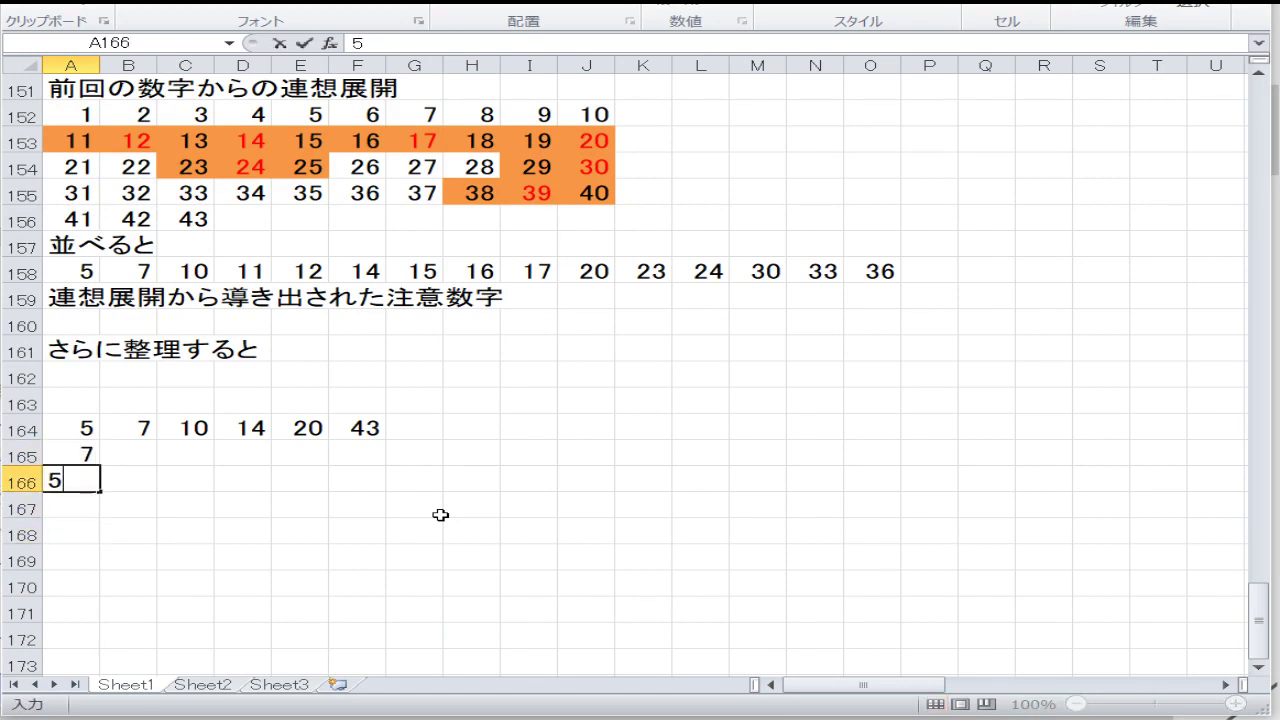
key("Return")
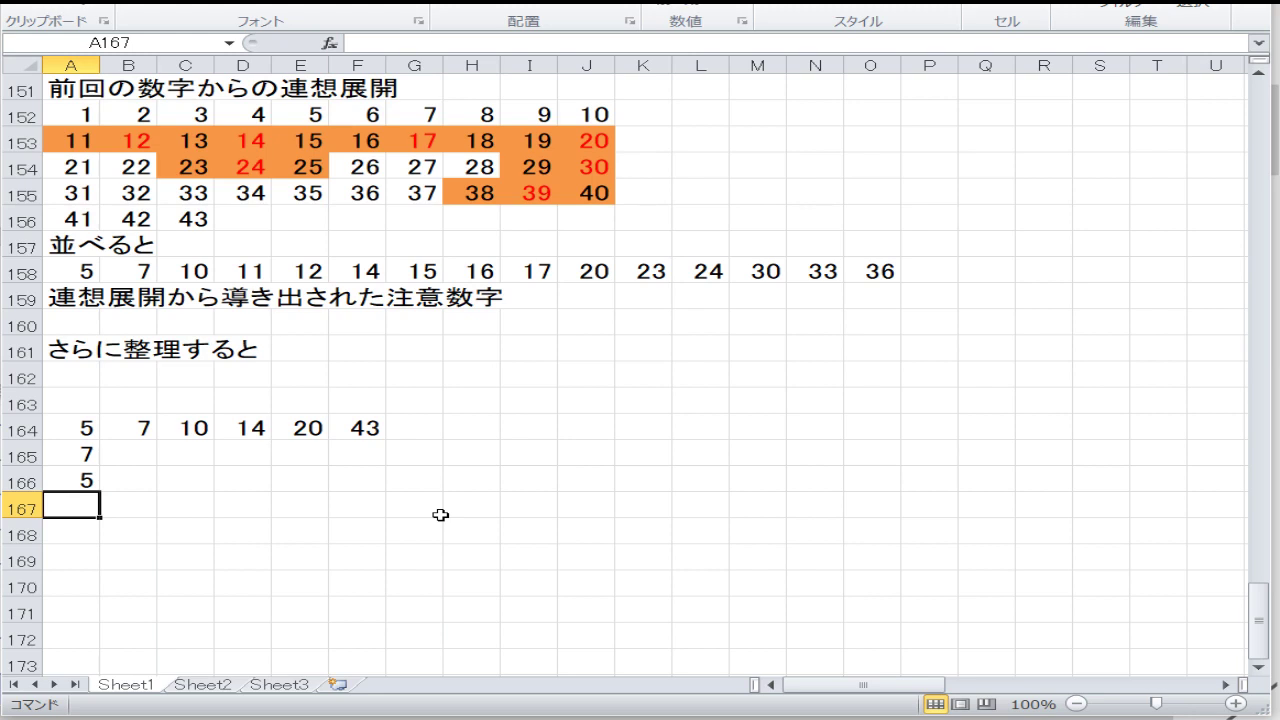
type("1")
key("Return")
type("1")
key("Return")
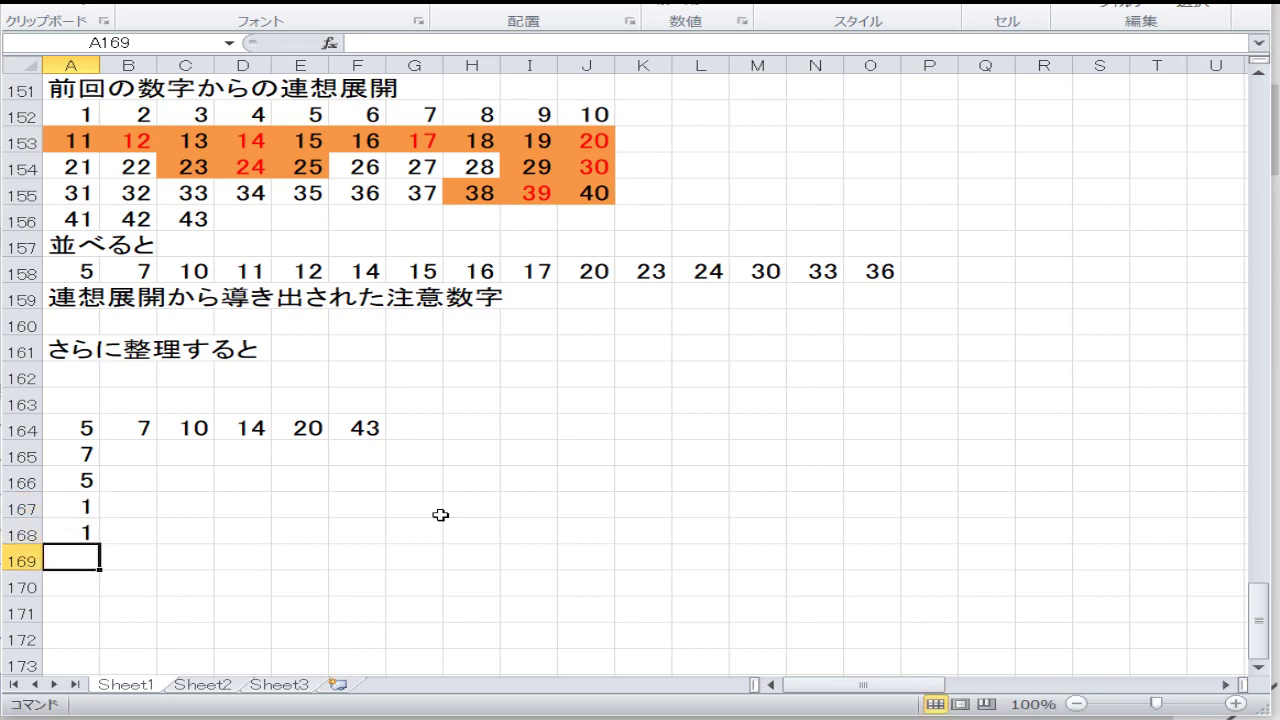
Continue the first-number column in A169:A174 with 5, 7, 8, 10, 6 and 4.
type("5")
key("Return")
type("7")
key("Return")
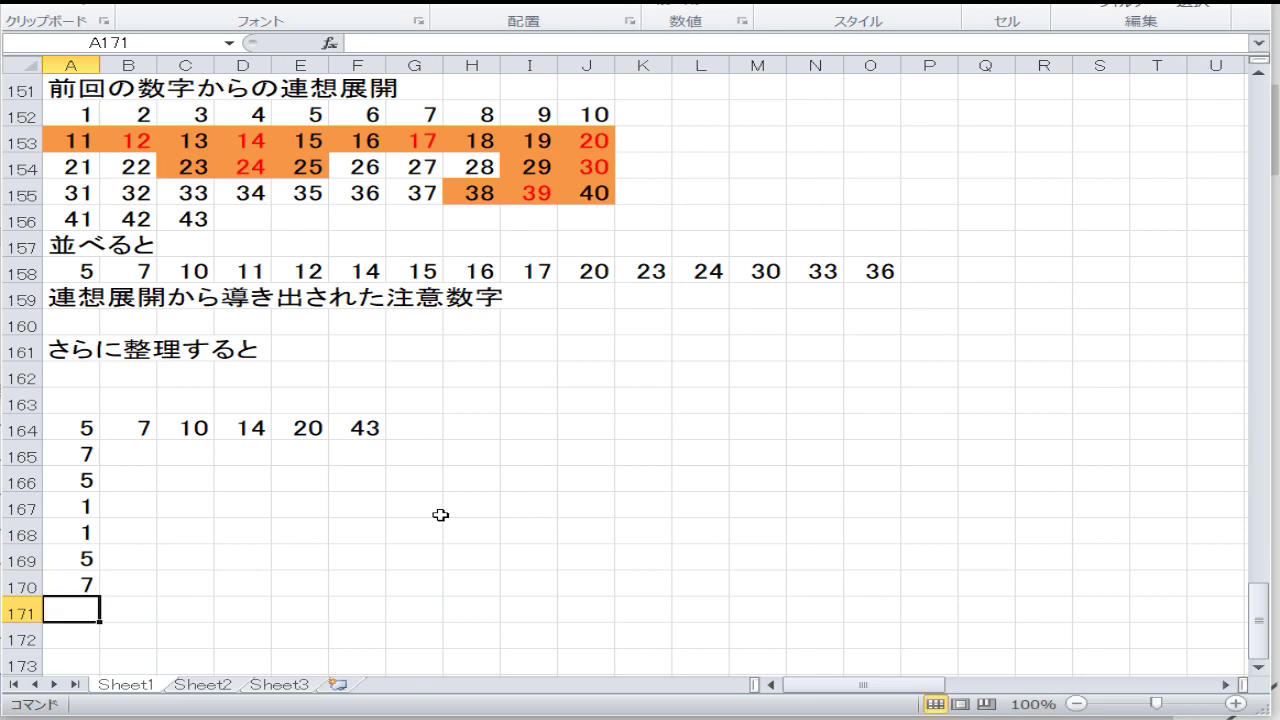
type("8")
key("Return")
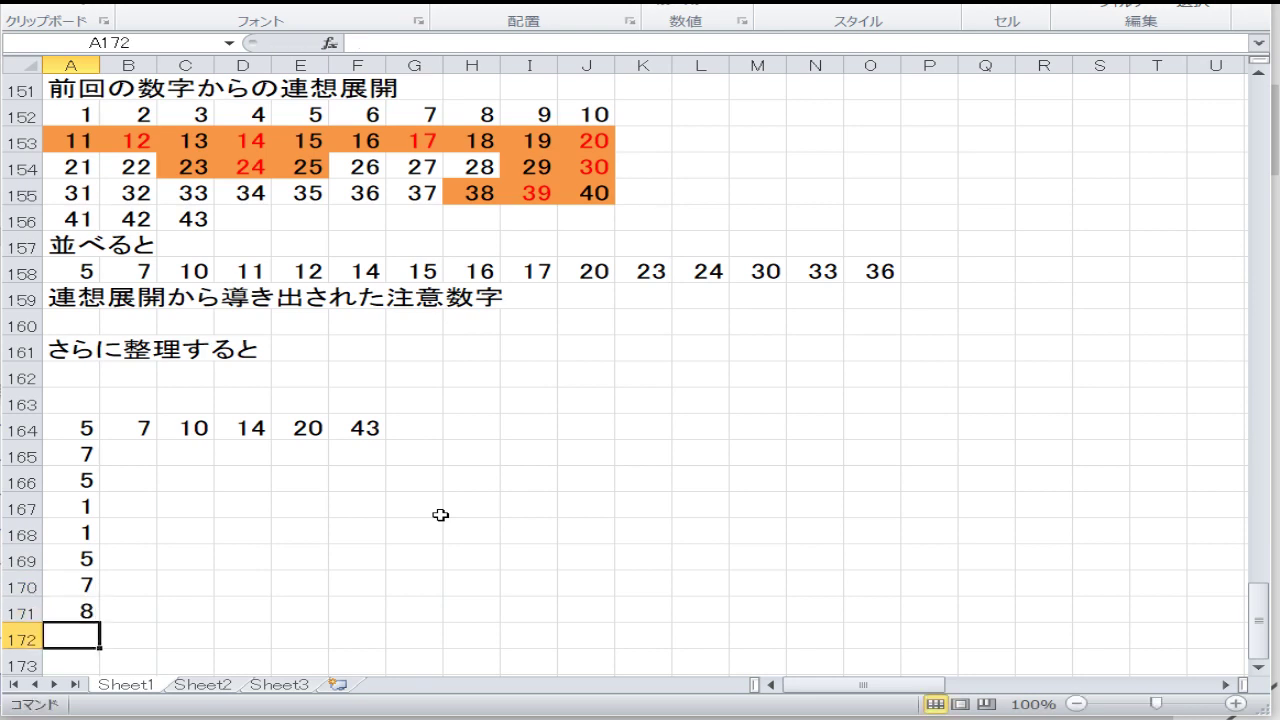
type("10")
key("Return")
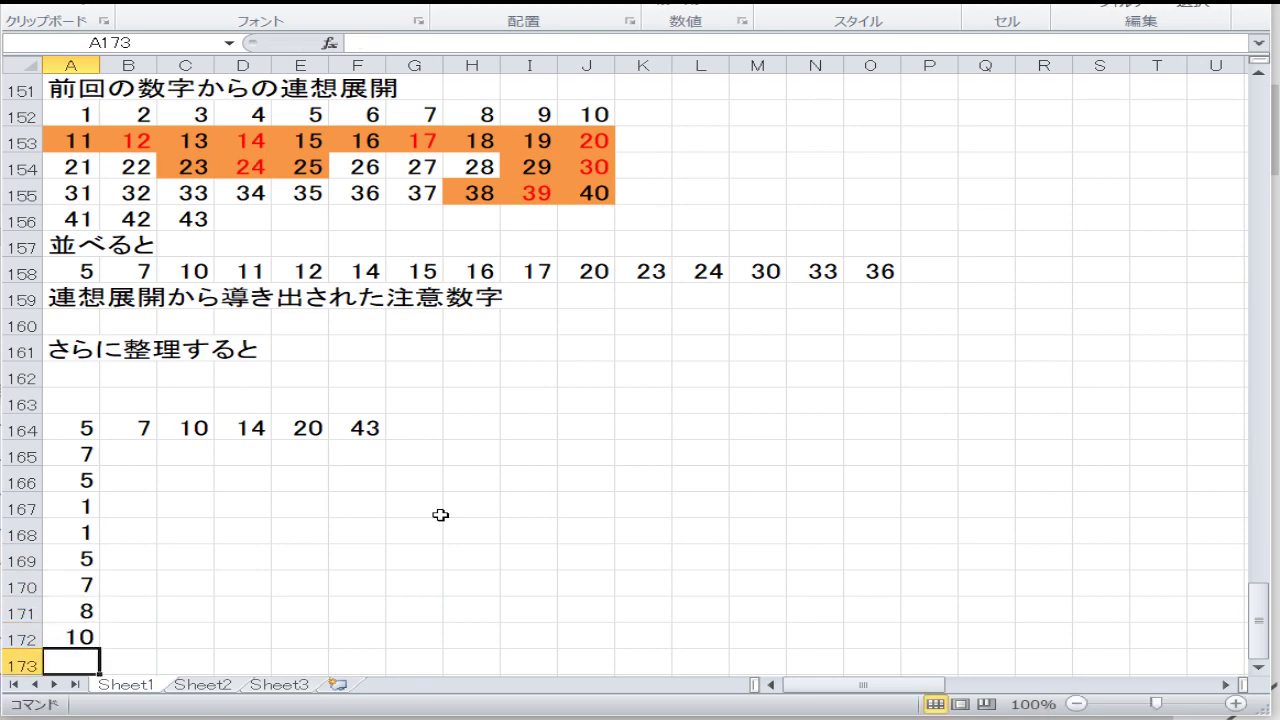
type("6")
key("Return")
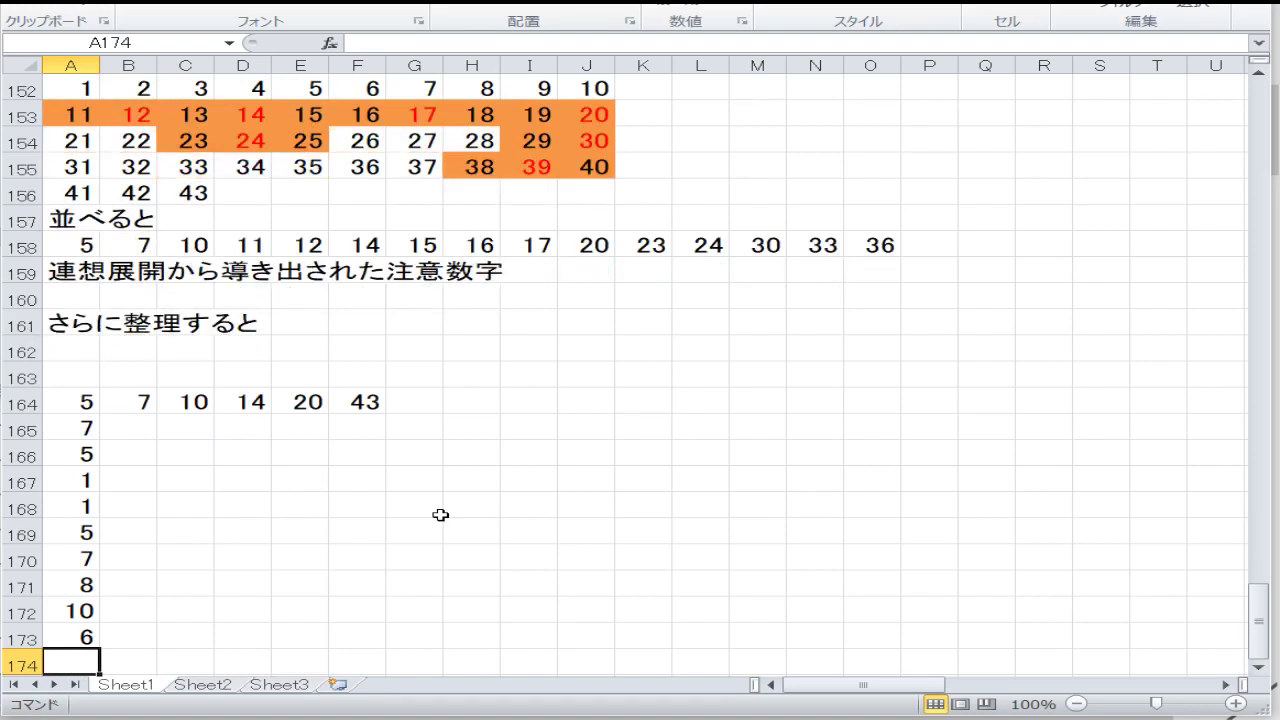
type("4")
key("Return")
Enter the last numbers of the rows below F164 as 36, 39 and 38 in F165:F167.
key("Up")
key("Up")
key("Up")
key("Up")
key("Up")
key("Up")
key("Up")
key("Up")
key("Up")
key("Up")
key("Up")
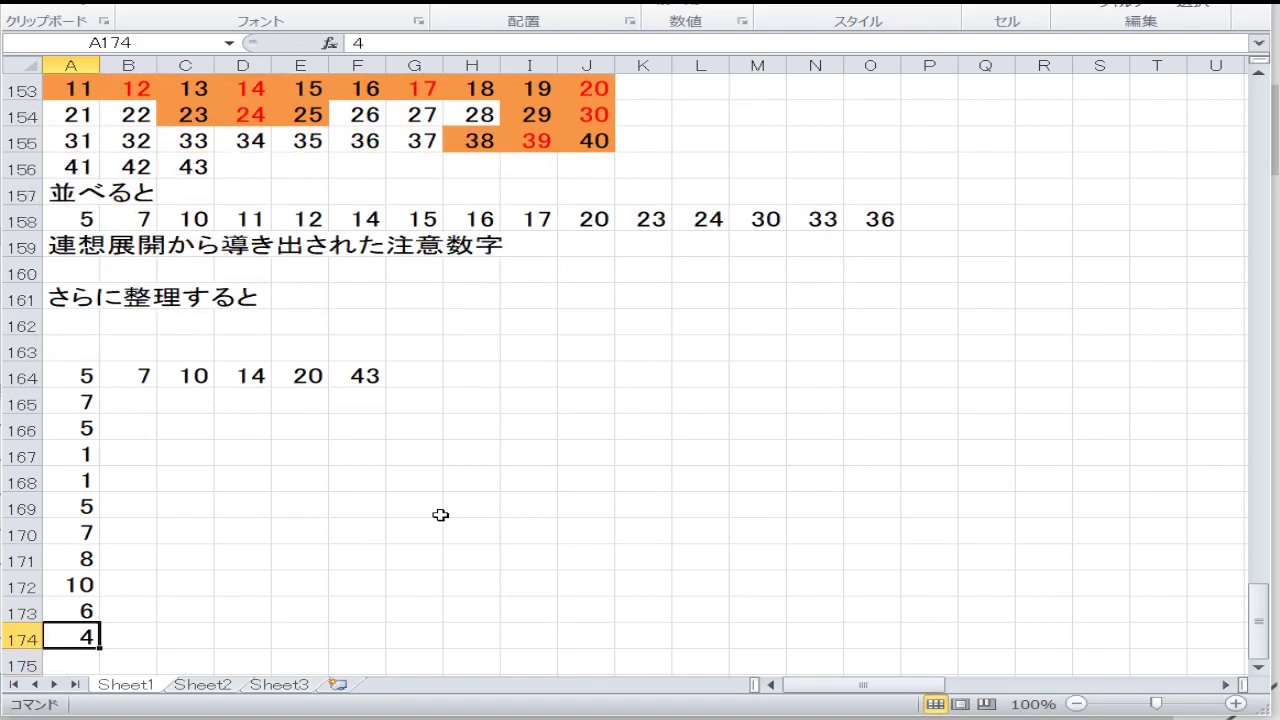
key("Right")
key("Right")
key("Right")
key("Right")
key("Right")
key("Down")
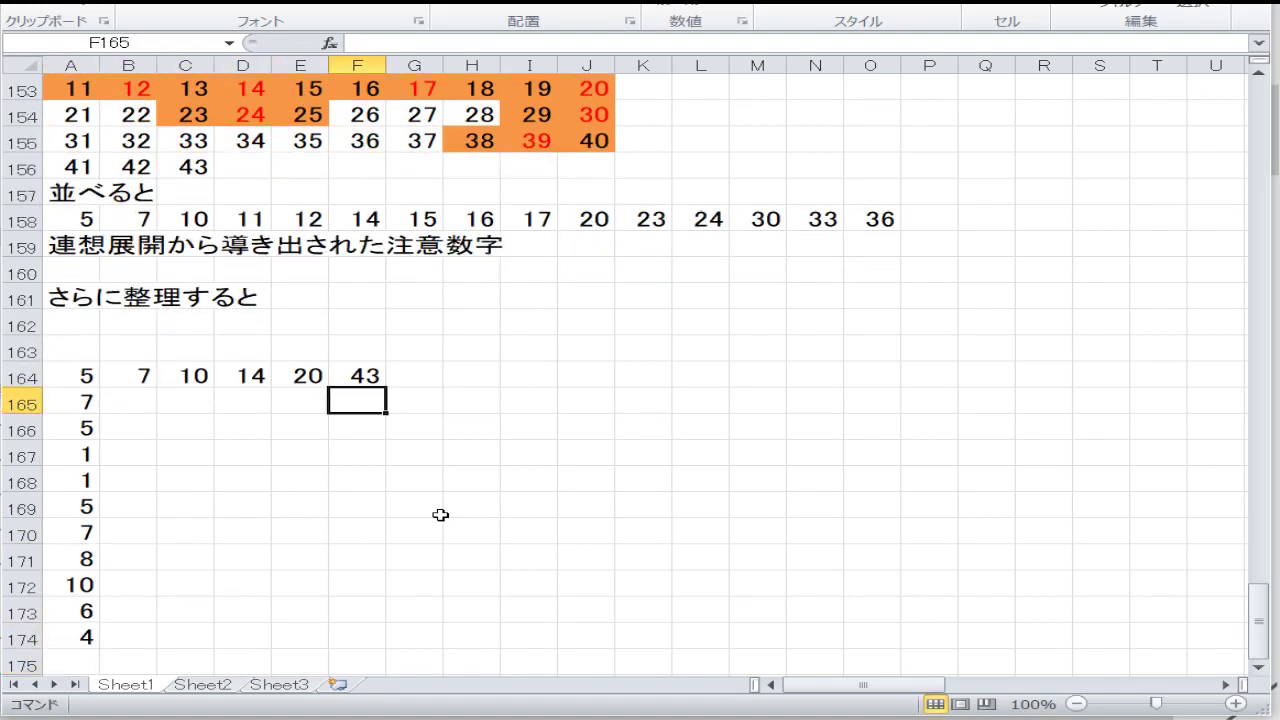
type("36")
key("Return")
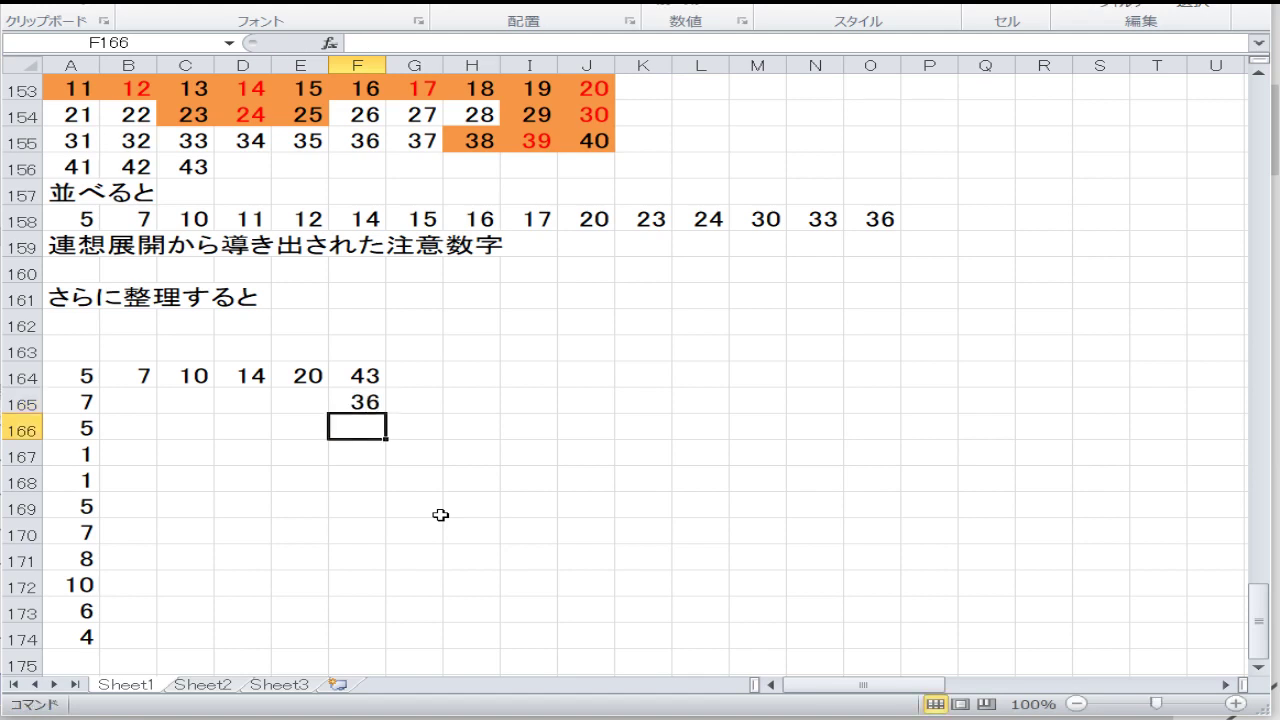
type("39")
key("Return")
type("38")
key("Return")
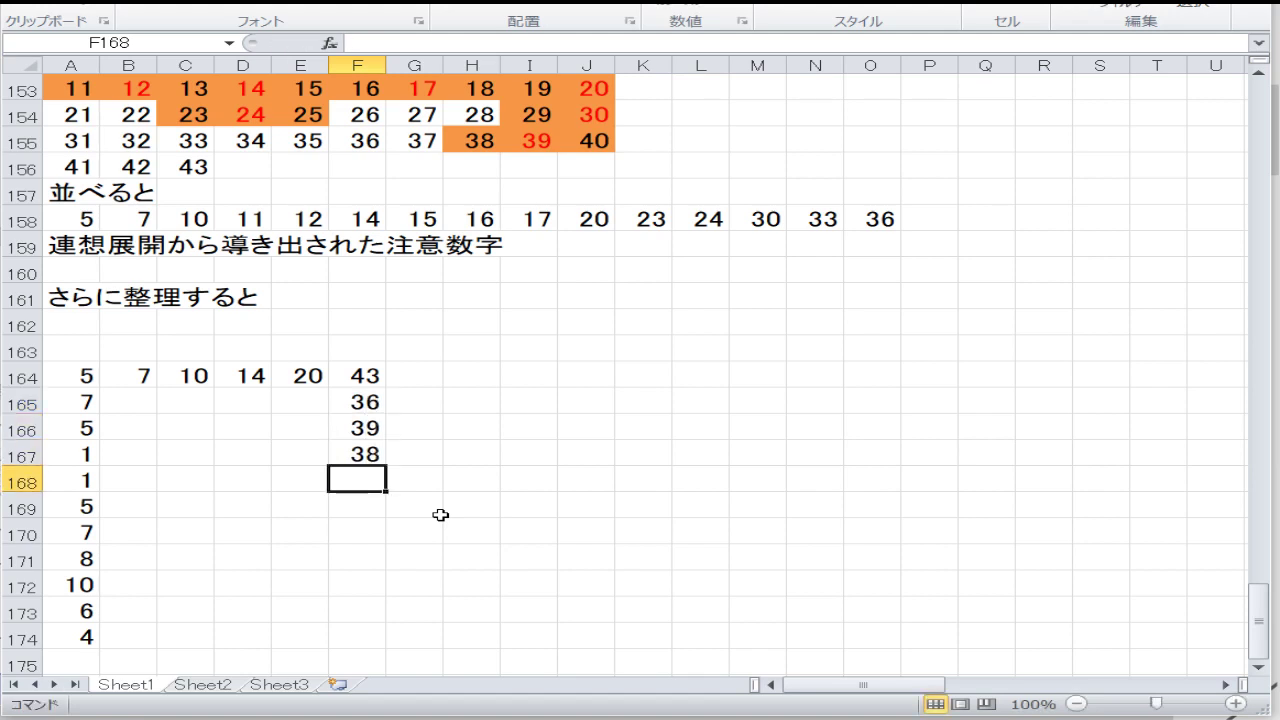
Continue the last-number column with 36, 33 and 30 in F168:F170.
type("36")
key("Return")
type("33")
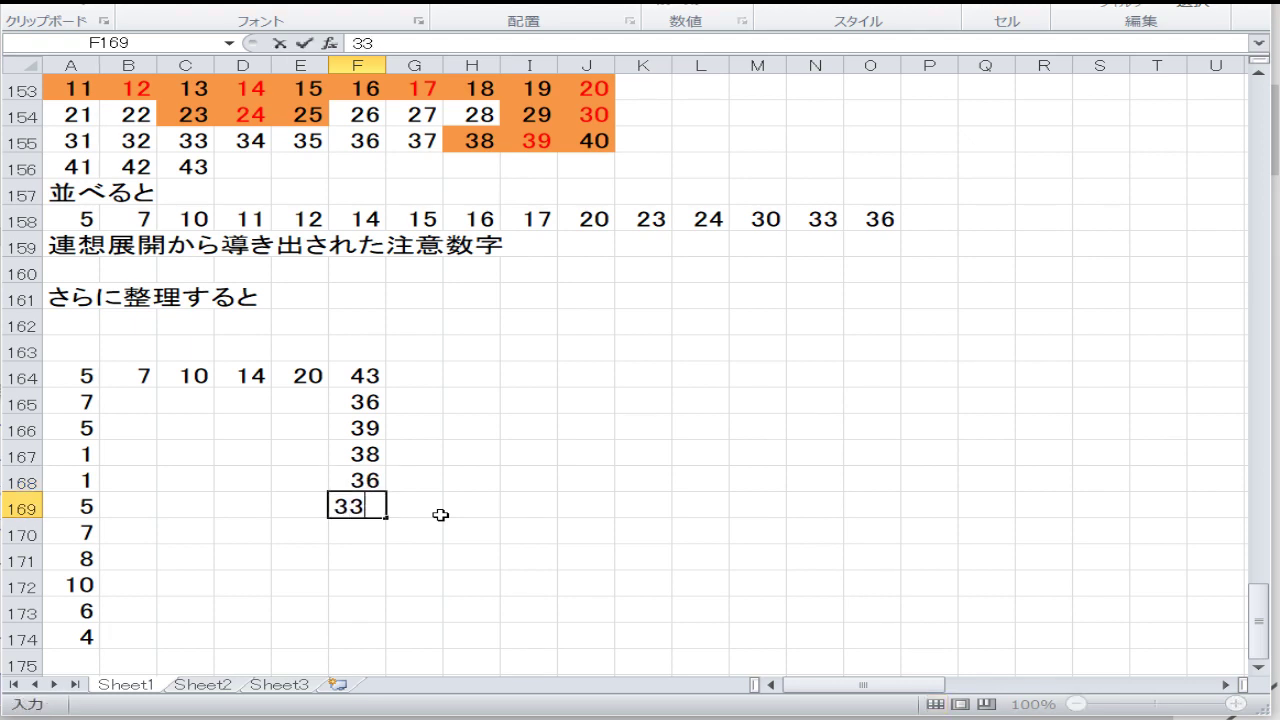
key("Return")
type("30")
key("Return")
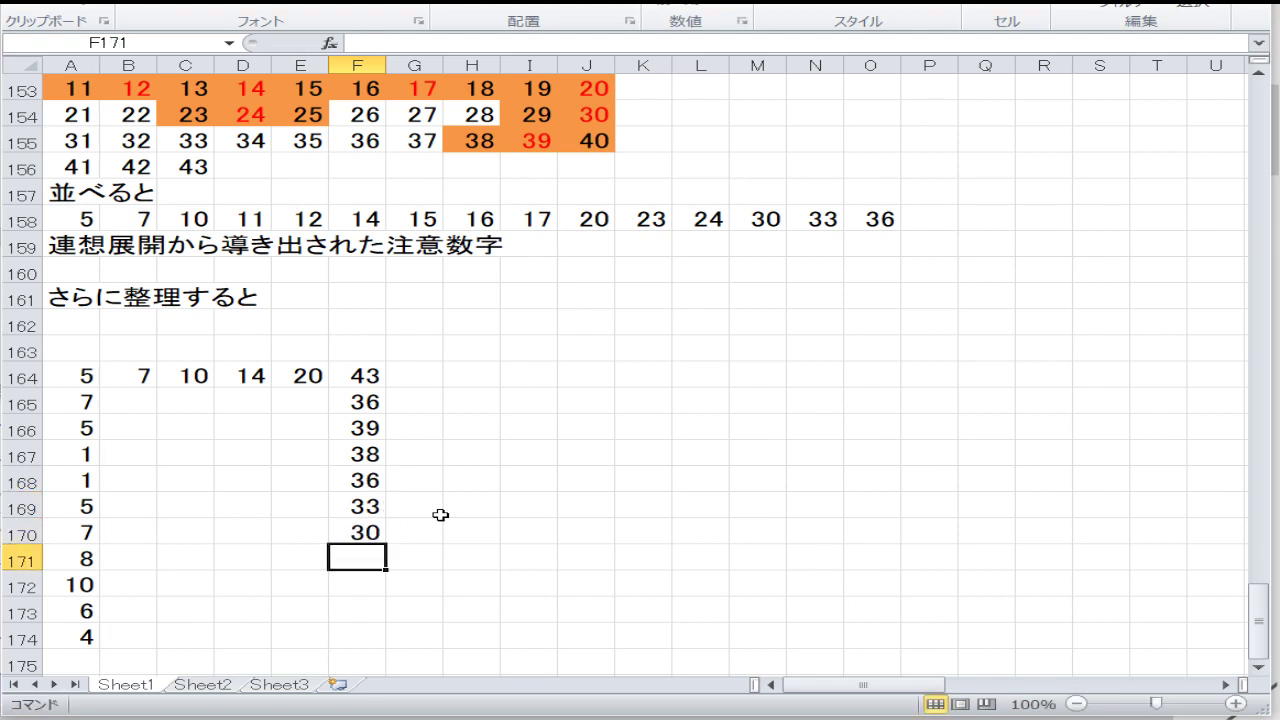
Add 32, 34 and 38 as the last numbers in F171:F173.
type("32")
key("Return")
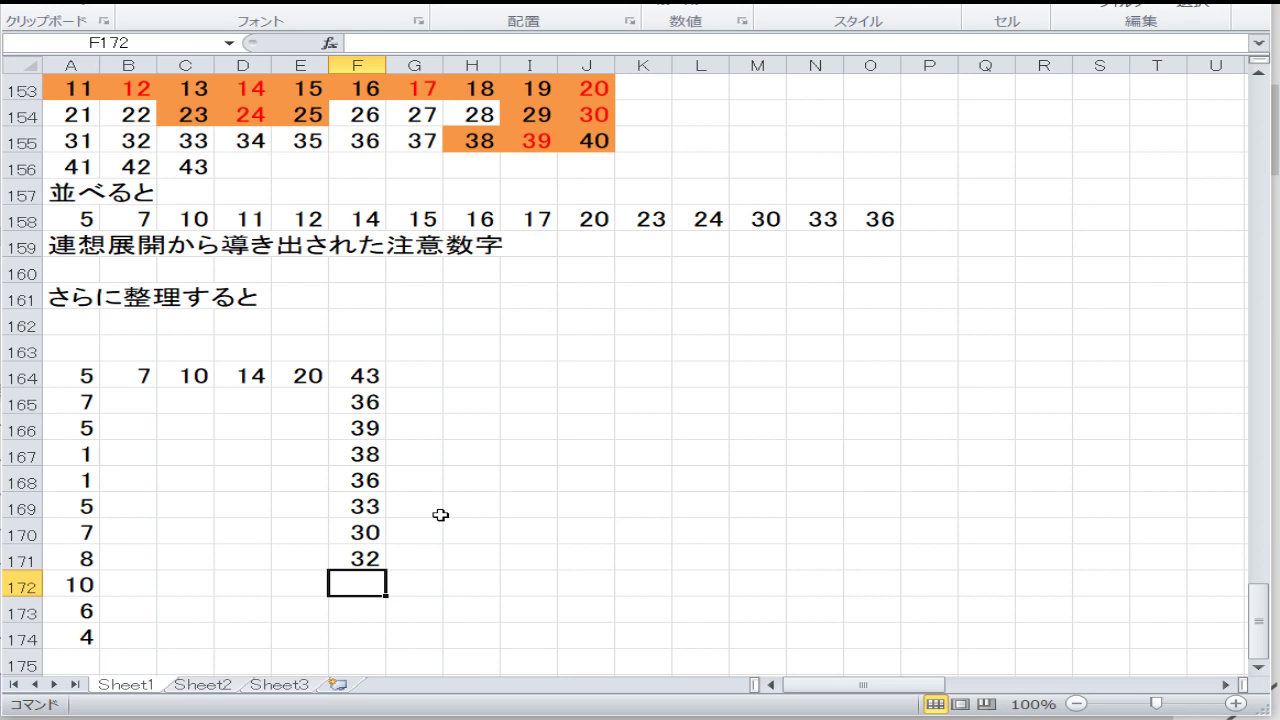
type("34")
key("Return")
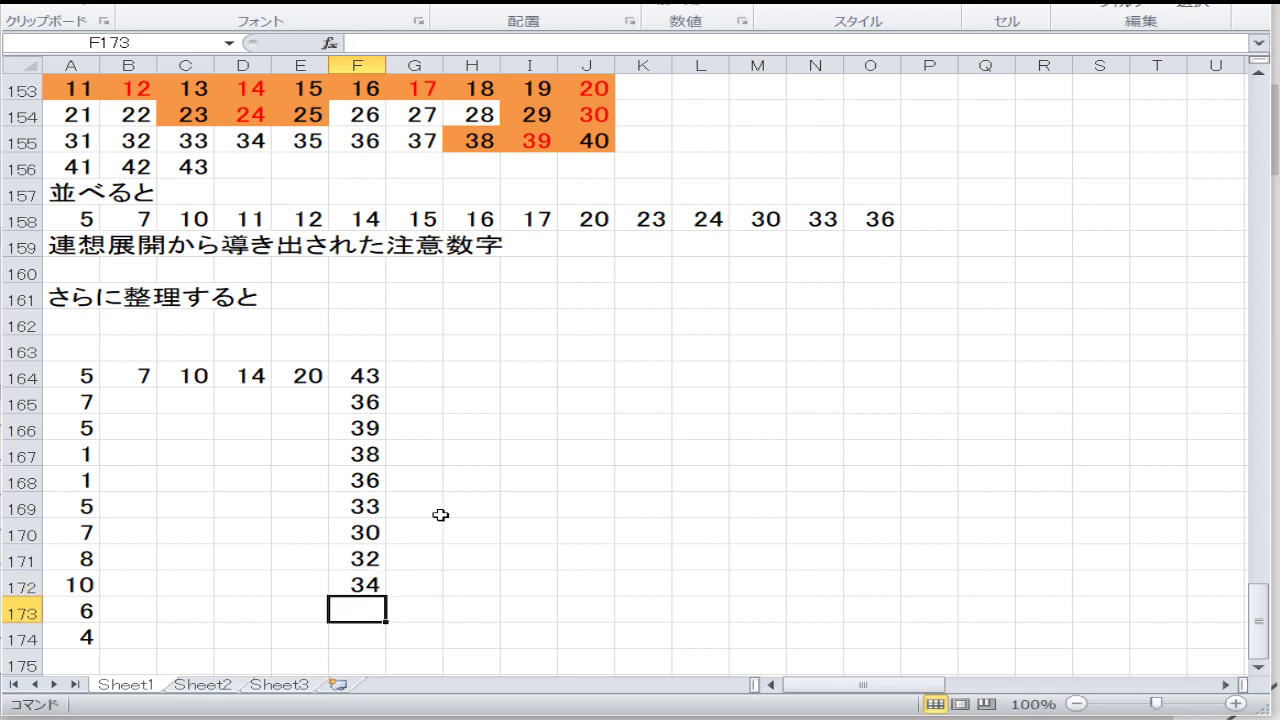
type("38")
key("Return")
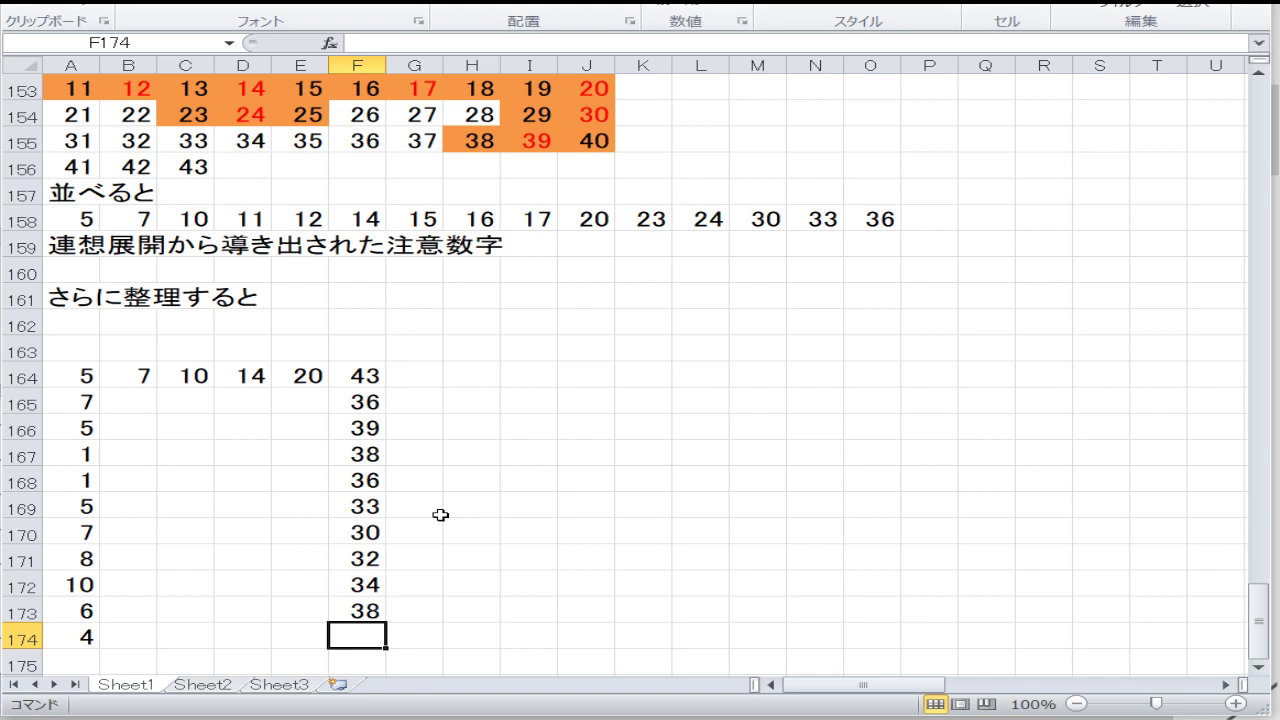
Set the last number of the prediction row in F174 to 41.
type("36")
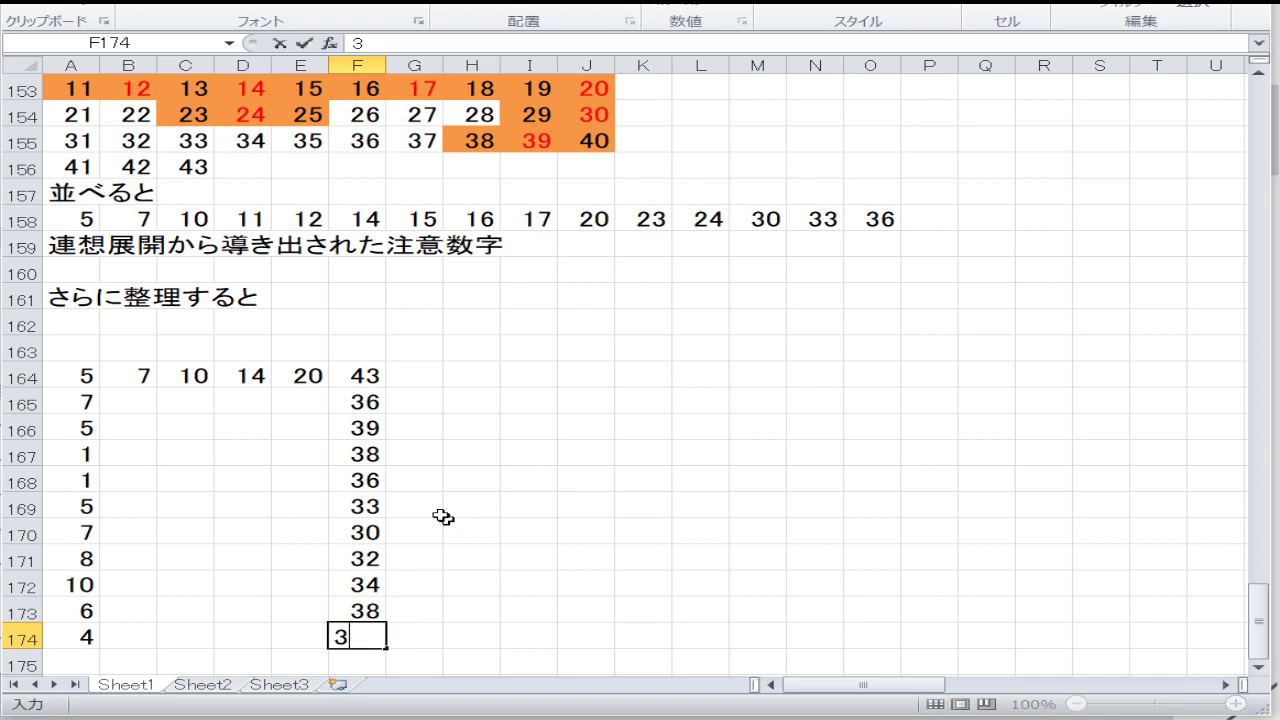
key("Return")
key("Up")
type("41")
key("Return")
Extend the last-number column with 40 in F175 and 42 in F176.
key("Up")
key("Up")
key("Up")
key("Up")
key("Down")
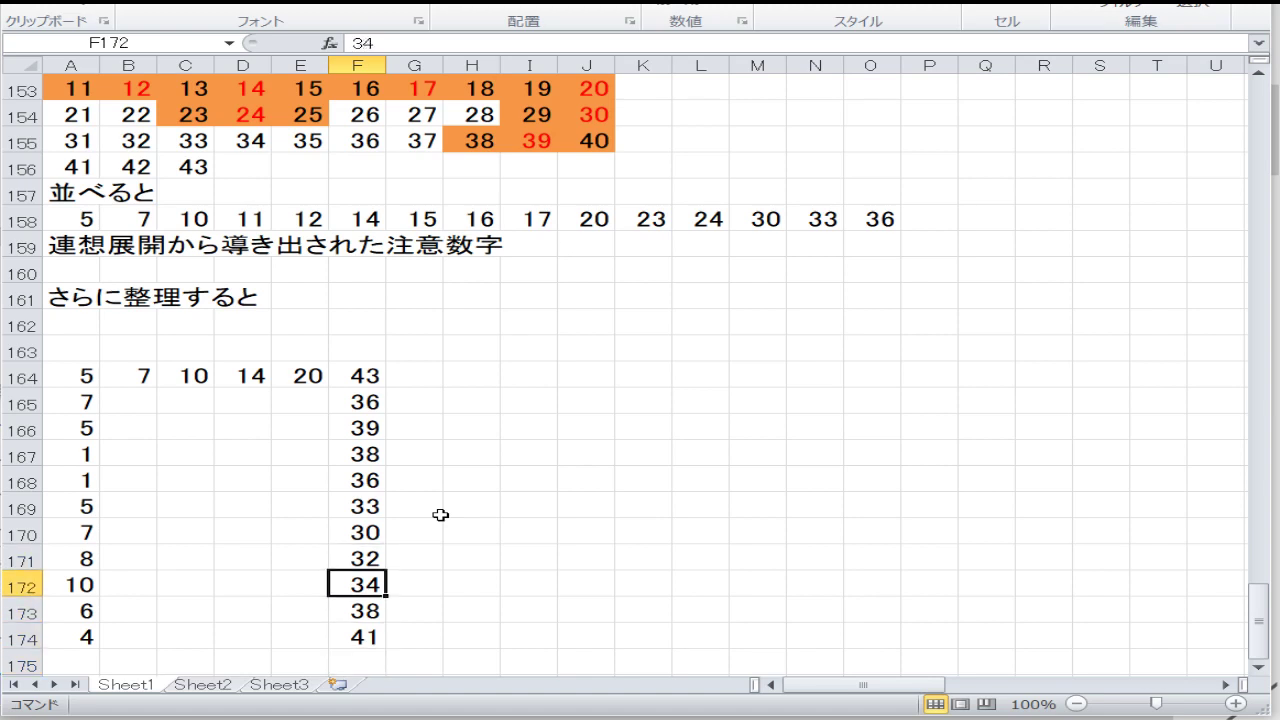
key("Down")
key("Down")
key("Down")
type("40")
key("Return")
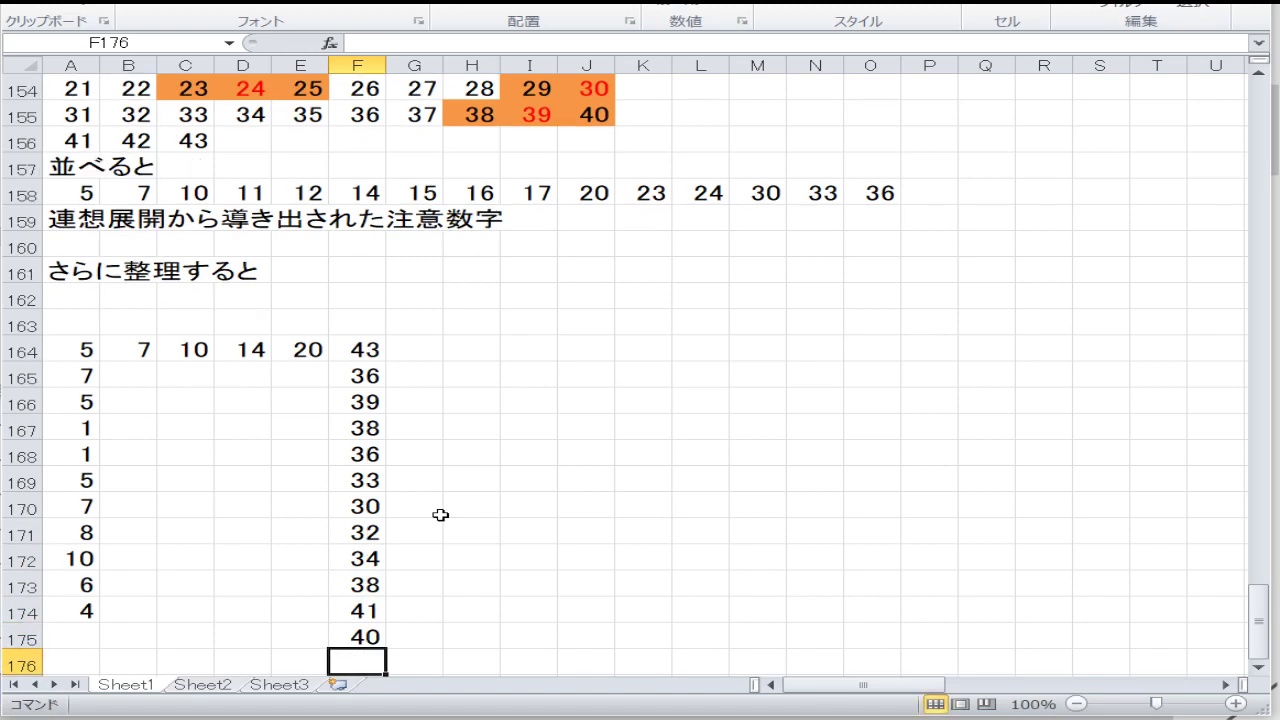
type("42")
key("Return")
Enter the matching first numbers 2 in A175 and 3 in A176.
key("Up")
key("Up")
key("Left")
key("Left")
key("Left")
key("Left")
key("Left")
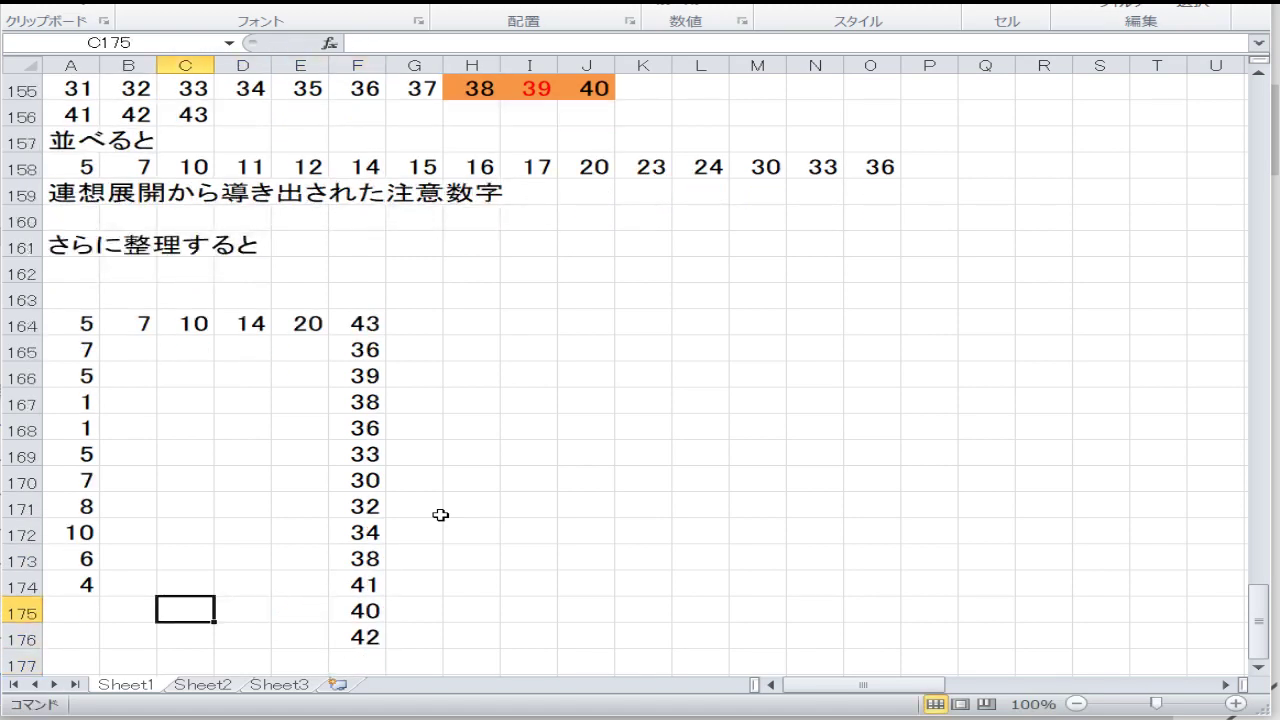
type("2")
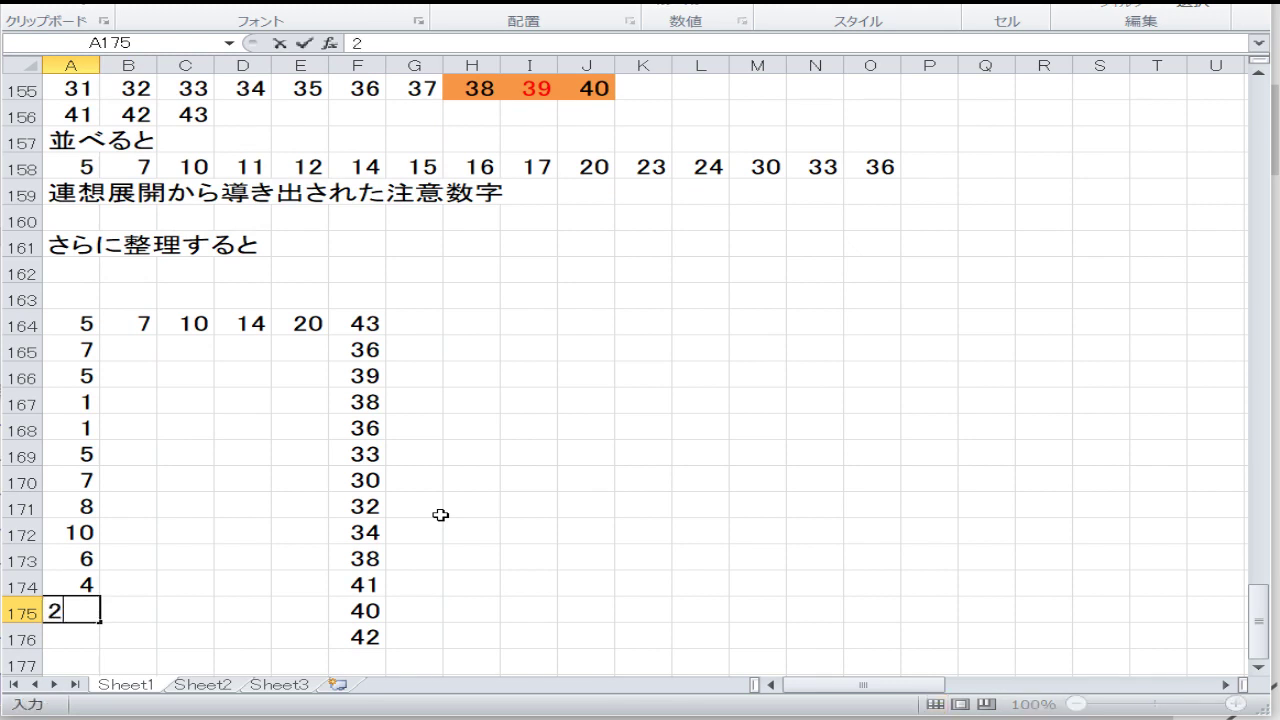
key("Return")
type("3")
key("Return")
key("Up")
key("Up")
key("Up")
key("Up")
key("Up")
key("Up")
key("Up")
key("Up")
key("Up")
key("Up")
key("Up")
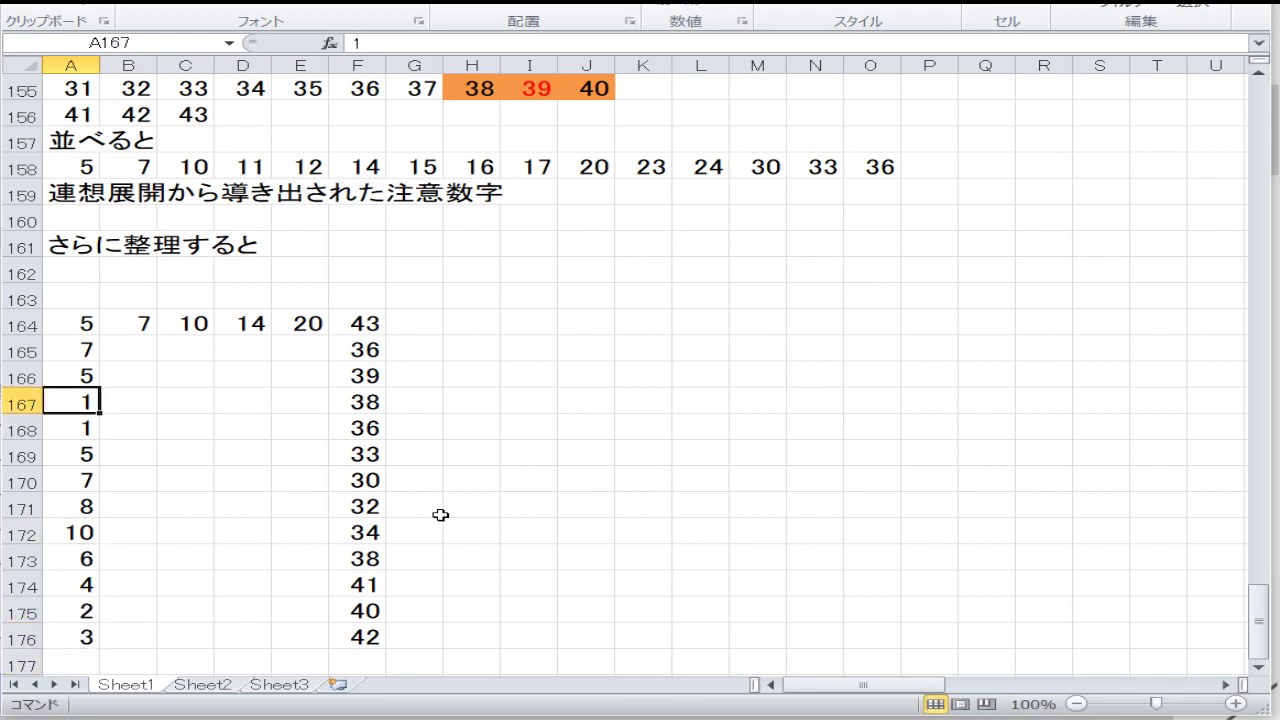
key("Right")
key("Up")
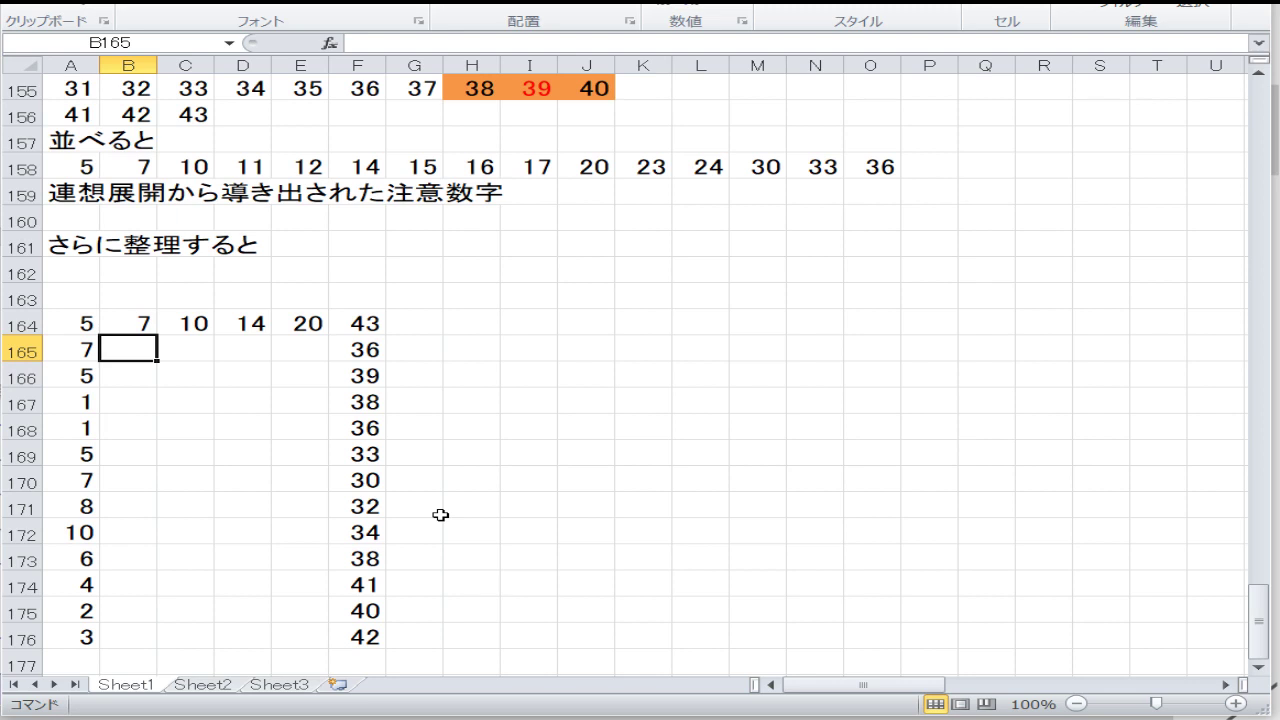
key("Right")
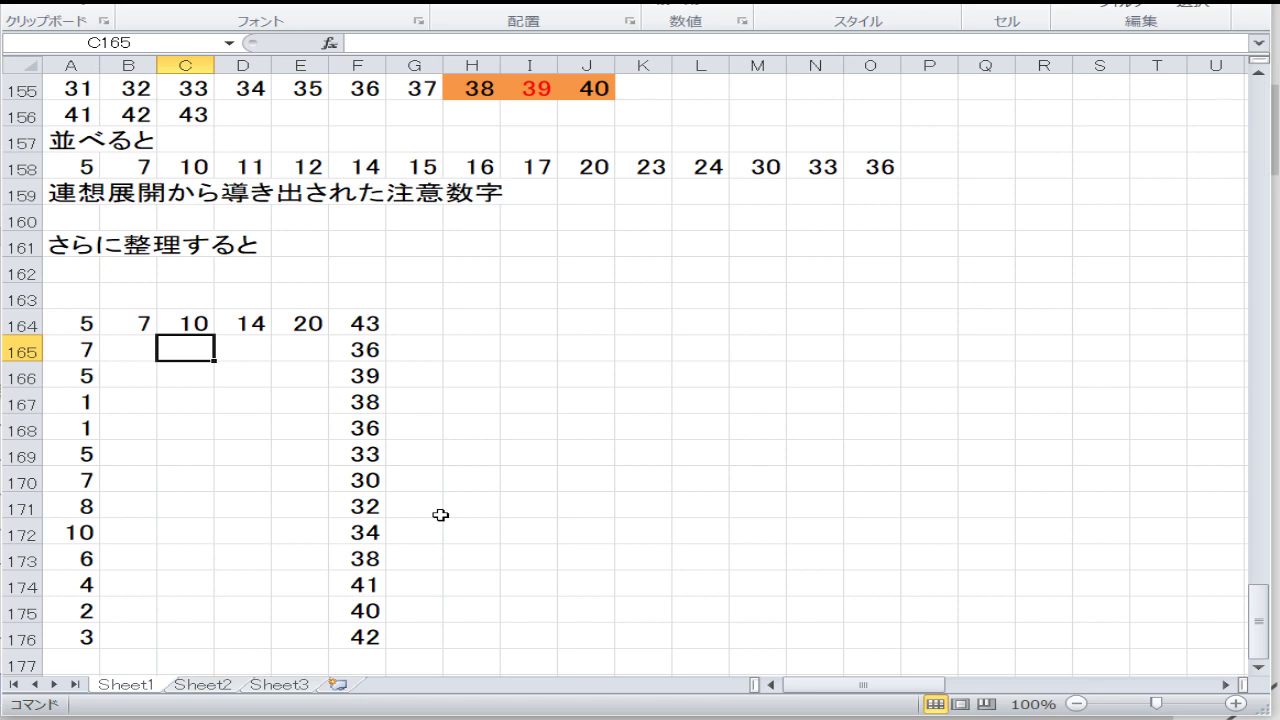
key("Right")
key("Right")
key("Down")
key("Down")
key("Down")
key("Down")
key("Down")
key("Down")
key("Down")
key("Down")
key("Down")
key("Down")
key("Down")
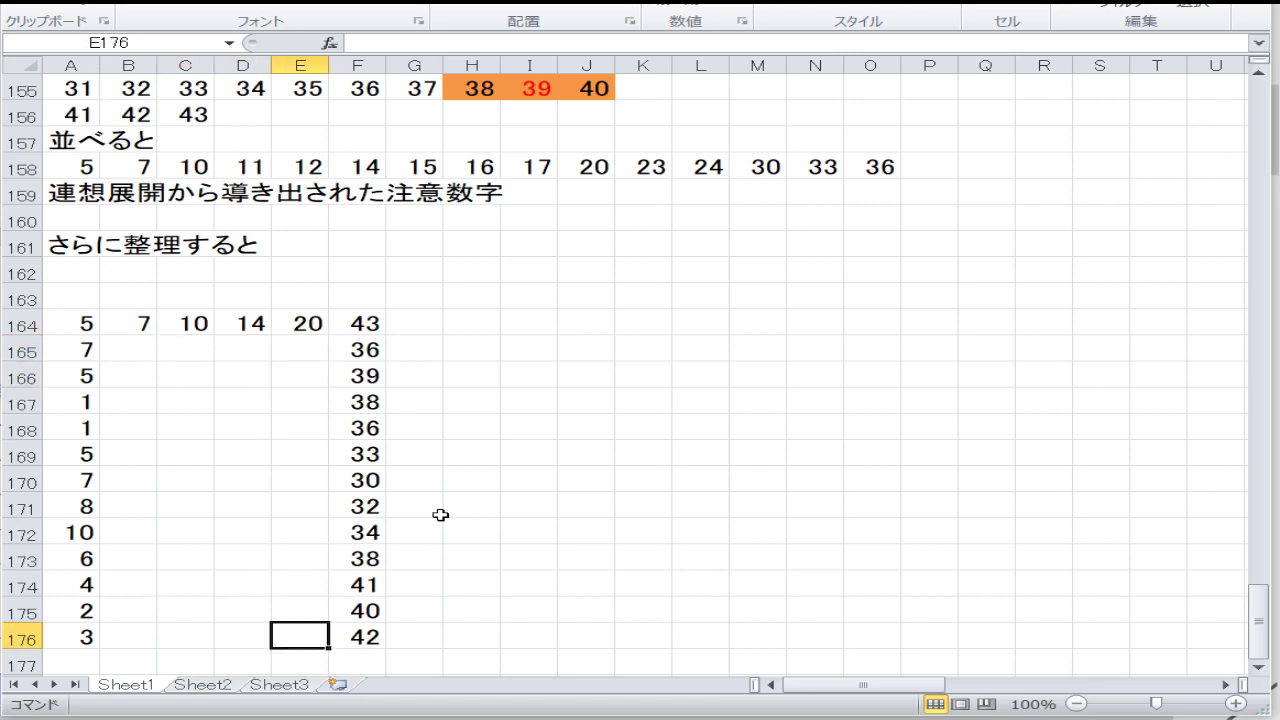
Complete the second prediction row by entering 11, 12, 23 and 24 in B165:E165.
key("Up")
key("Up")
key("Up")
key("Up")
key("Up")
key("Up")
key("Up")
key("Up")
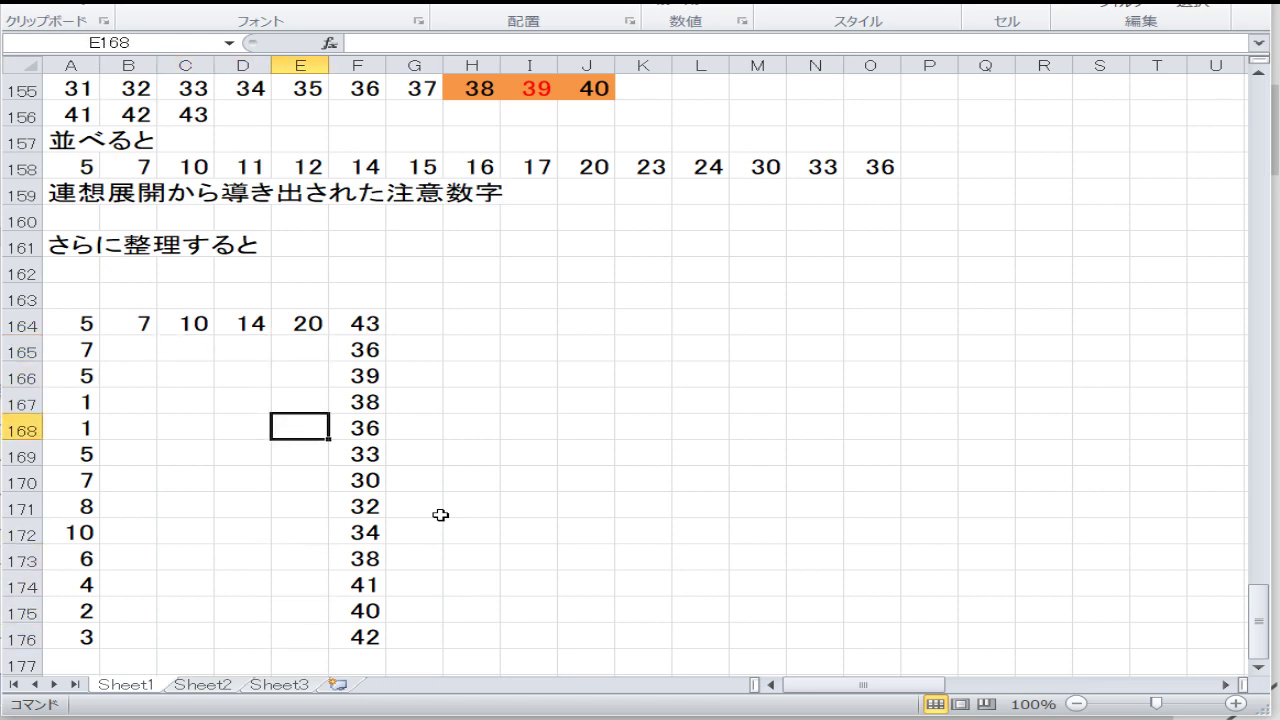
key("Up")
key("Up")
key("Up")
key("Left")
key("Left")
key("Left")
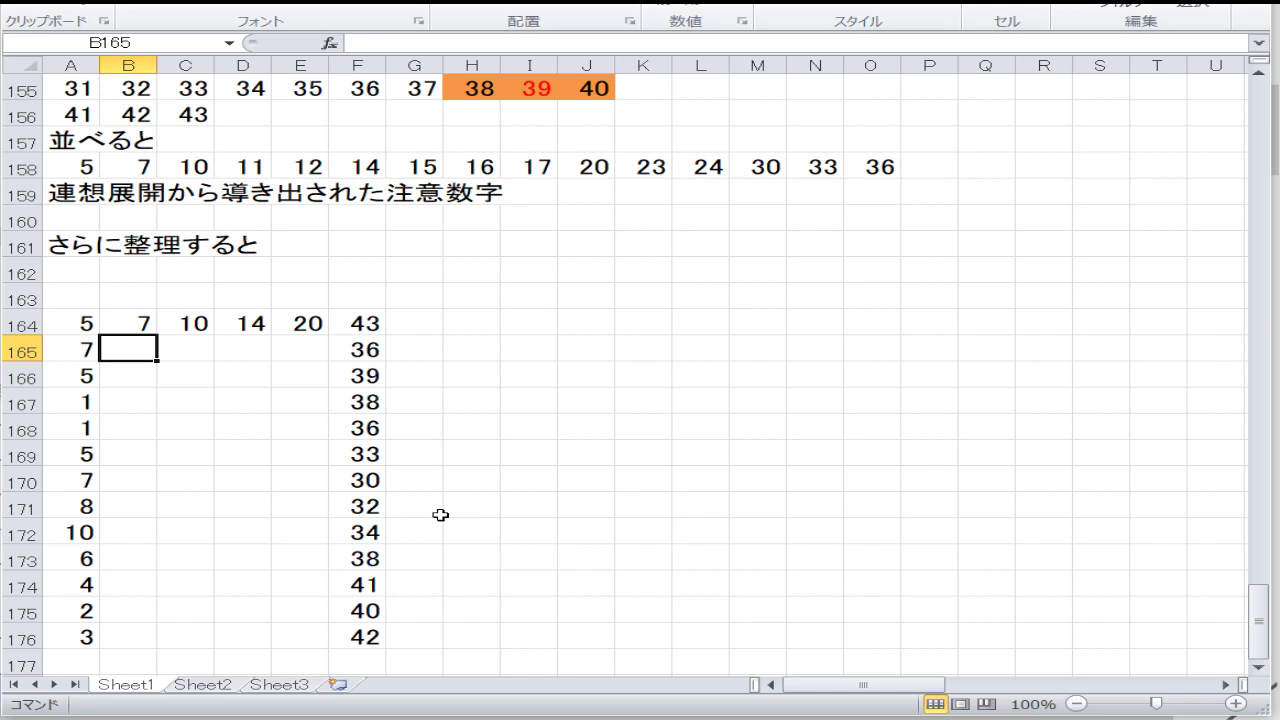
type("11")
key("Tab")
type("12")
key("Tab")
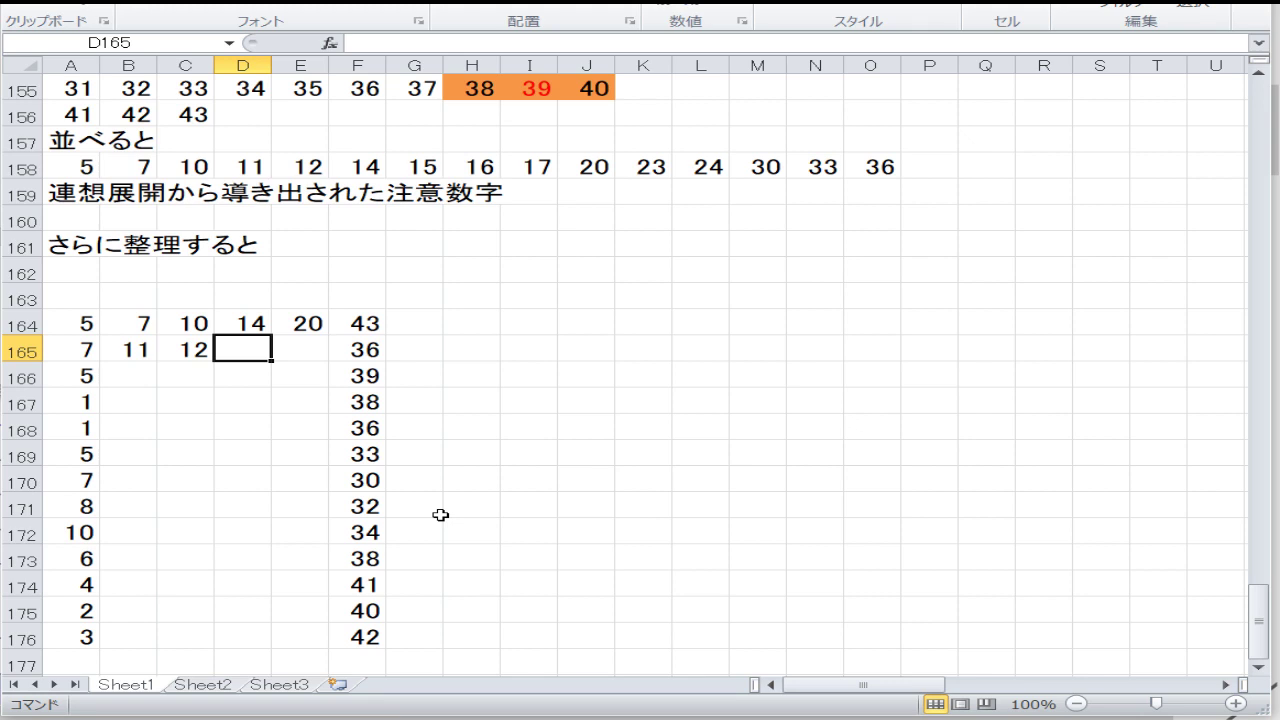
type("23")
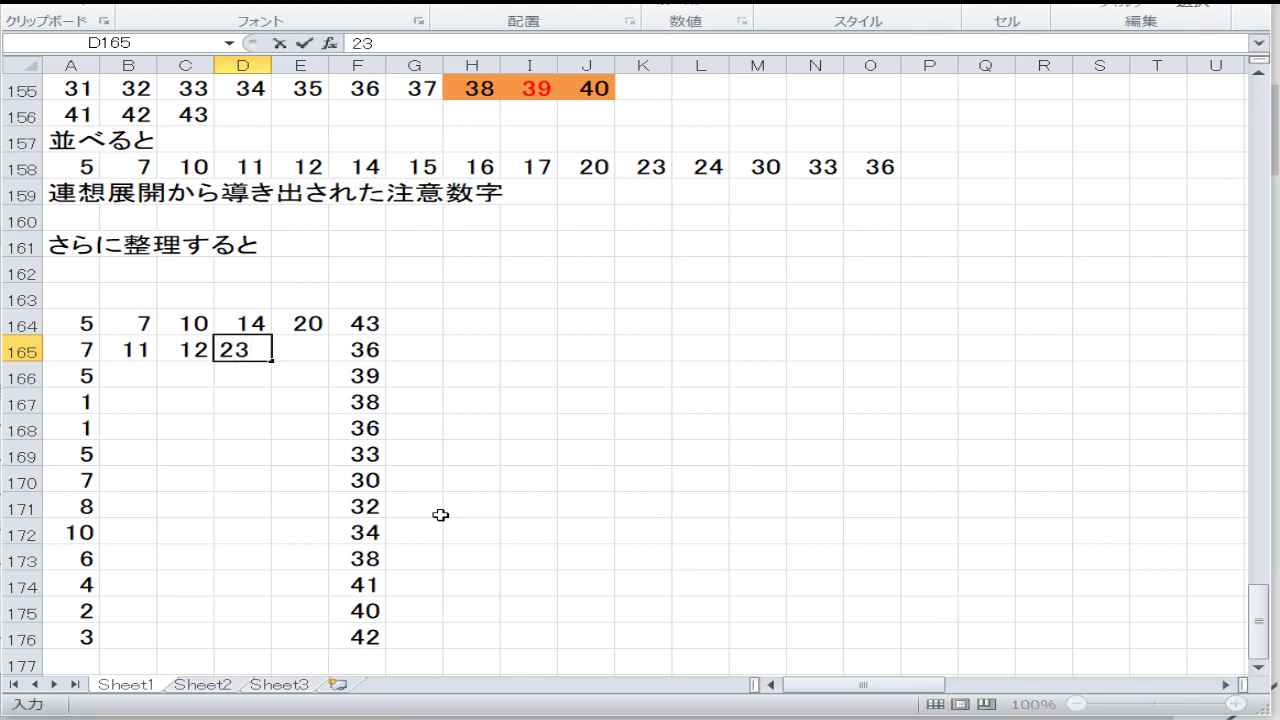
key("Tab")
type("22")
key("BackSpace")
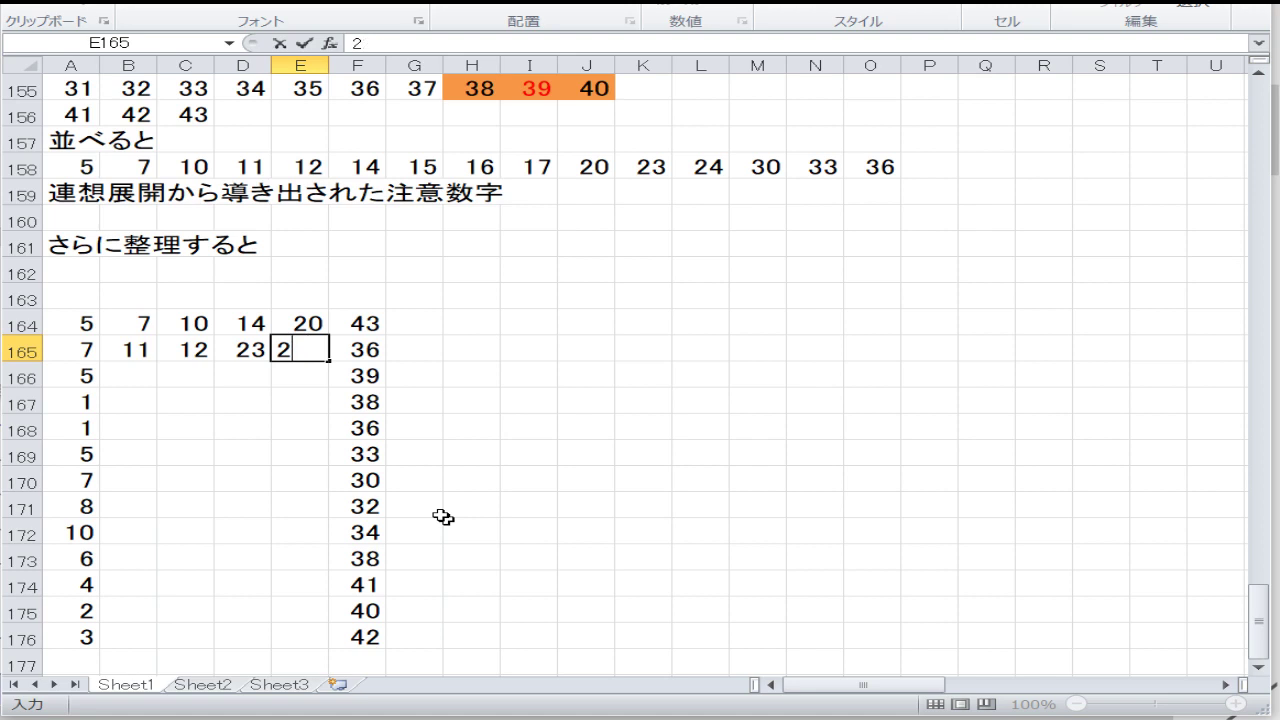
type("4")
key("Return")
Enter the fifth numbers 38, 30 and 28 in E166:E168.
type("38")
key("Return")
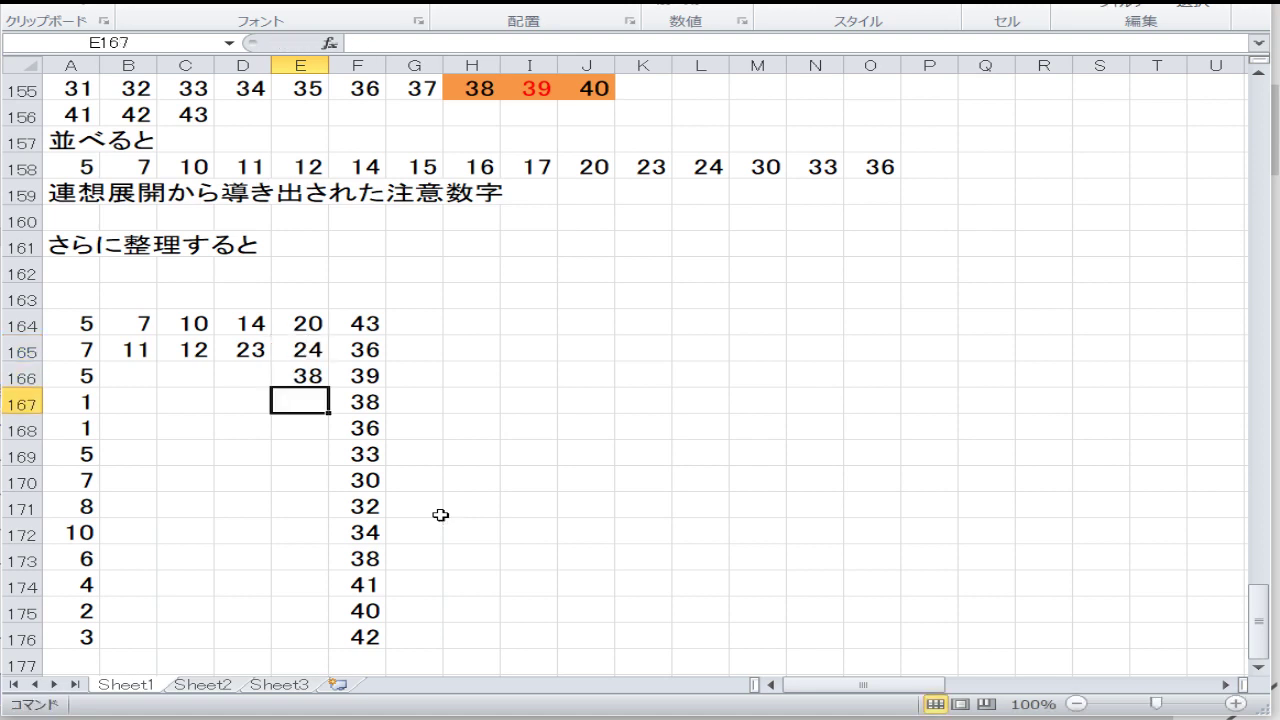
type("30")
key("Return")
type("28")
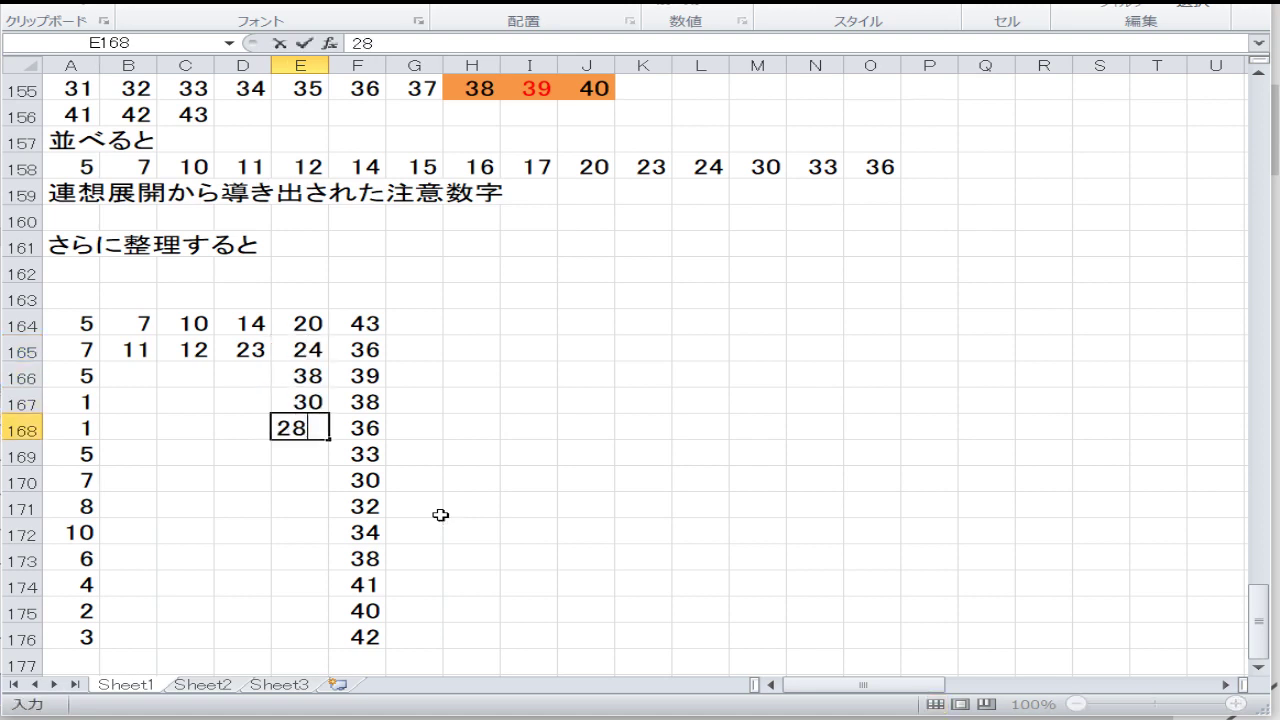
key("Return")
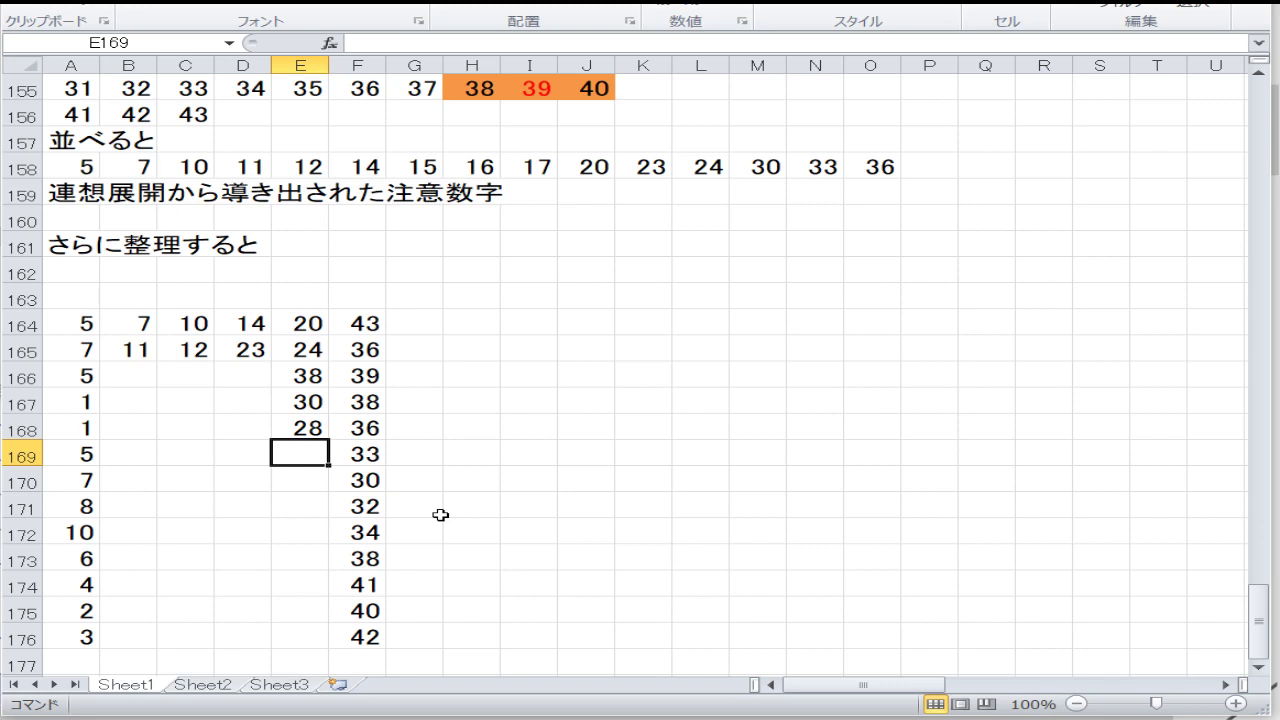
Continue the fifth-number column with 24, 28 and 27 in E169:E171.
type("24")
key("Return")
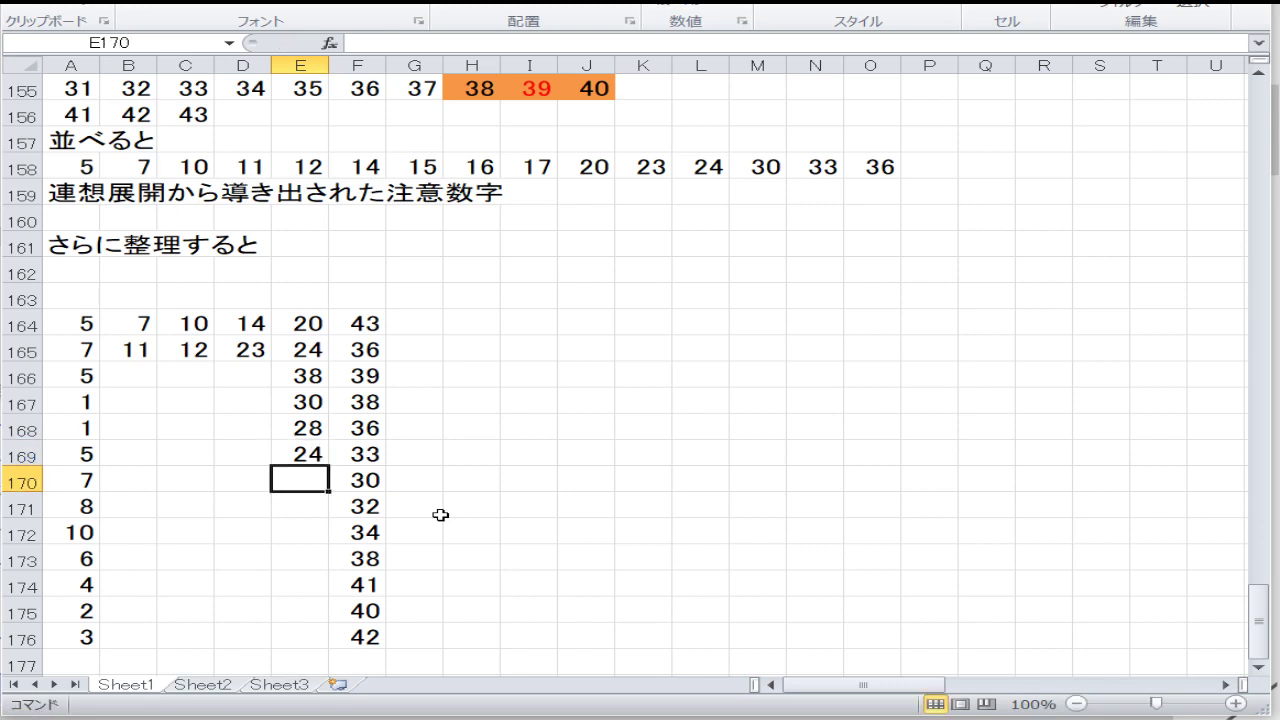
type("28")
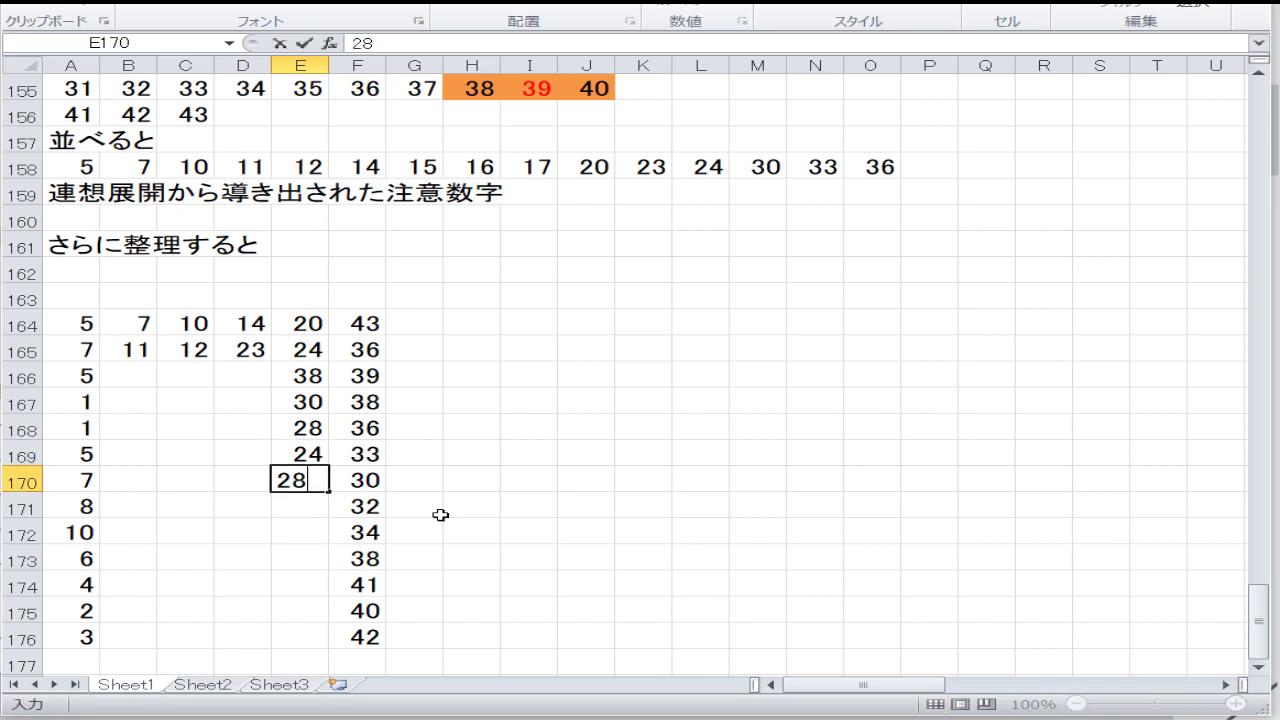
key("Return")
type("27")
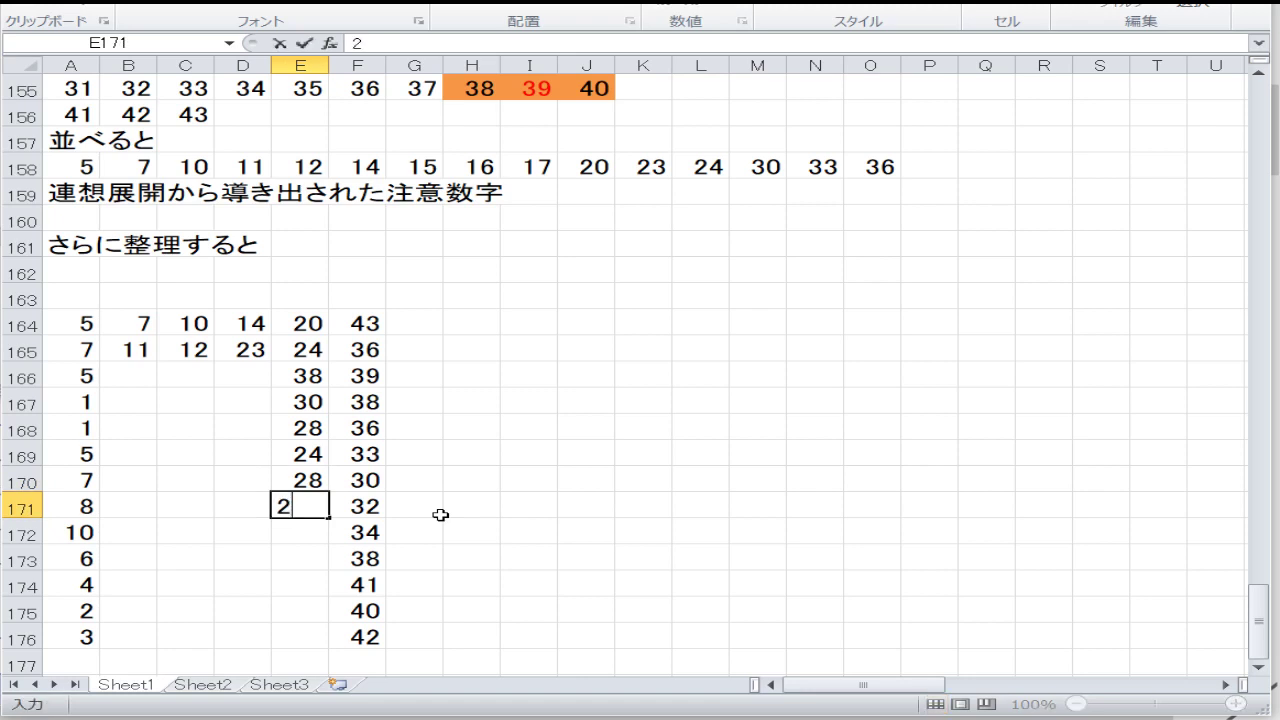
key("Return")
Add 29, 27 and 26 as the fifth numbers in E172:E174.
type("29")
key("Return")
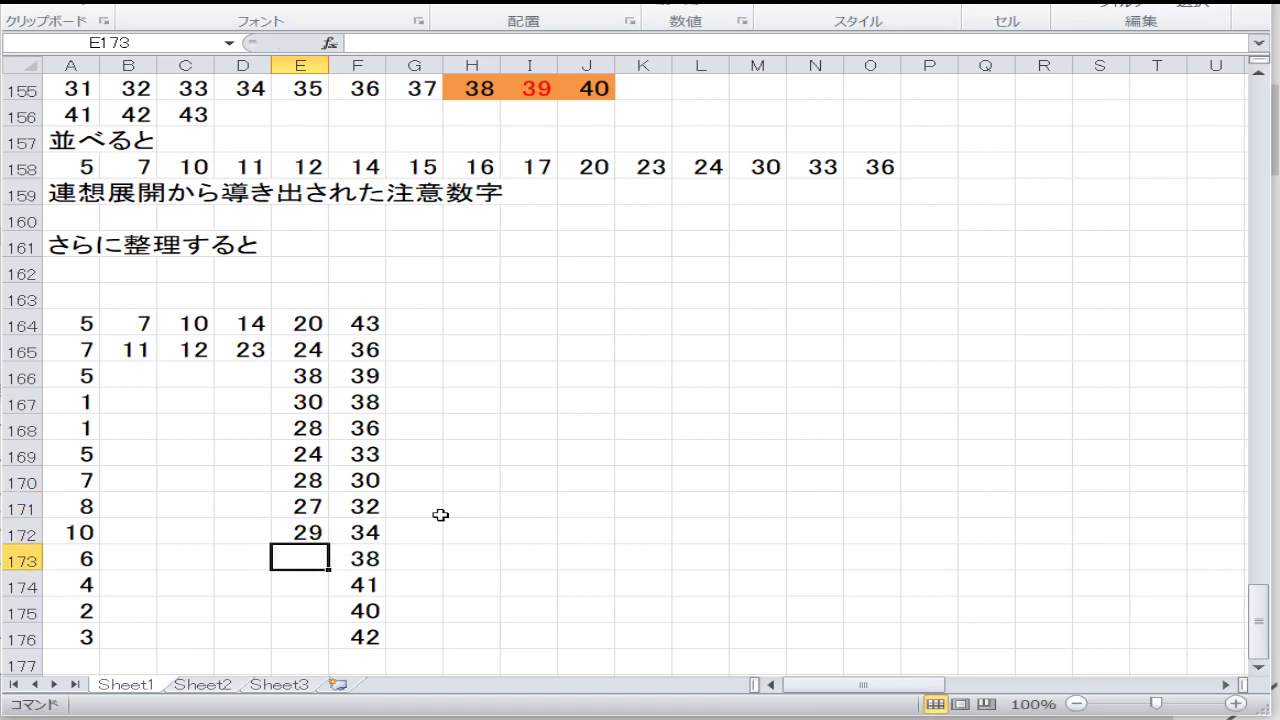
type("27")
key("Return")
type("26")
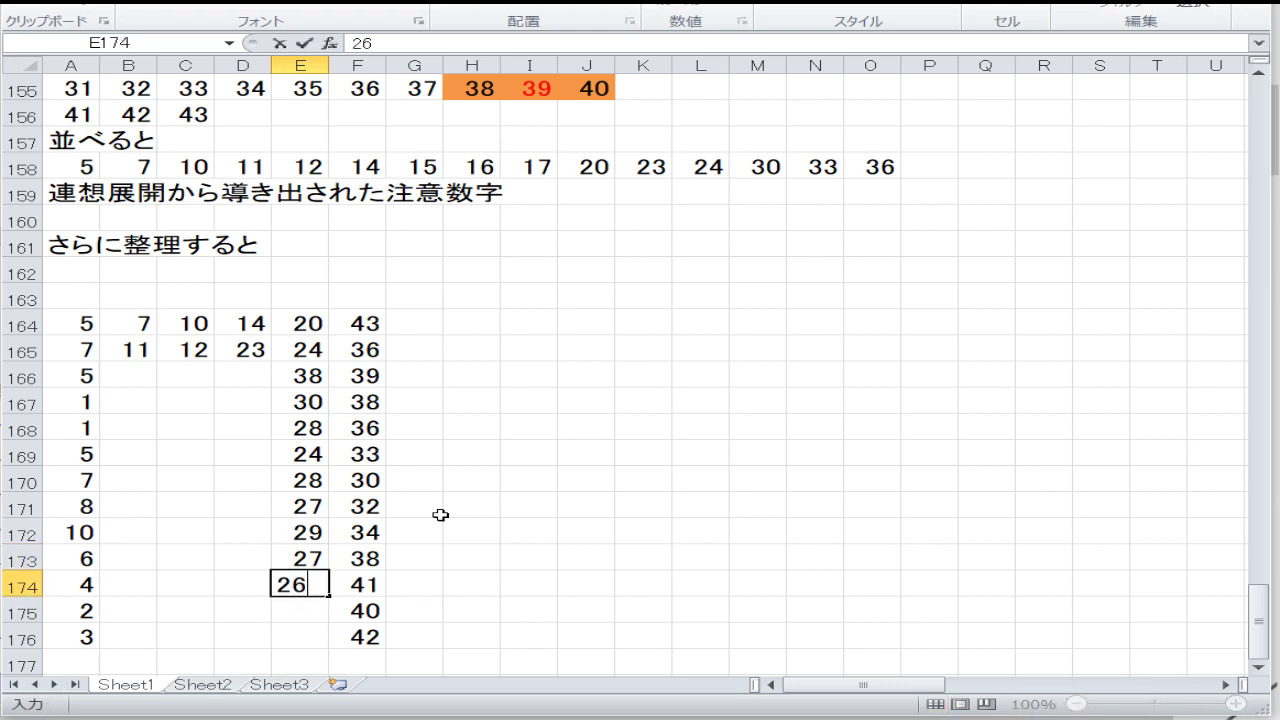
key("Return")
Finish the fifth-number column with 25 in E175 and 23 in E176.
type("25")
key("Return")
type("2")
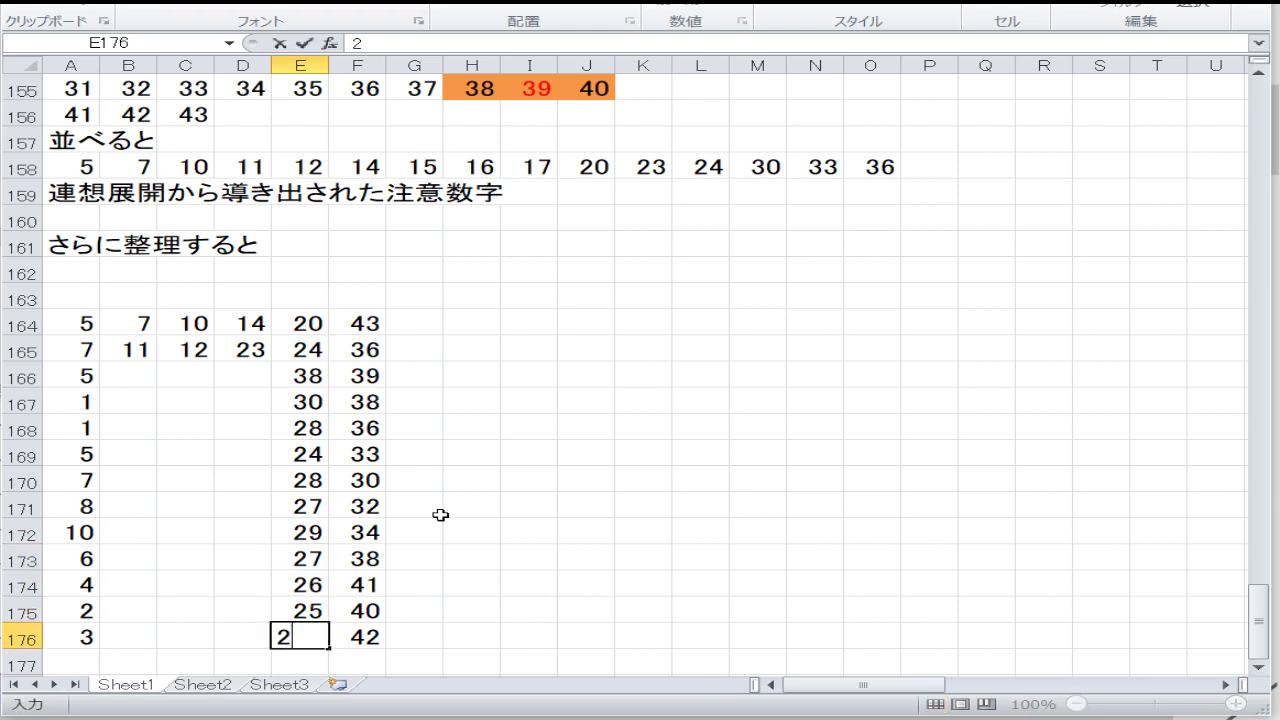
type("3")
key("Return")
Enter the second numbers 9, 7 and 5 in B166:B168.
key("Left")
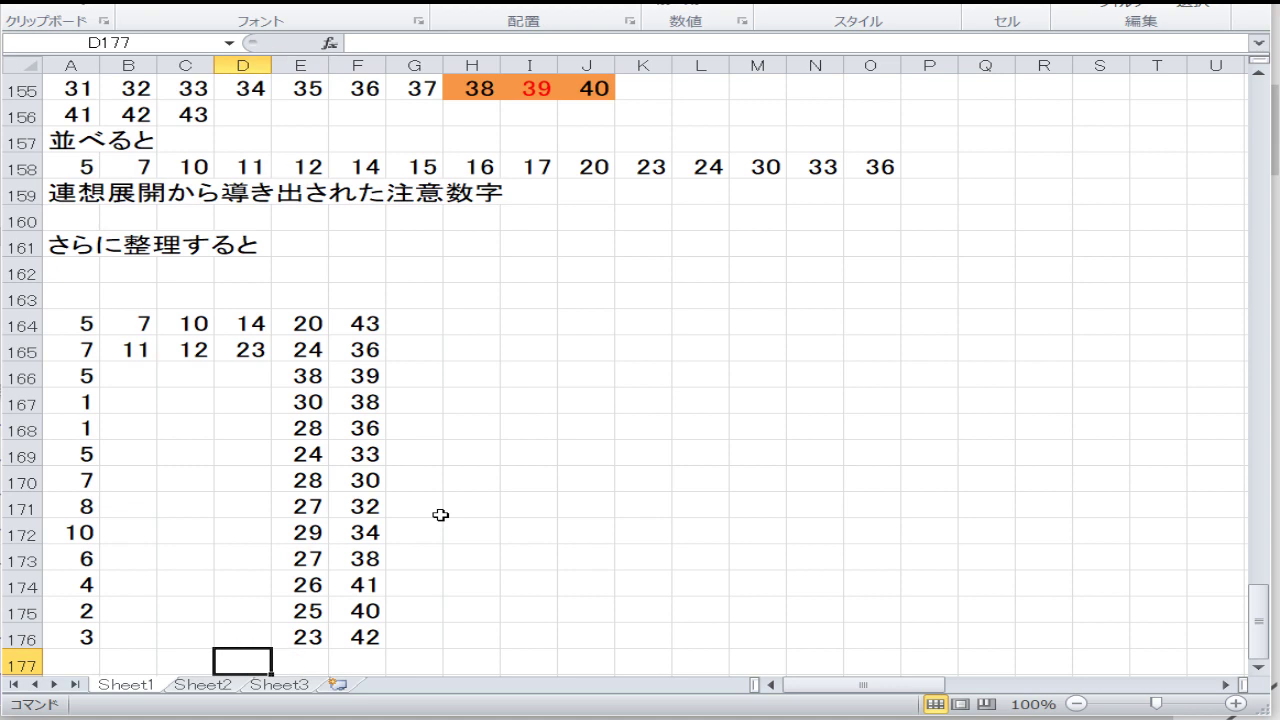
key("Left")
key("Left")
key("Left")
key("Up")
key("Up")
key("Up")
key("Up")
key("Up")
key("Up")
key("Up")
key("Up")
key("Up")
key("Up")
key("Up")
key("Right")
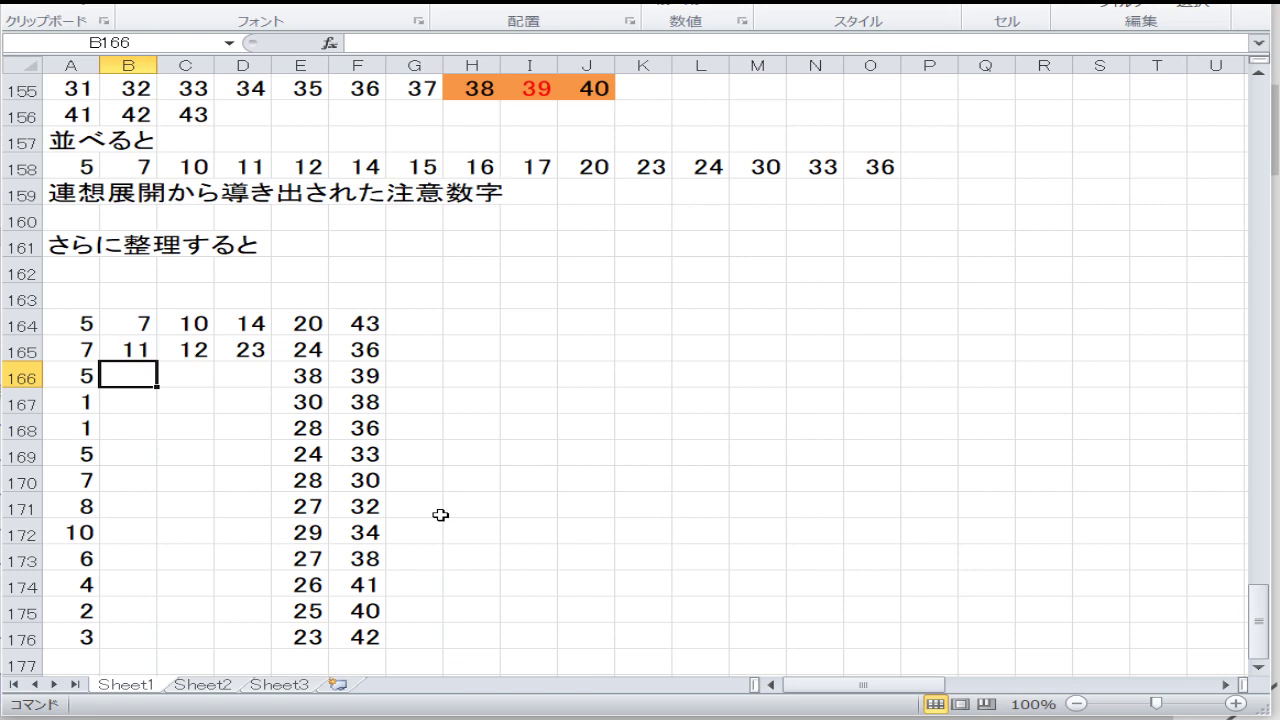
type("9")
key("Return")
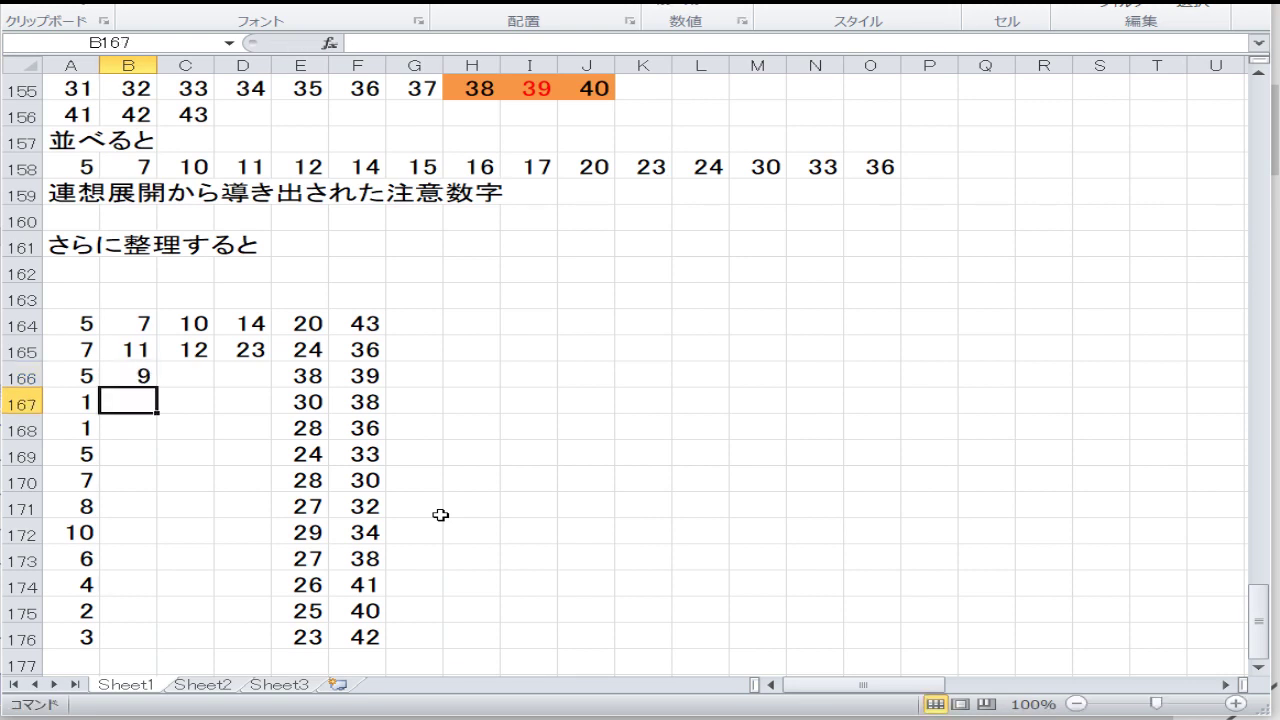
type("7")
key("Return")
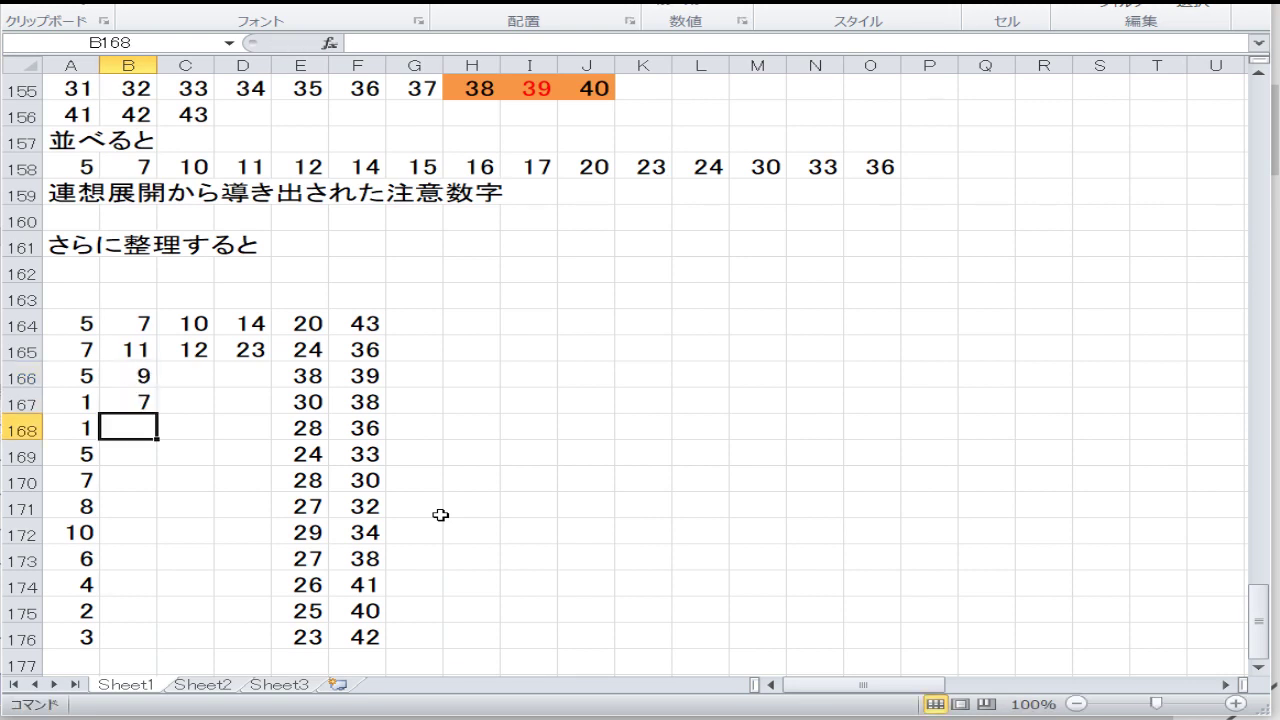
type("5")
key("Return")
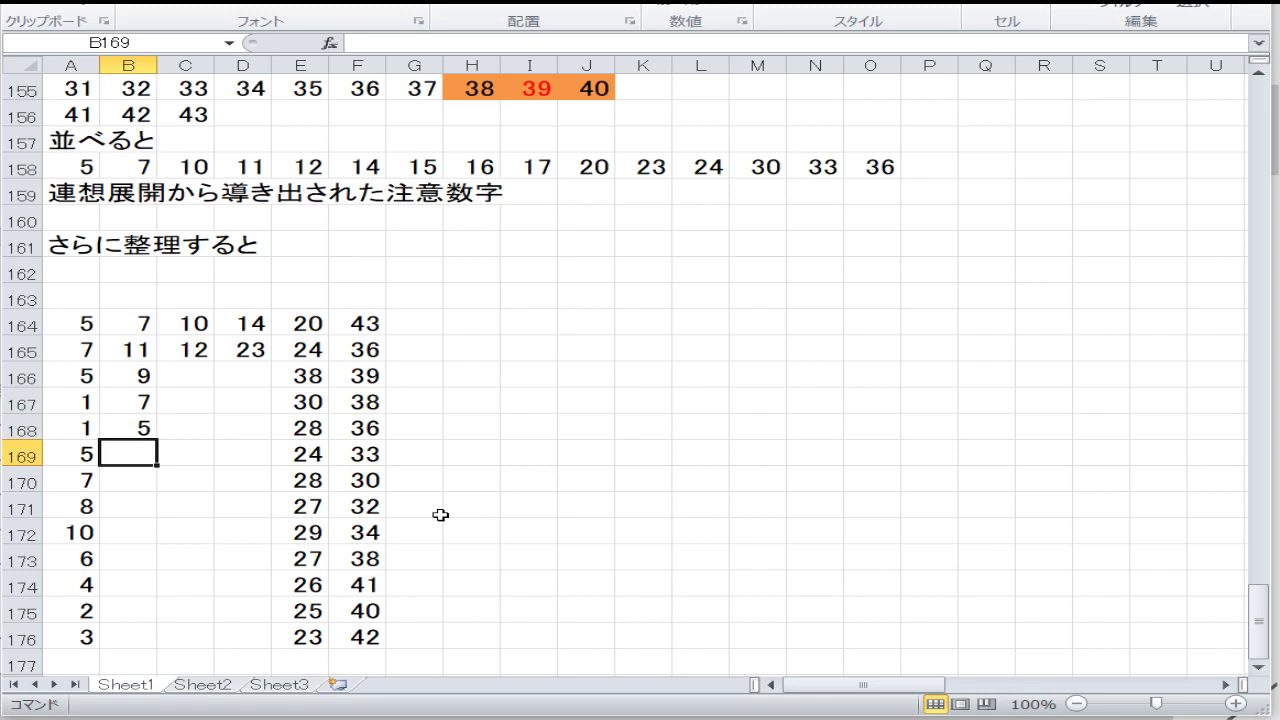
Continue the second-number column with 10, 14 and 15 in B169:B171.
type("10")
key("Return")
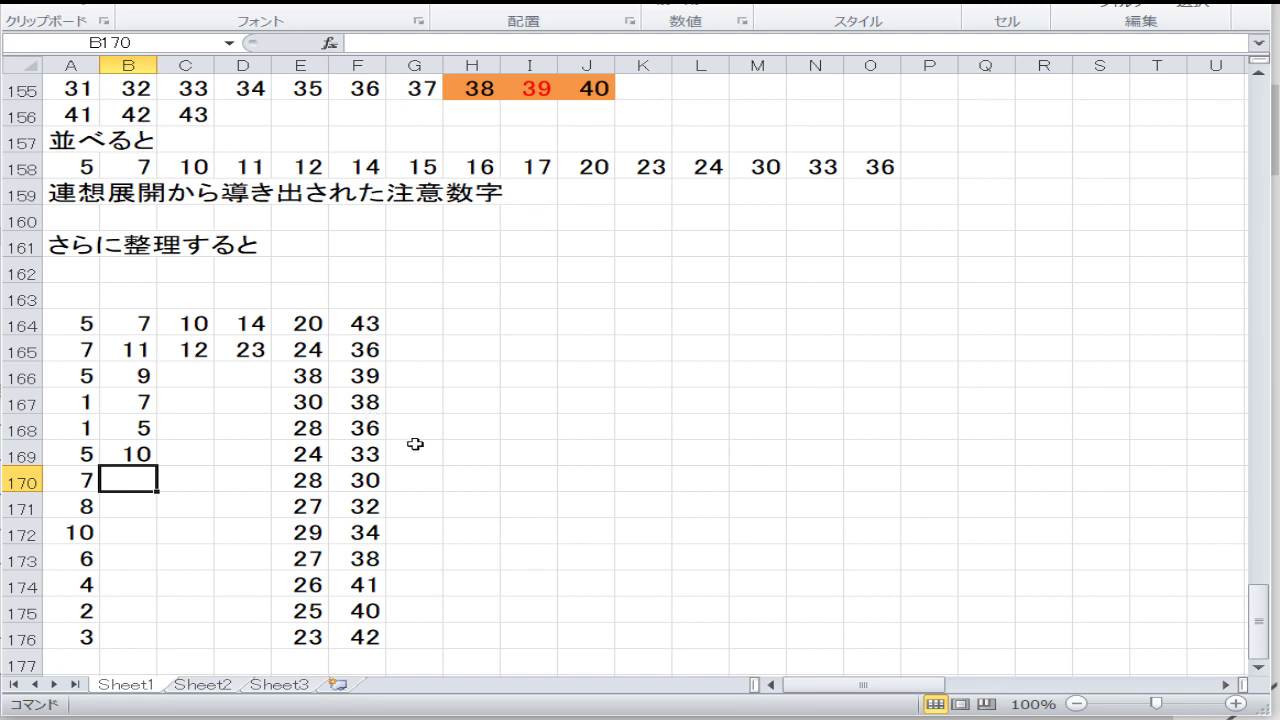
type("14")
key("Return")
type("15")
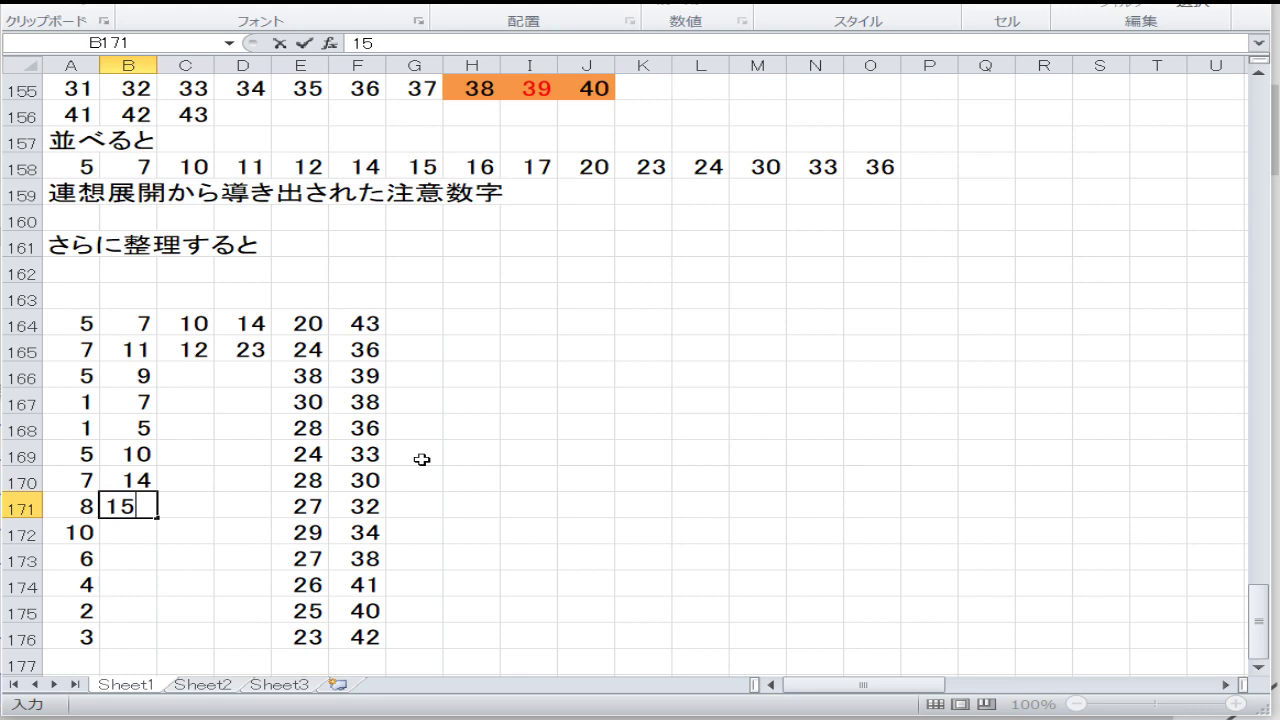
key("Return")
Enter 16 as the second number in B172, and 14 and 17 in B173:C173.
type("16")
key("Return")
type("14")
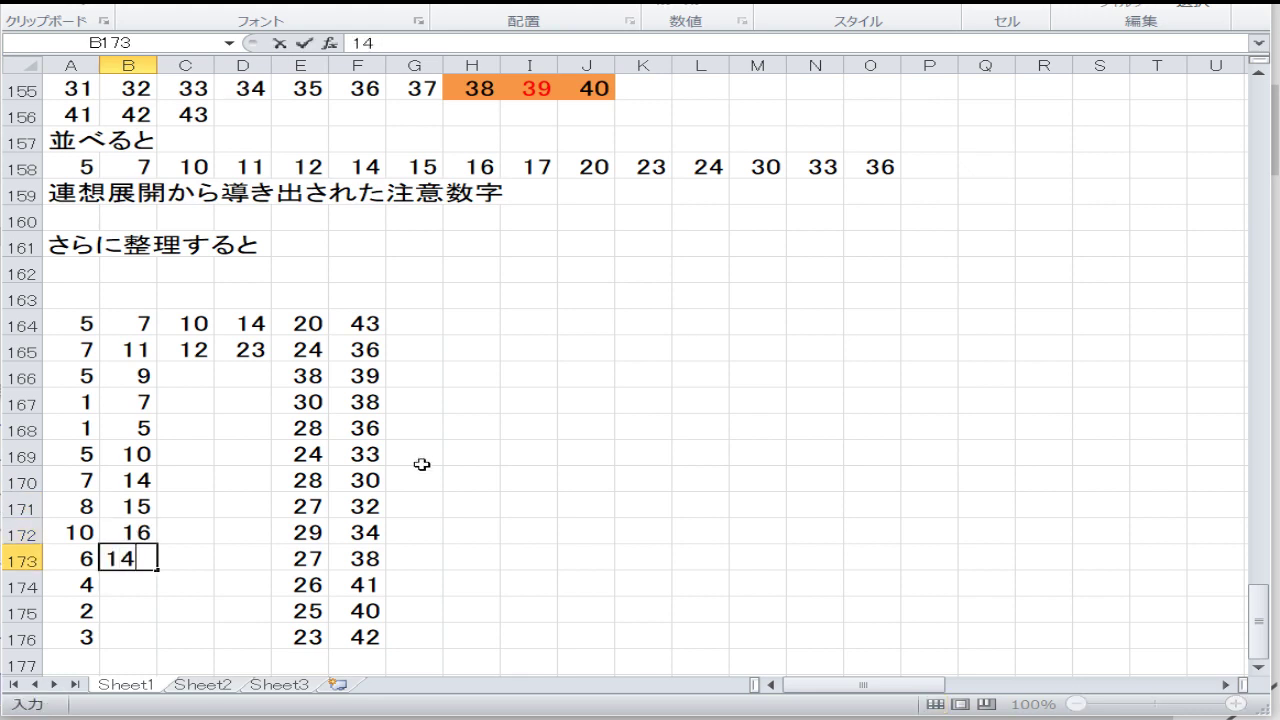
key("Return")
key("Up")
key("Right")
type("17")
key("Return")
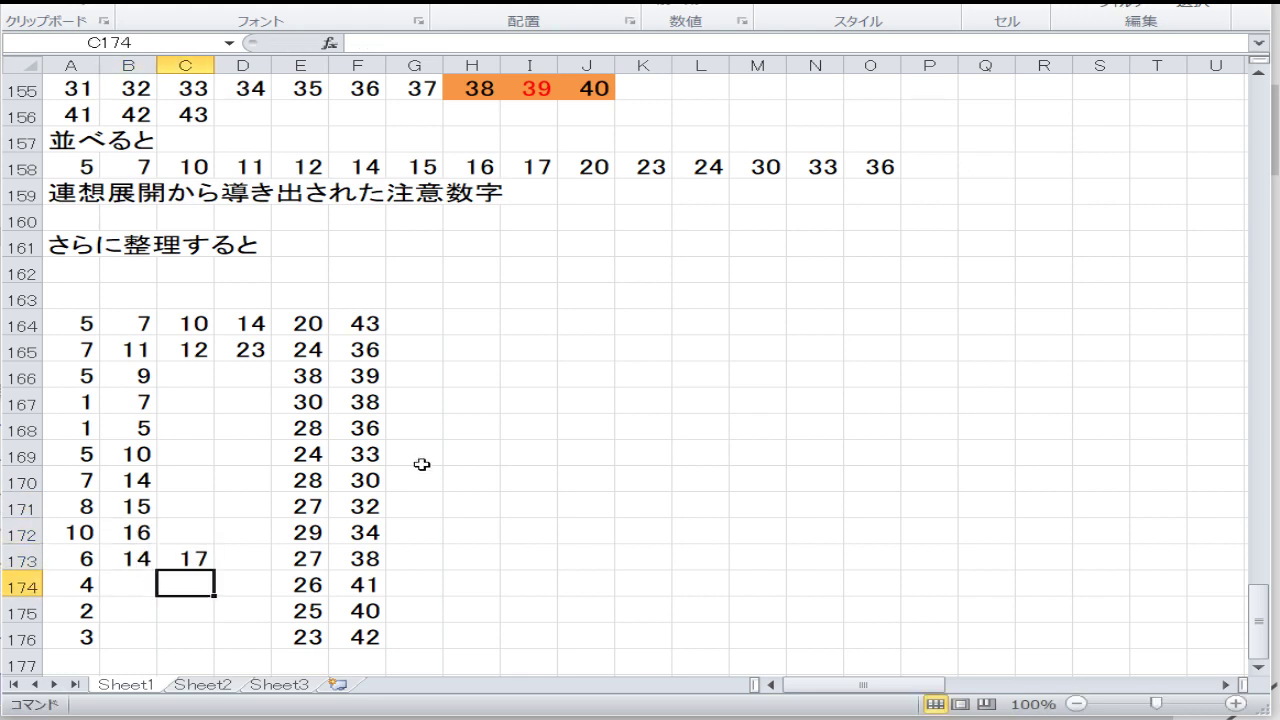
Fill the middle numbers of row 174 with 16, 18 and 20 in B174:D174.
key("Left")
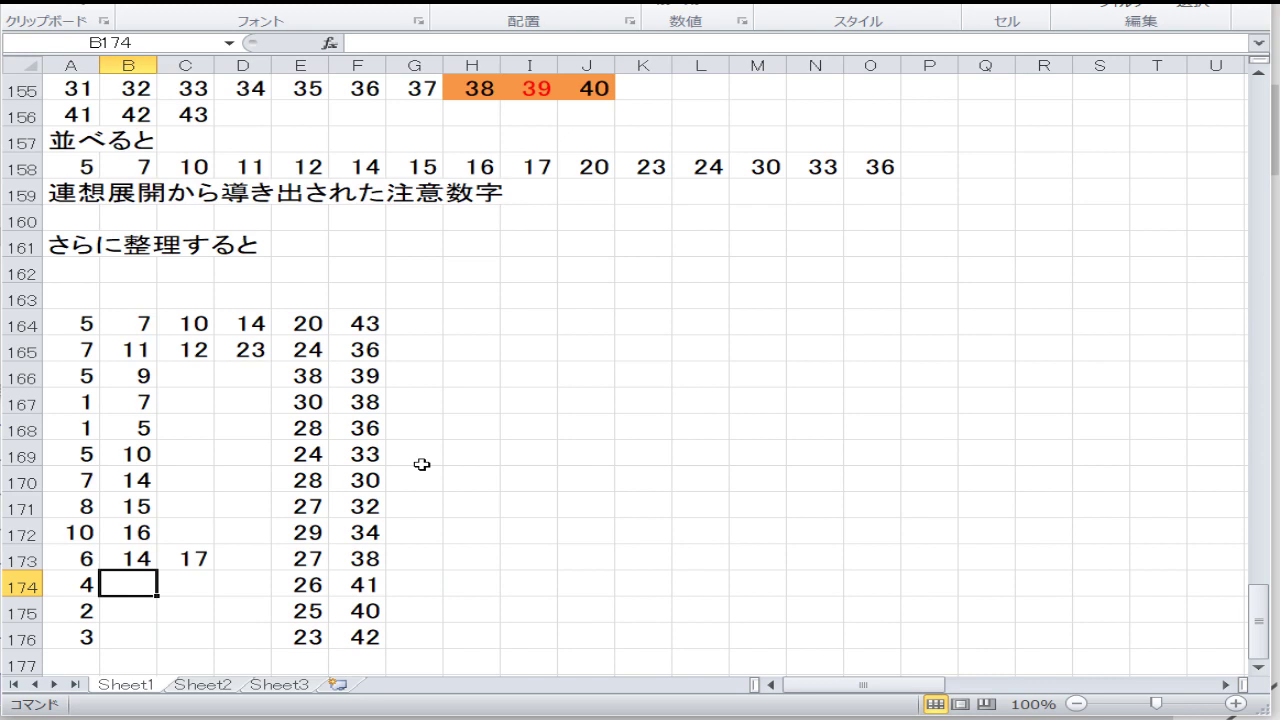
type("16")
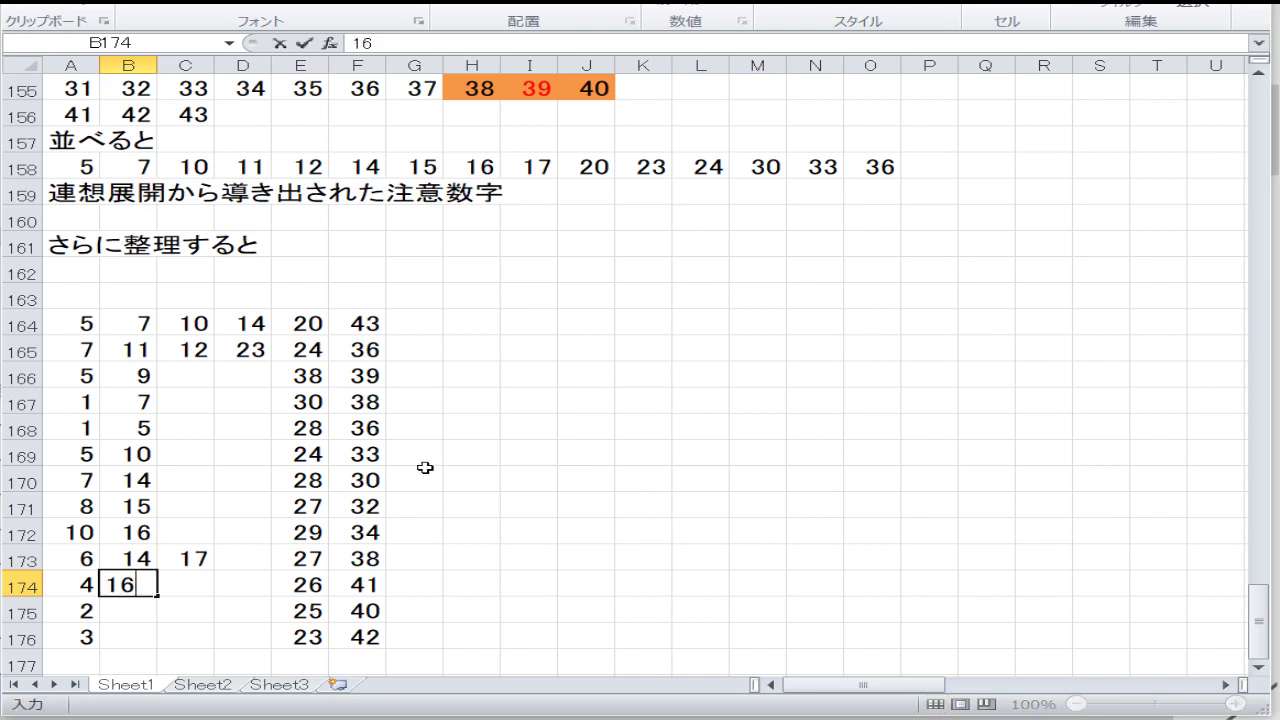
key("Return")
key("Up")
key("Right")
type("18")
key("Return")
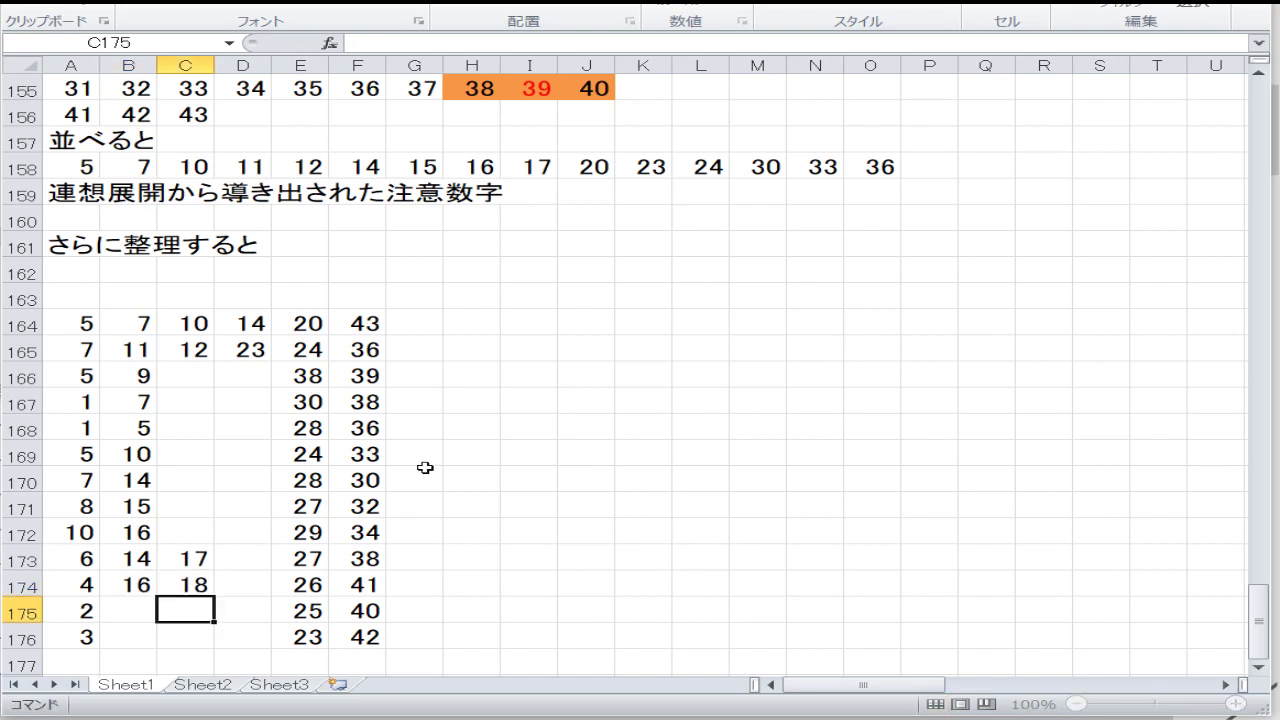
key("Up")
key("Right")
type("20")
key("Return")
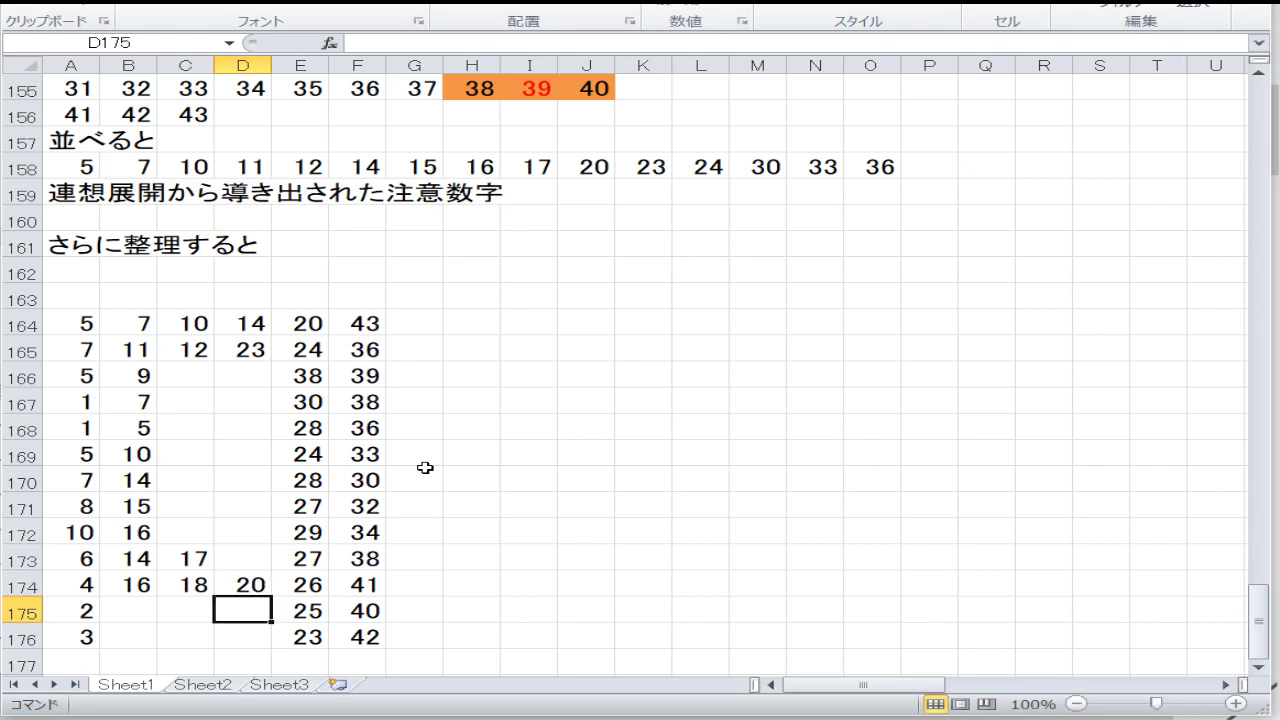
Finish the second-number column with 8 in B175 and 9 in B176.
key("Left")
key("Left")
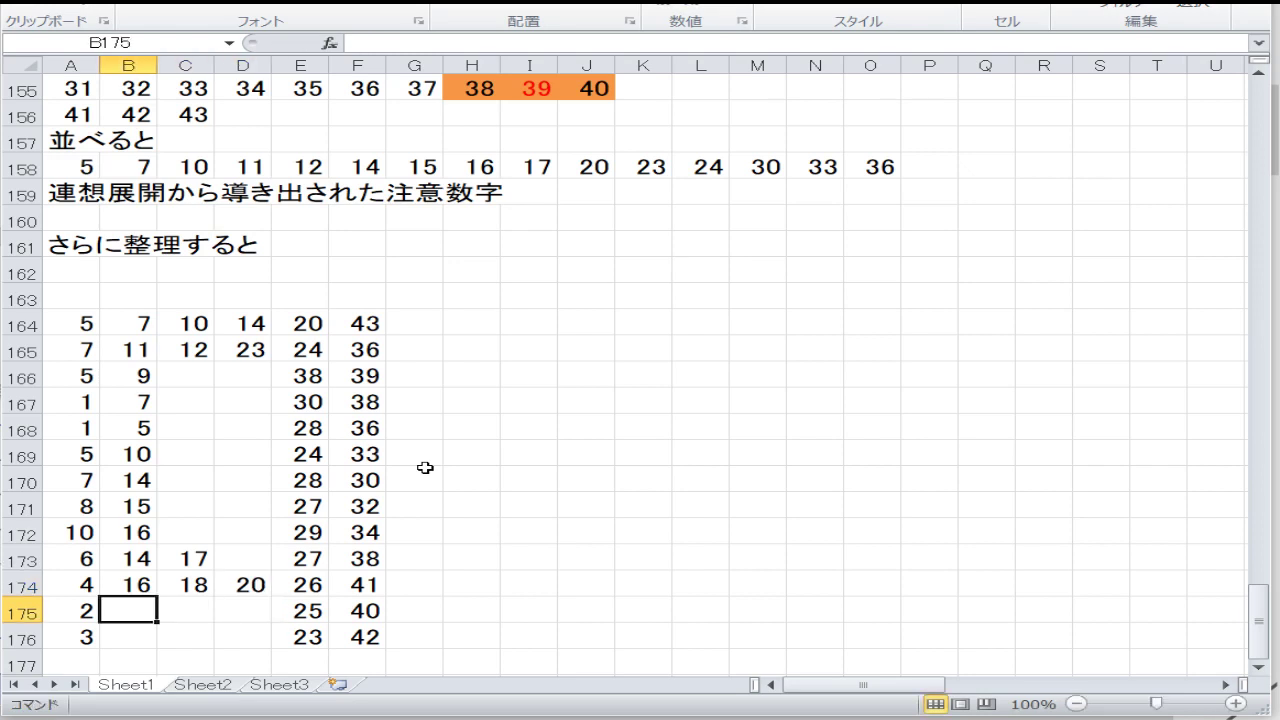
type("8")
key("Return")
type("9")
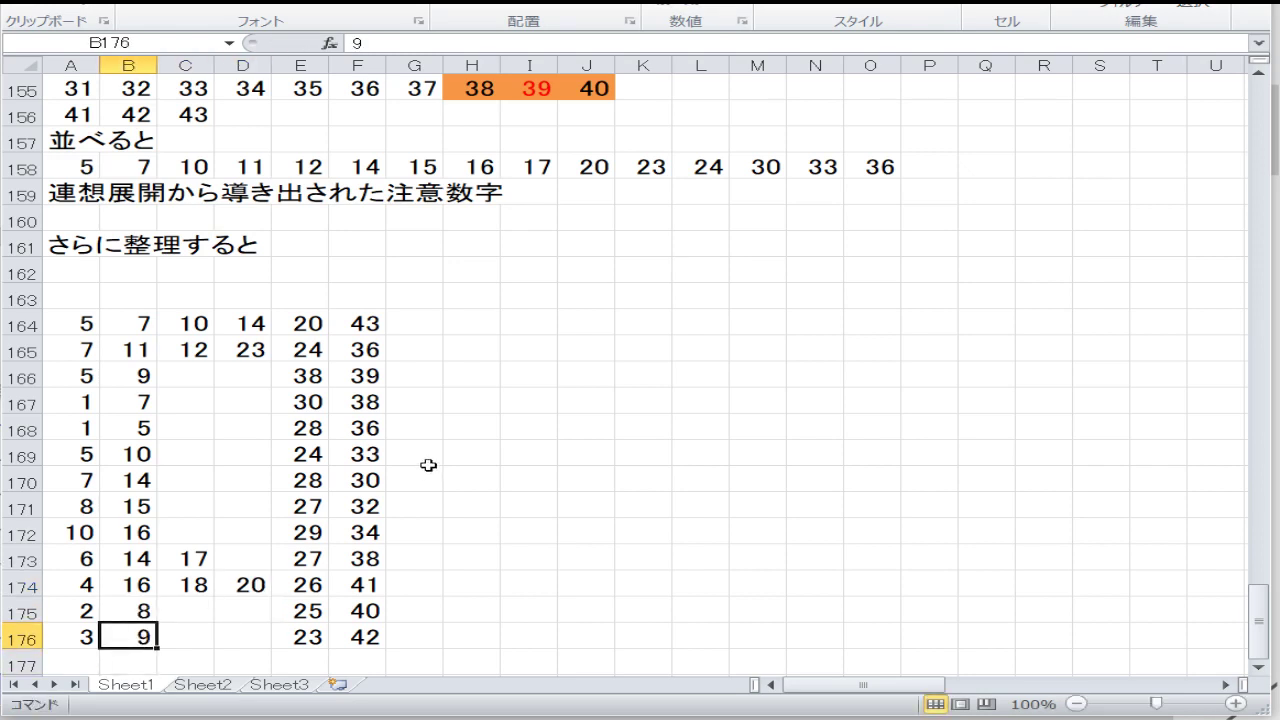
key("Tab")
Enter 12 as the third number of the prediction row in C166.
key("Up")
key("Up")
key("Up")
key("Up")
key("Up")
key("Up")
key("Up")
key("Up")
key("Up")
key("Up")
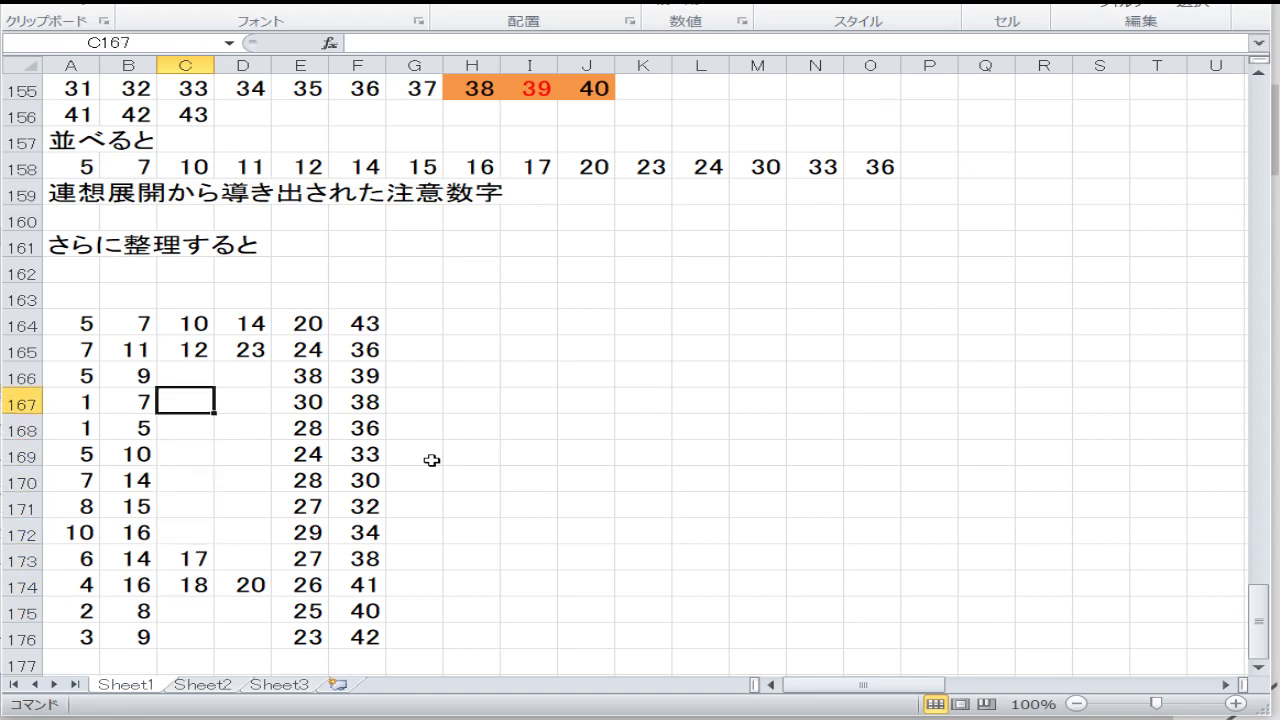
type("12")
key("Tab")
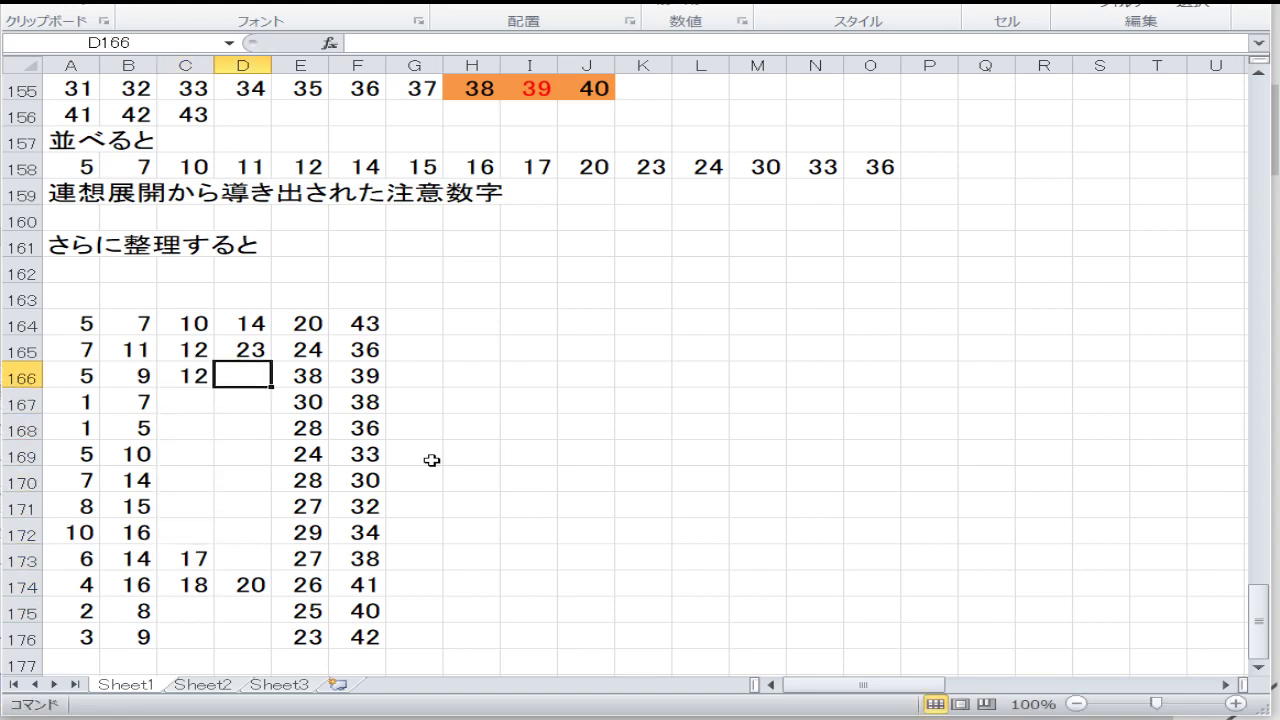
Enter 14 as the fourth number in D166, and 14 and 16 as the middle numbers in C167:D167.
type("14")
key("Down")
key("Left")
type("14")
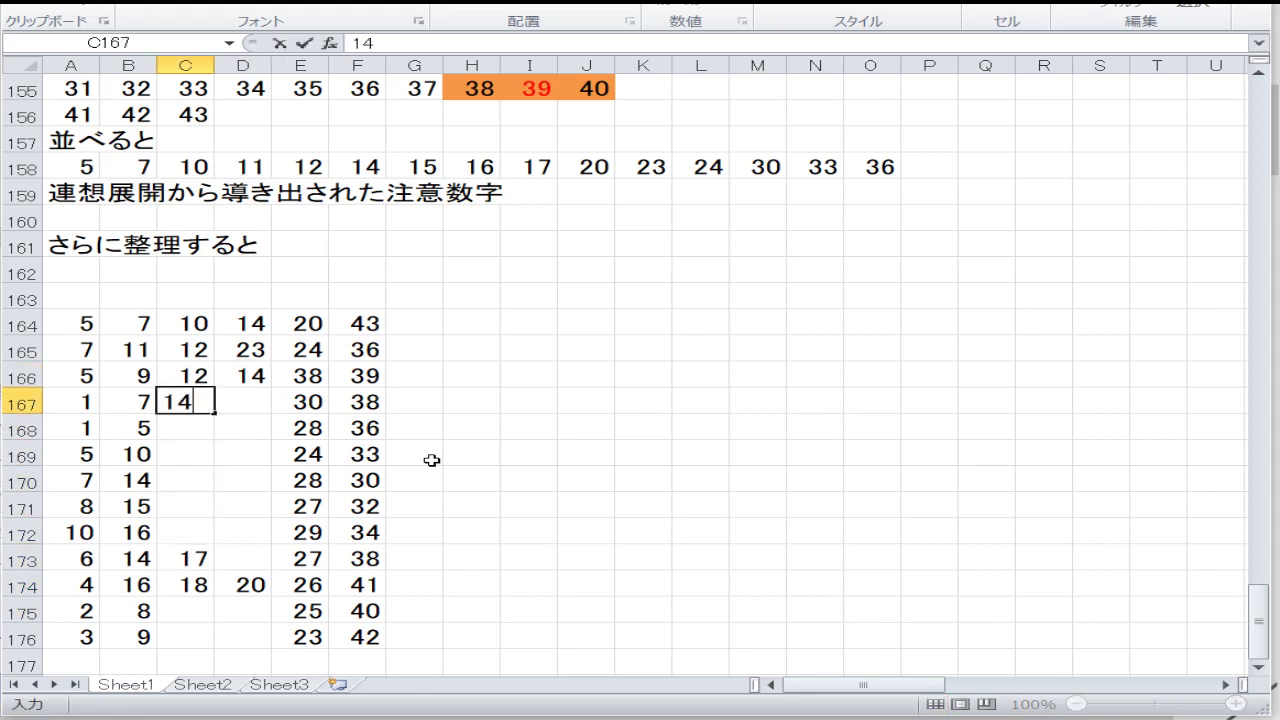
key("Return")
key("Up")
key("Right")
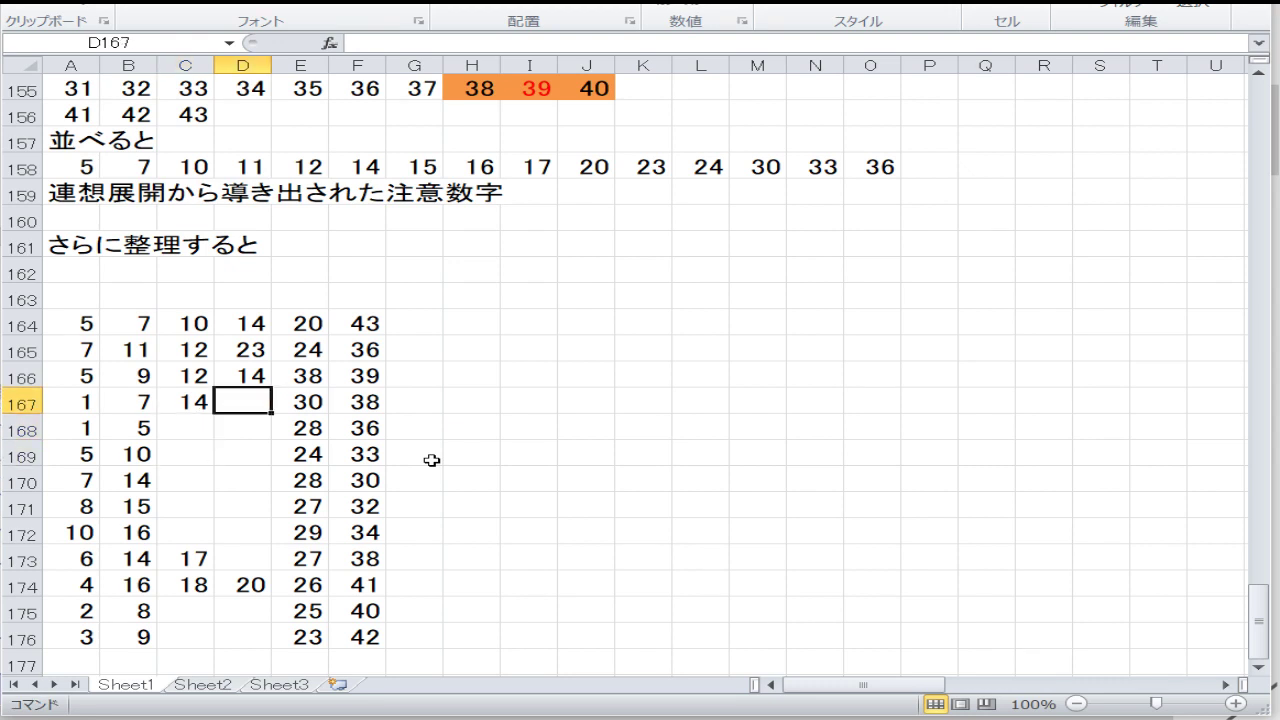
type("166")
key("Return")
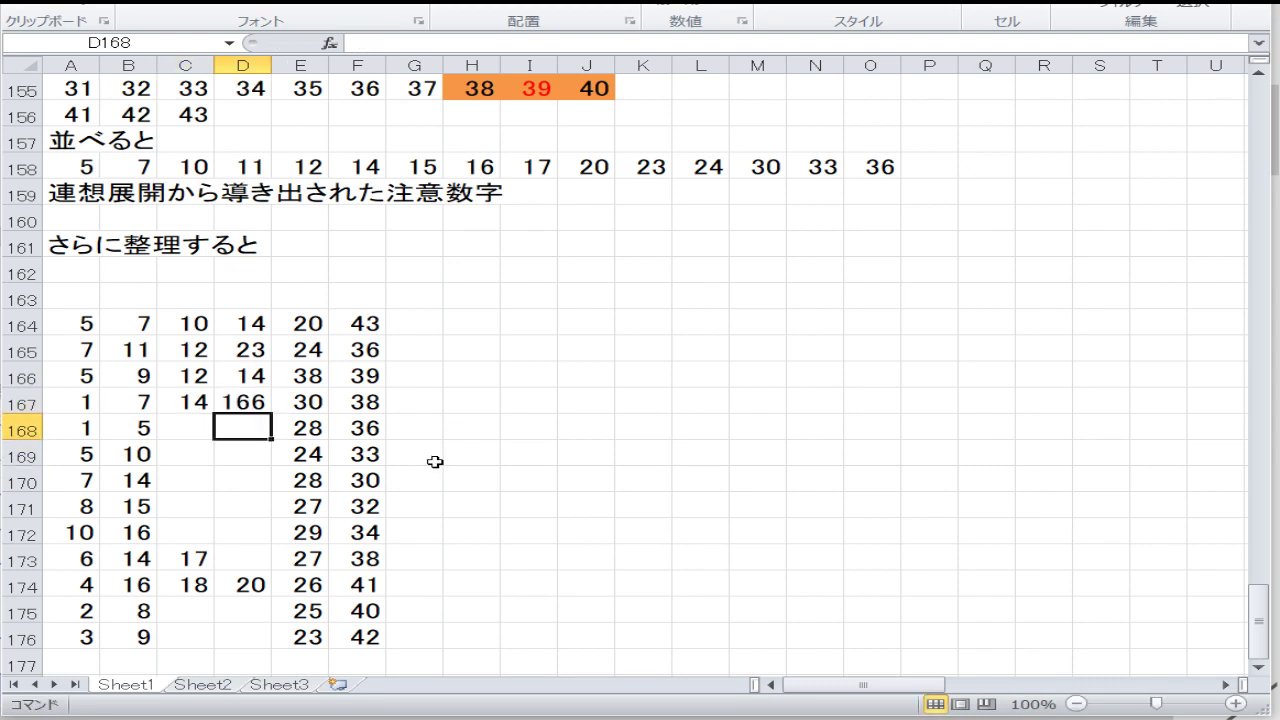
key("Up")
type("16")
key("Return")
Fill the third and fourth numbers of row 168 with 20 in C168 and 24 in D168.
type("24")
key("Return")
key("Up")
key("Left")
type("2")
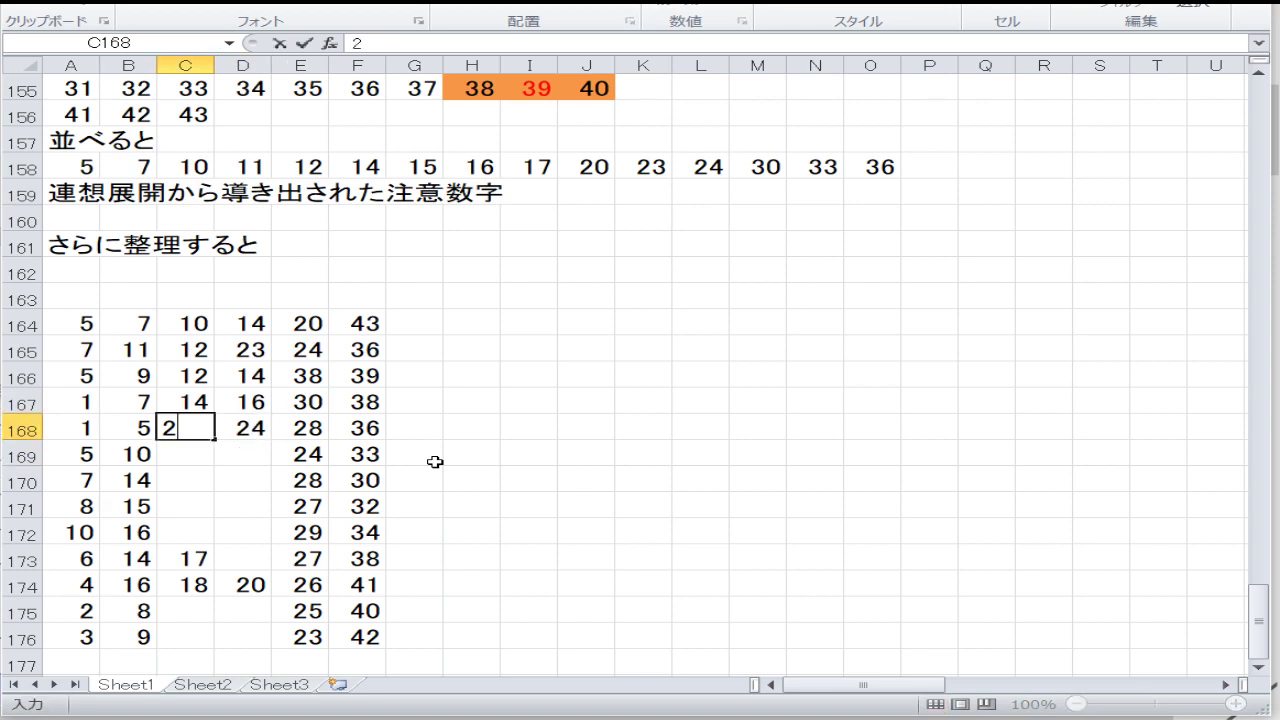
type("0")
key("Return")
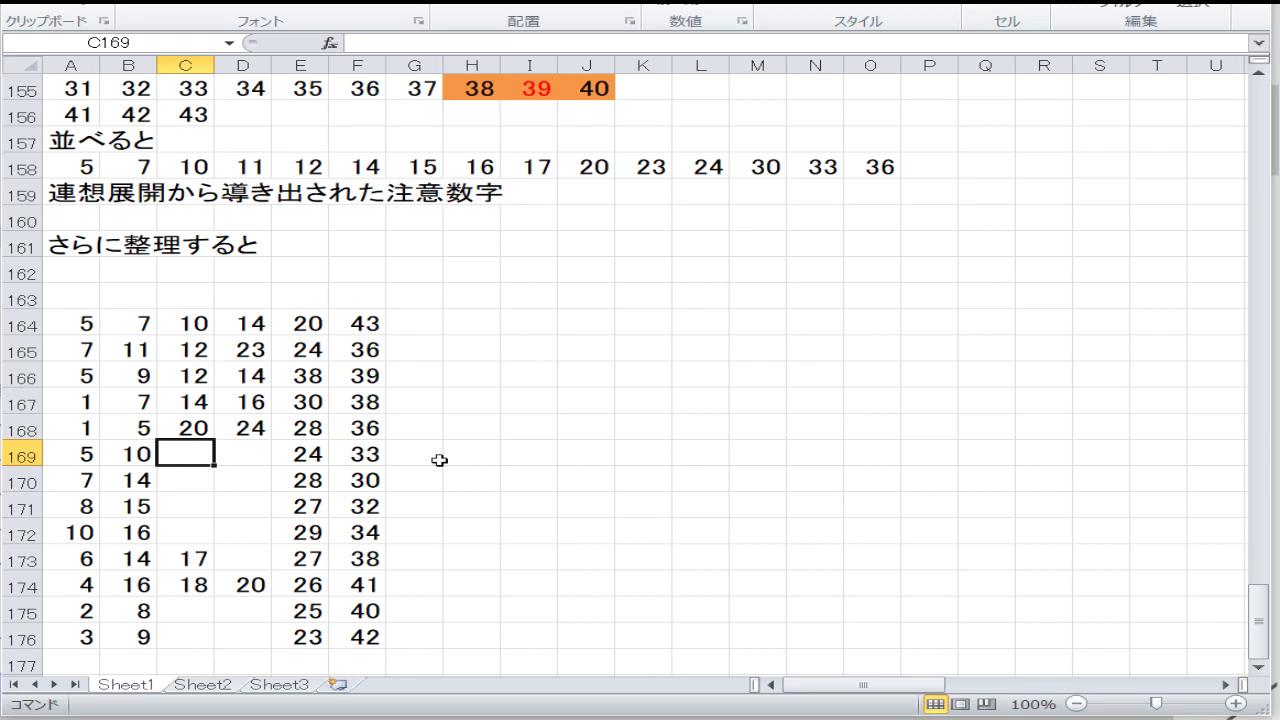
Enter 15 and 22 as the third and fourth numbers in C169:D169.
type("15")
key("Tab")
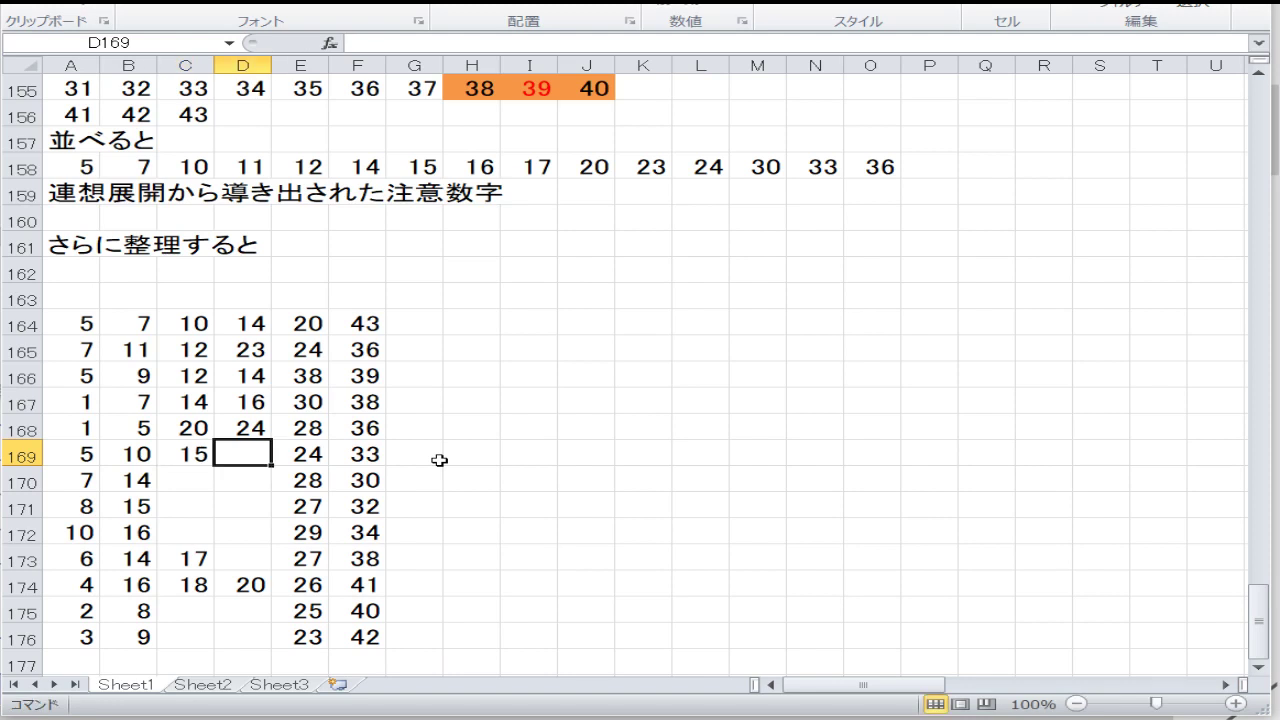
type("22")
key("Return")
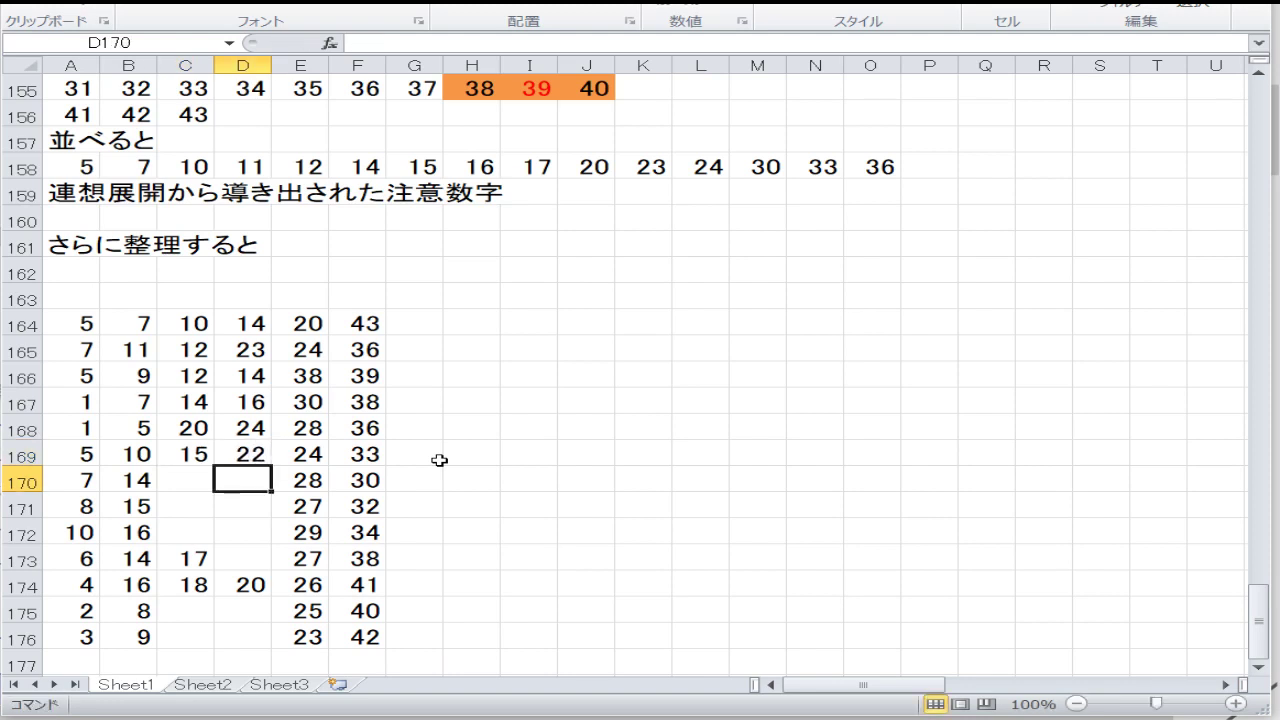
Fill the empty cells of row 170 with 21 in C170 and 25 in D170.
key("Left")
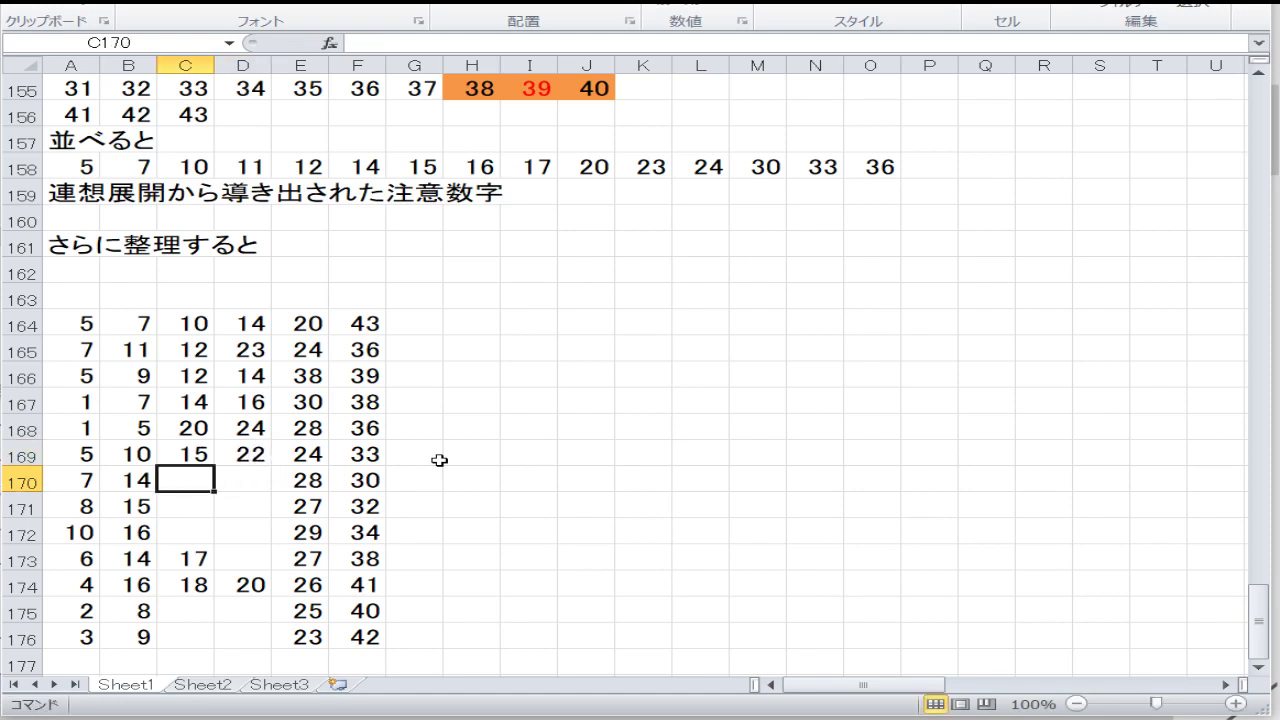
type("21")
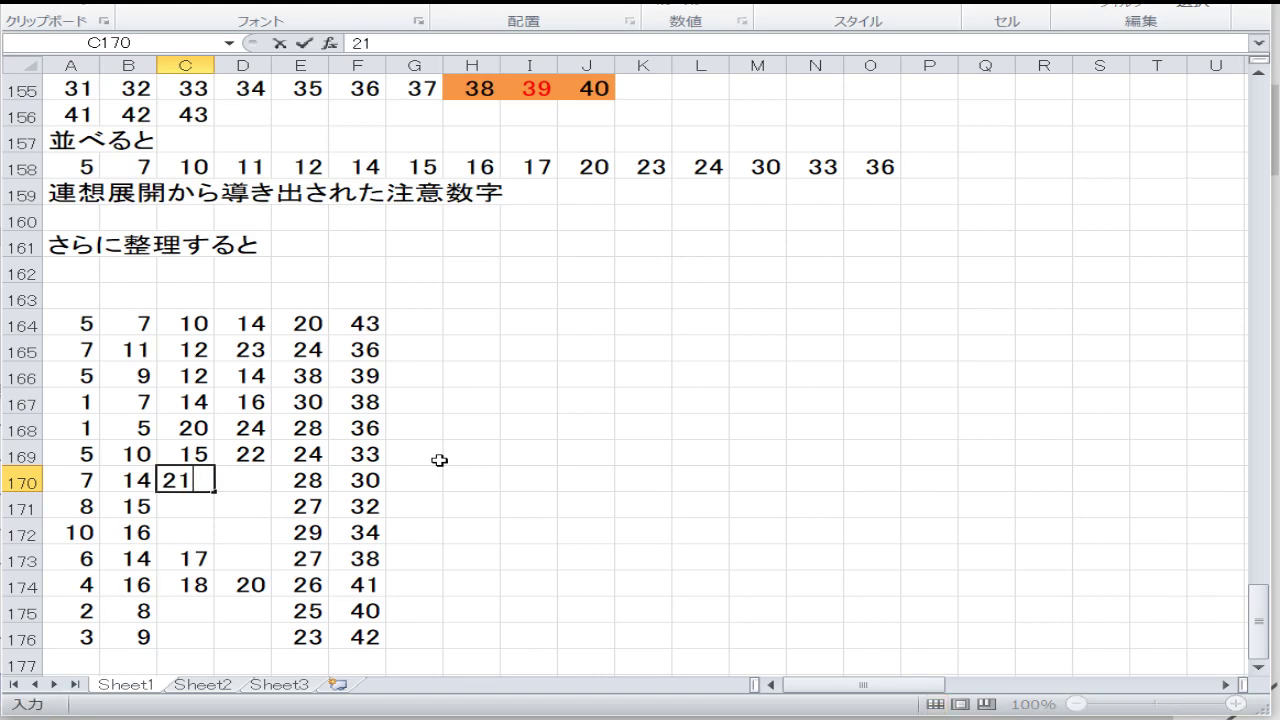
key("Return")
key("Up")
key("Right")
type("25")
key("Return")
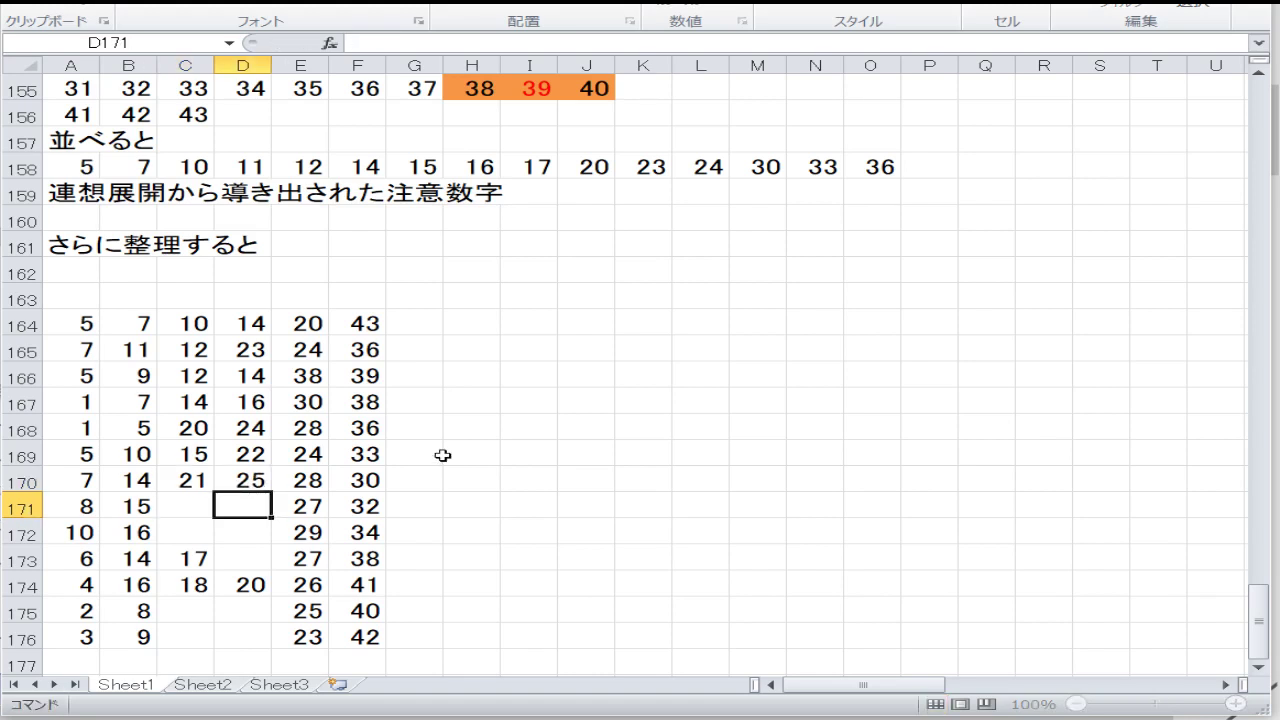
Complete prediction row 171 with 22 in C171 and 24 in D171.
type("24")
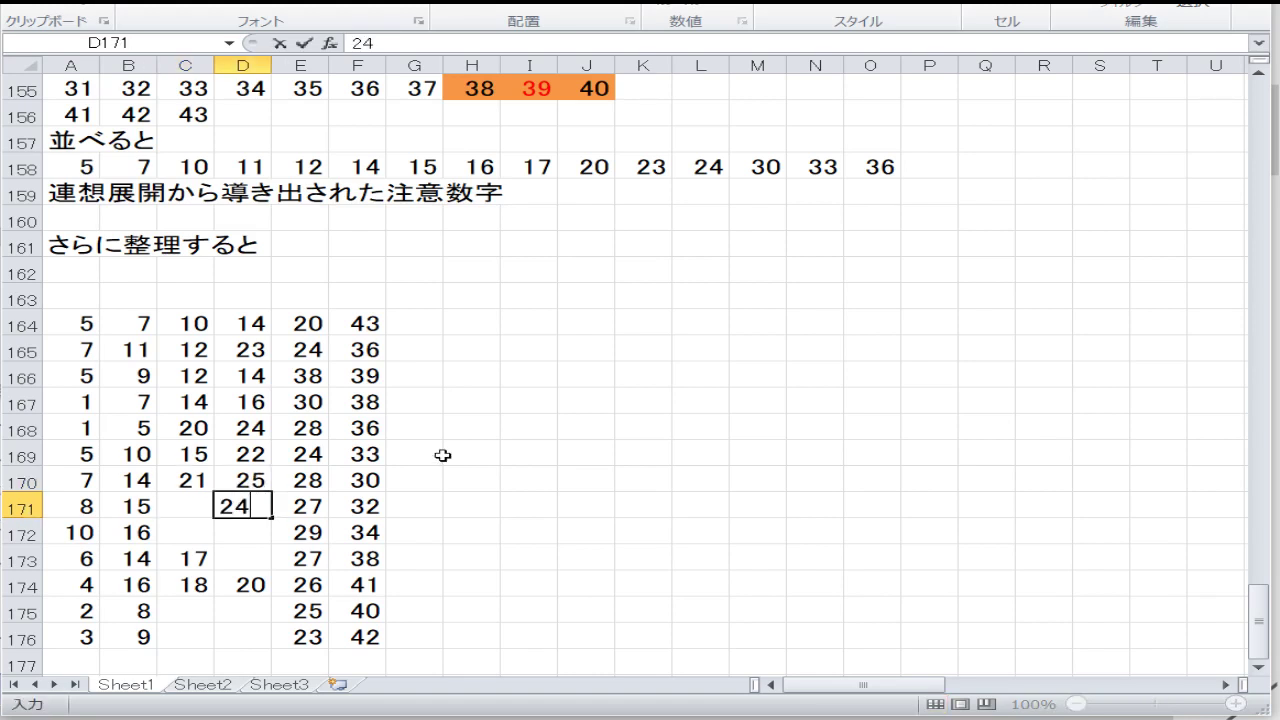
key("Left")
type("22")
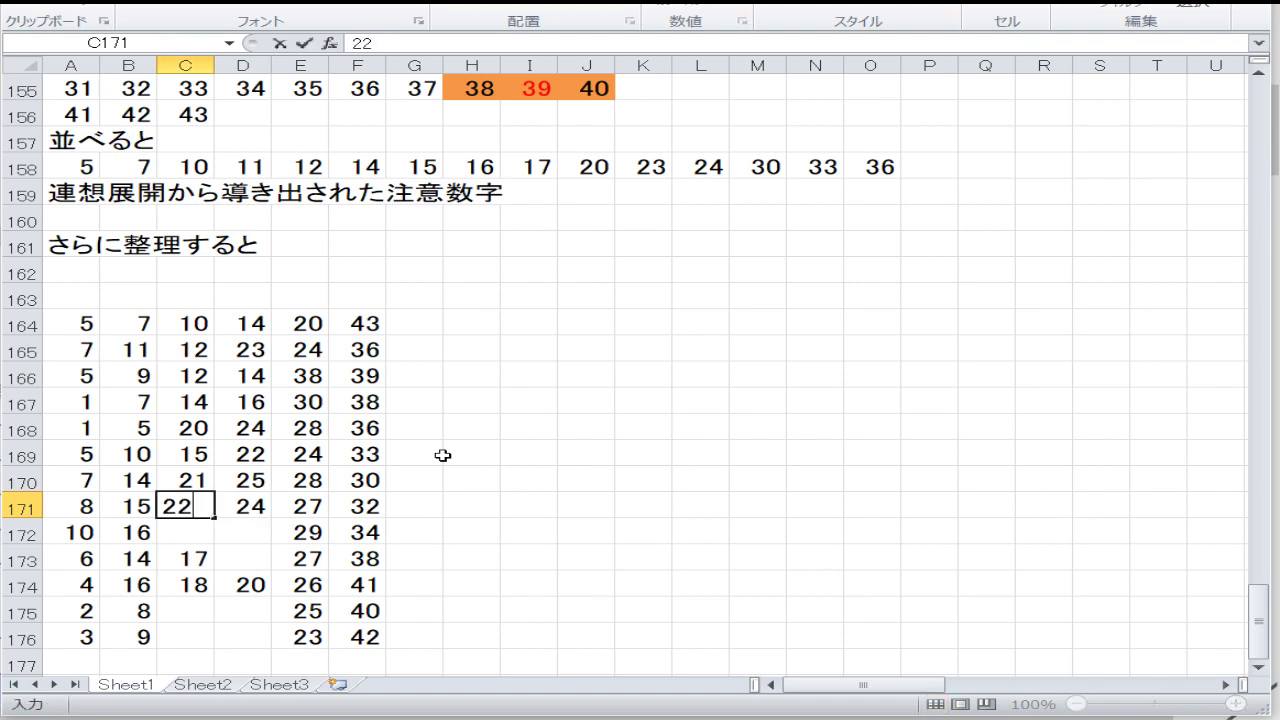
key("Return")
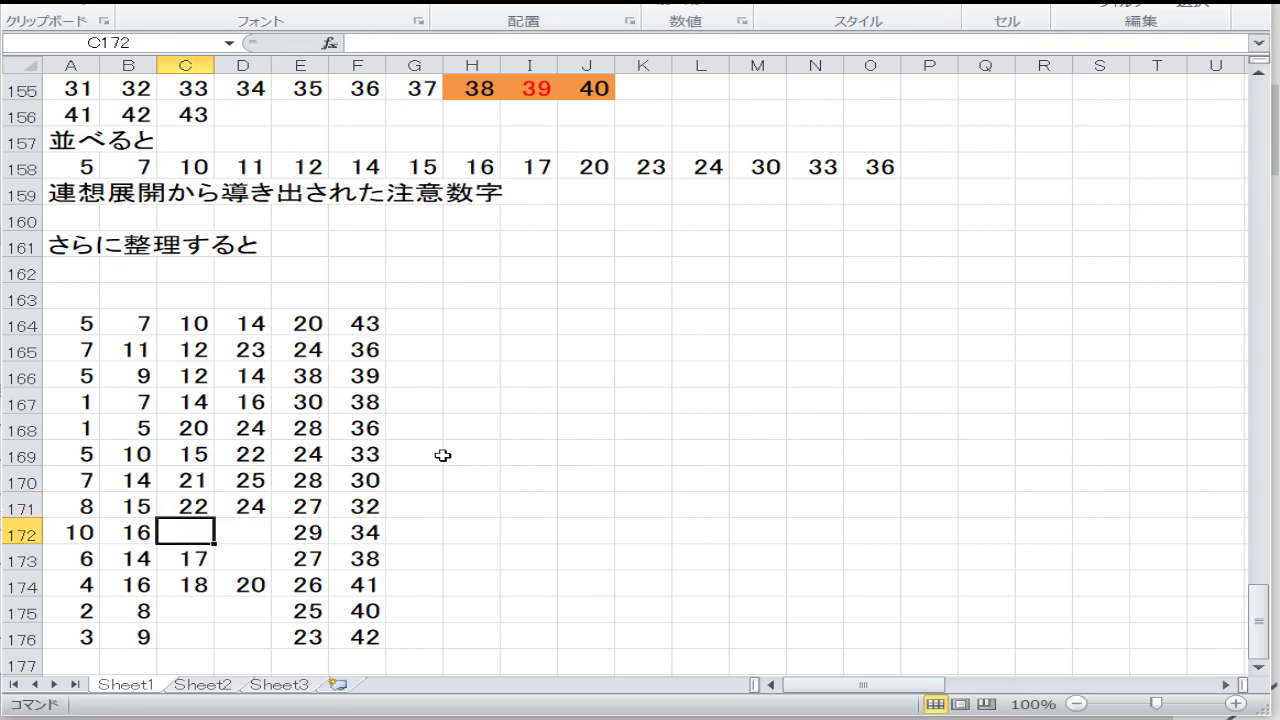
Enter 23 and 26 in C172:D172, and 23 as the fourth number in D173.
type("23")
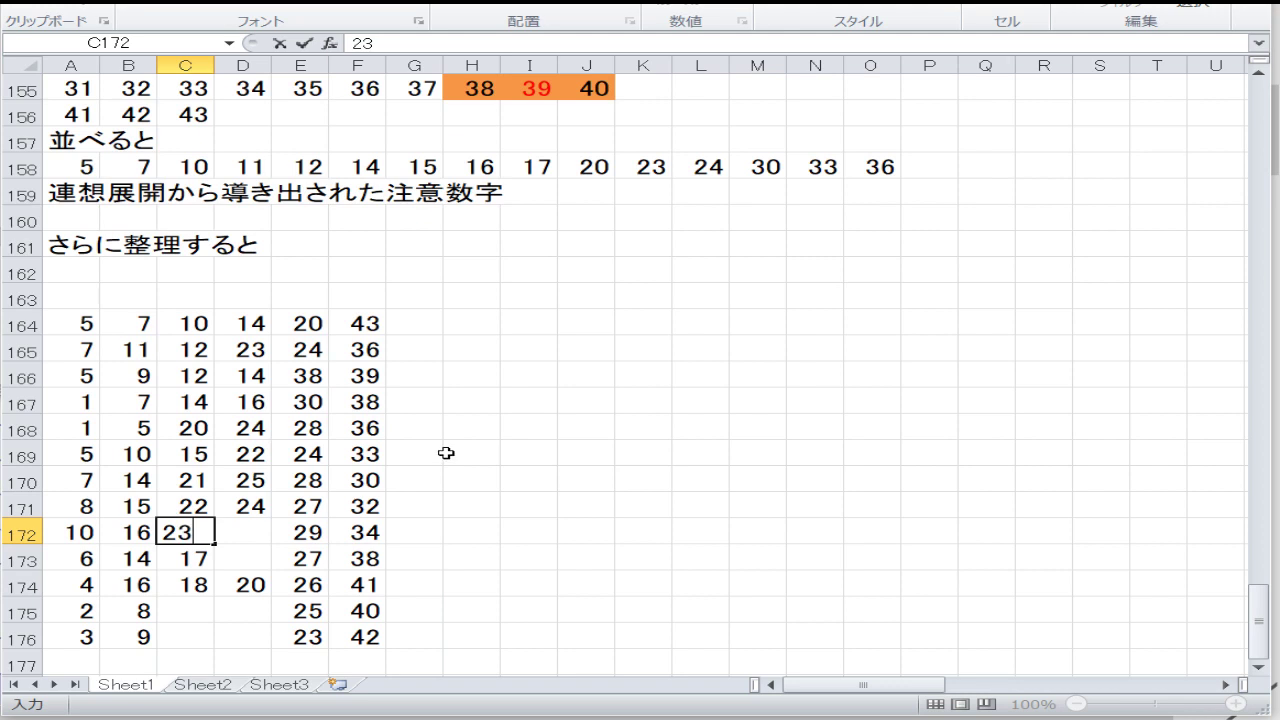
key("Right")
type("26")
key("Return")
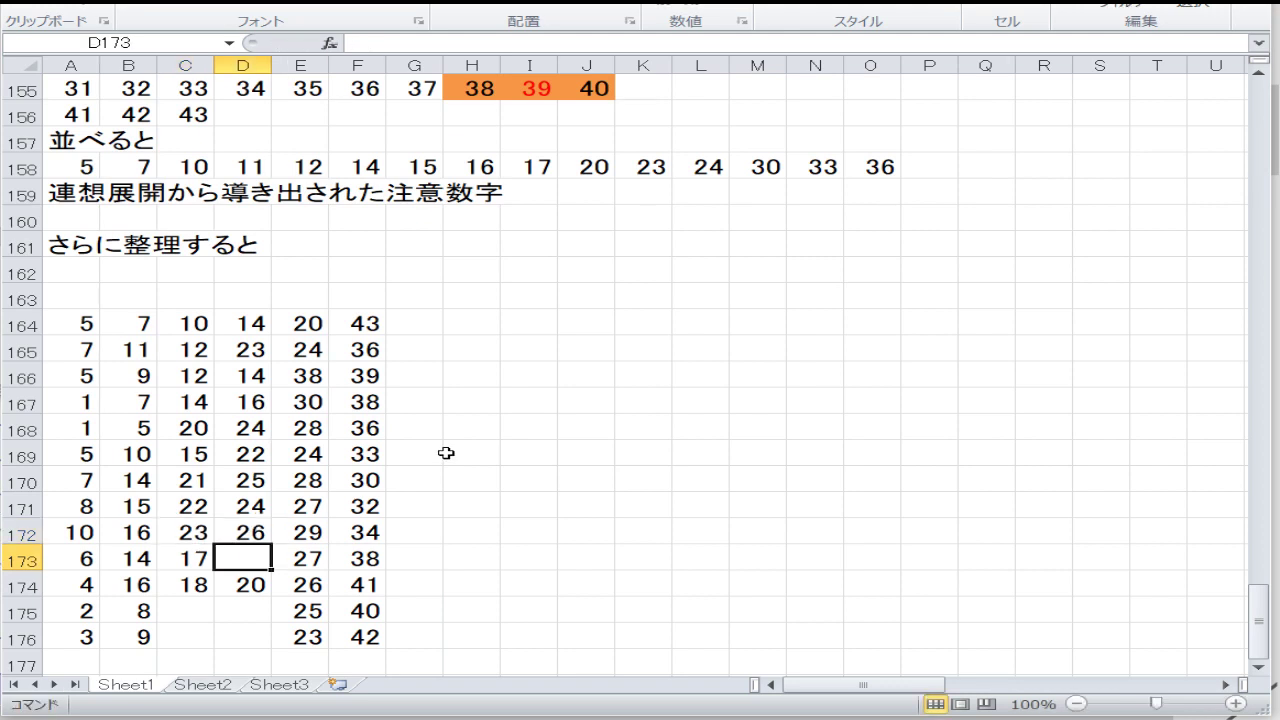
type("23")
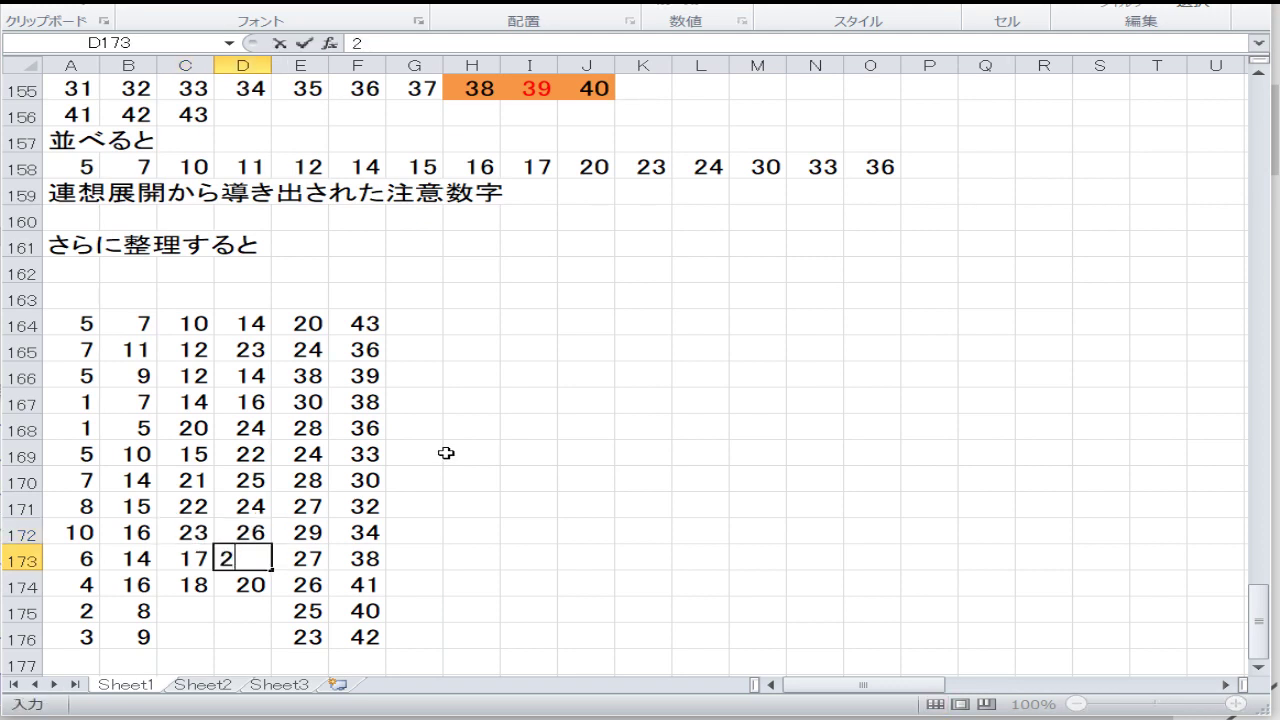
key("Return")
Complete the last two prediction rows with 14 and 18 in C175:D175, and 12 and 19 in C176:D176.
key("Return")
key("Left")
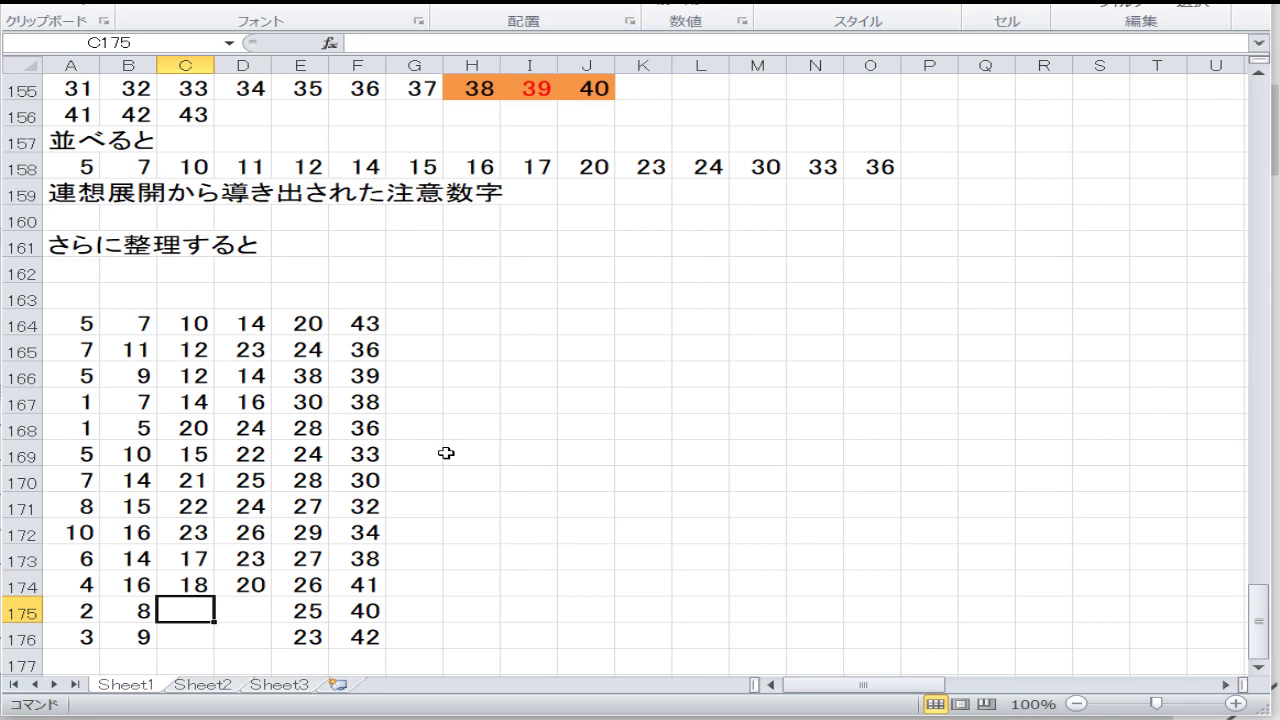
type("14")
key("Return")
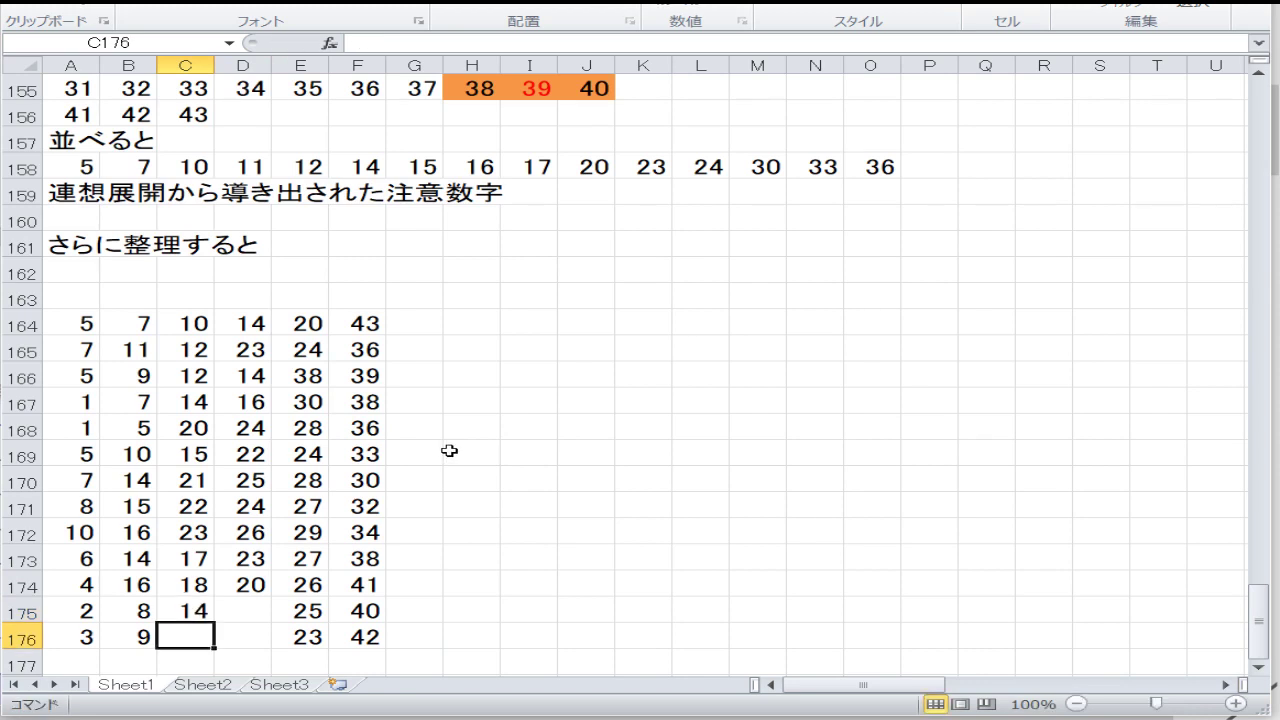
type("12")
key("Right")
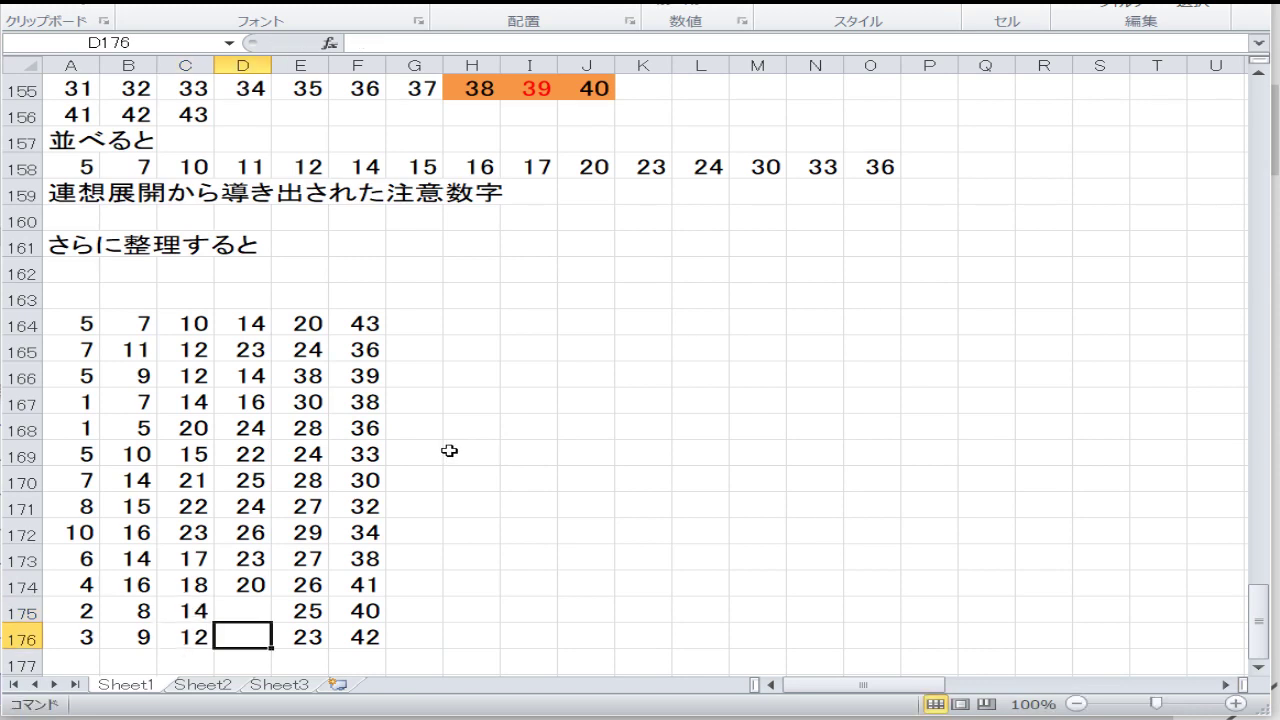
type("19")
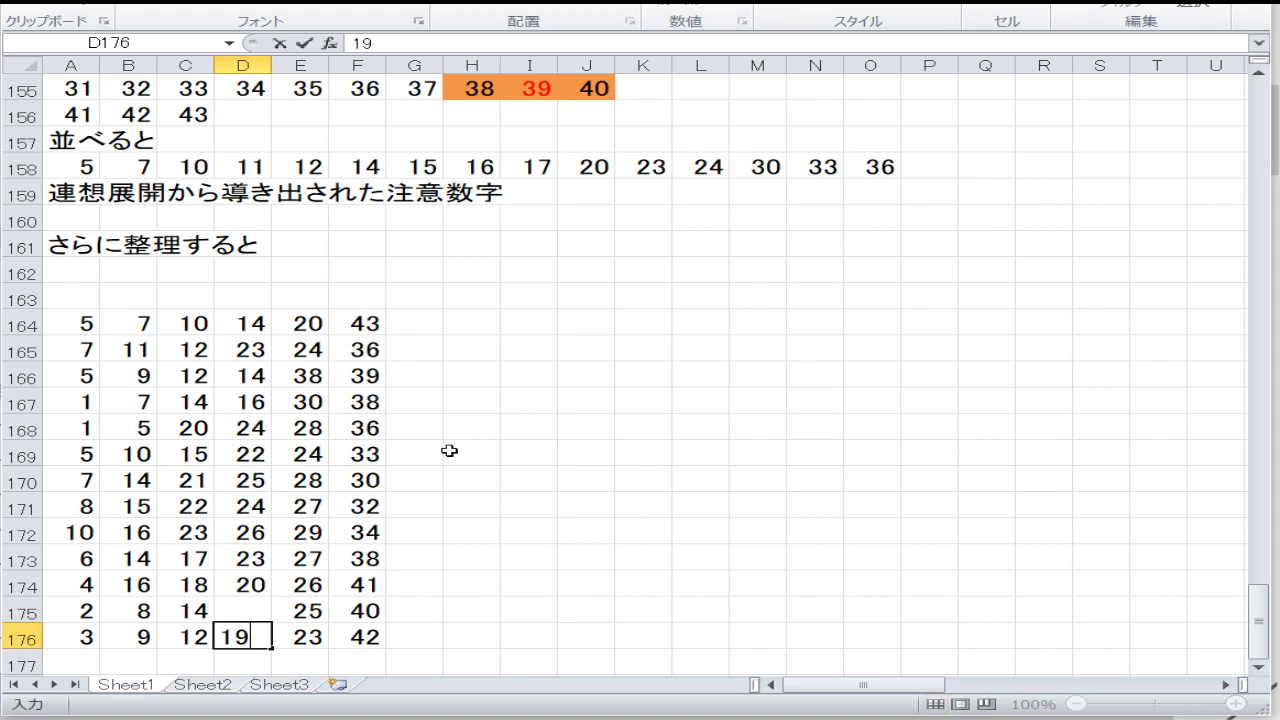
key("Up")
type("18")
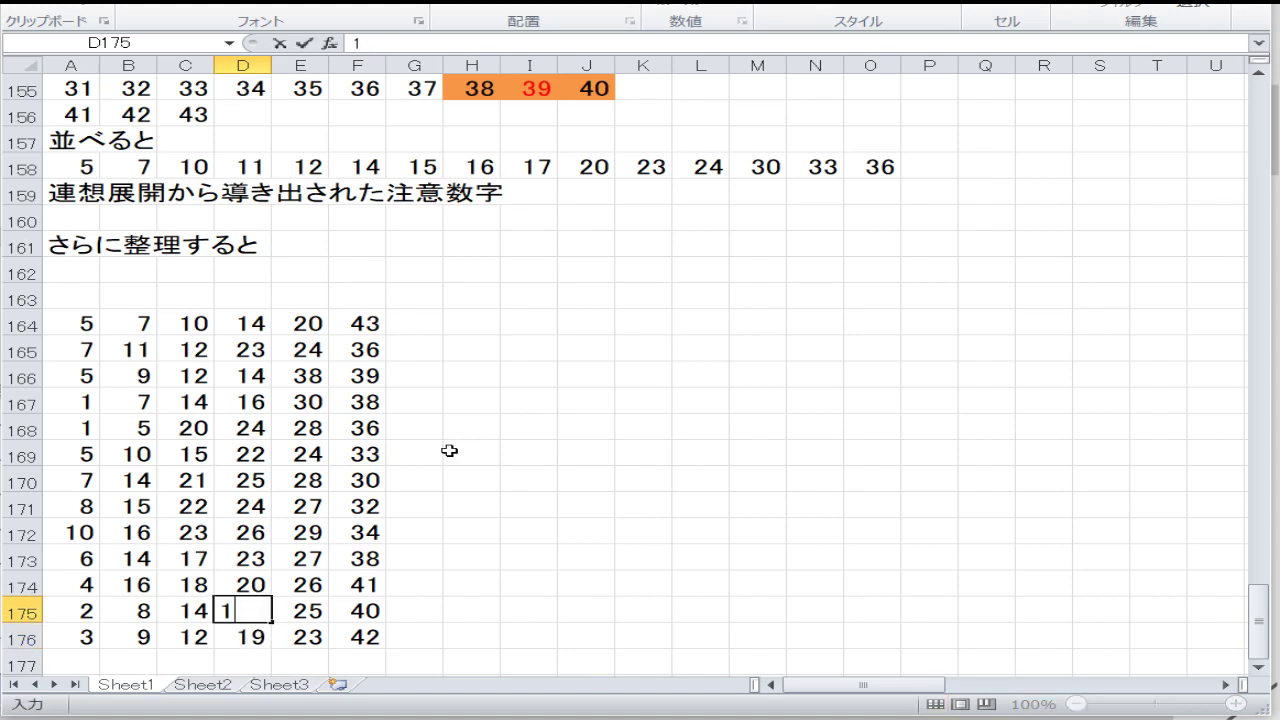
key("Return")
scroll(568, 422, "down", 1)
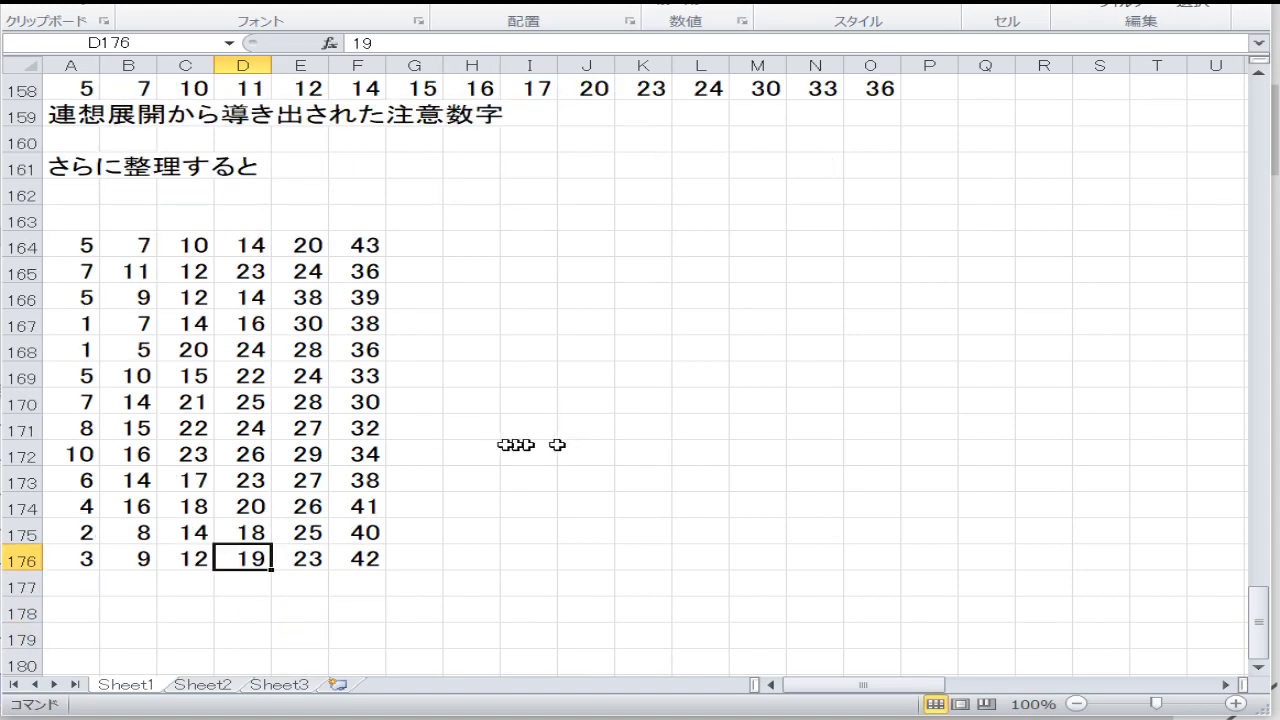